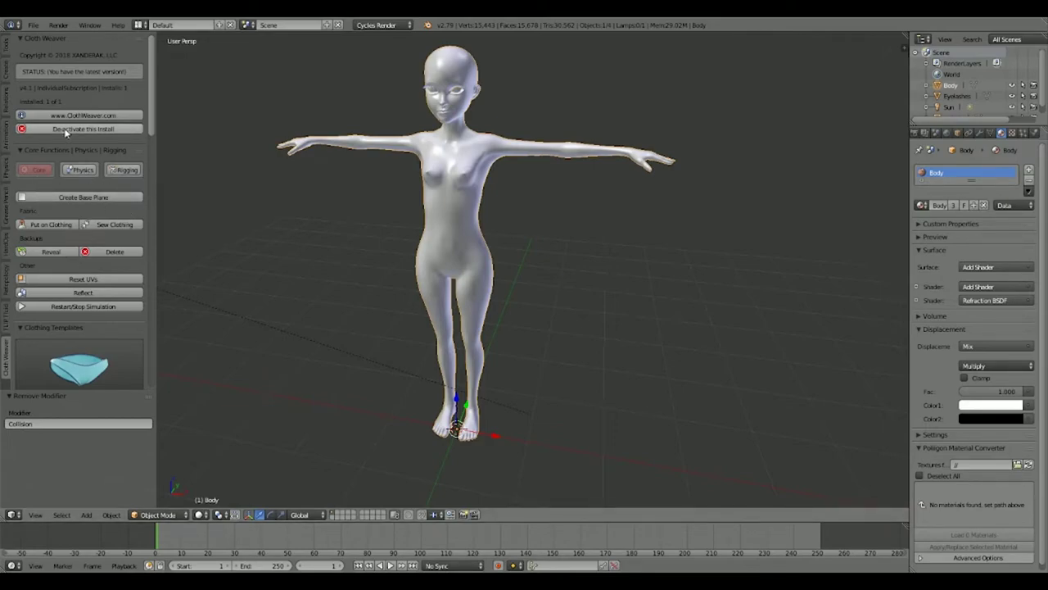
- Look through the Cloth Weaver tools, including the core, physics and rigging functions
scroll(77, 99, down, 3)
scroll(75, 94, down, 10)
scroll(77, 125, up, 12)
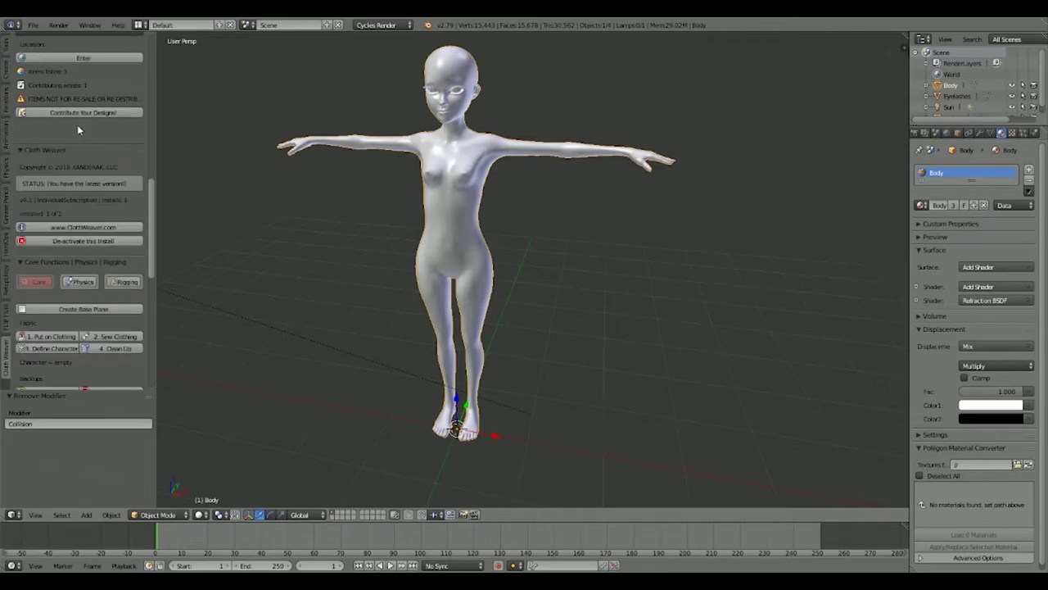
scroll(98, 217, down, 4)
scroll(99, 217, up, 9)
scroll(90, 209, down, 5)
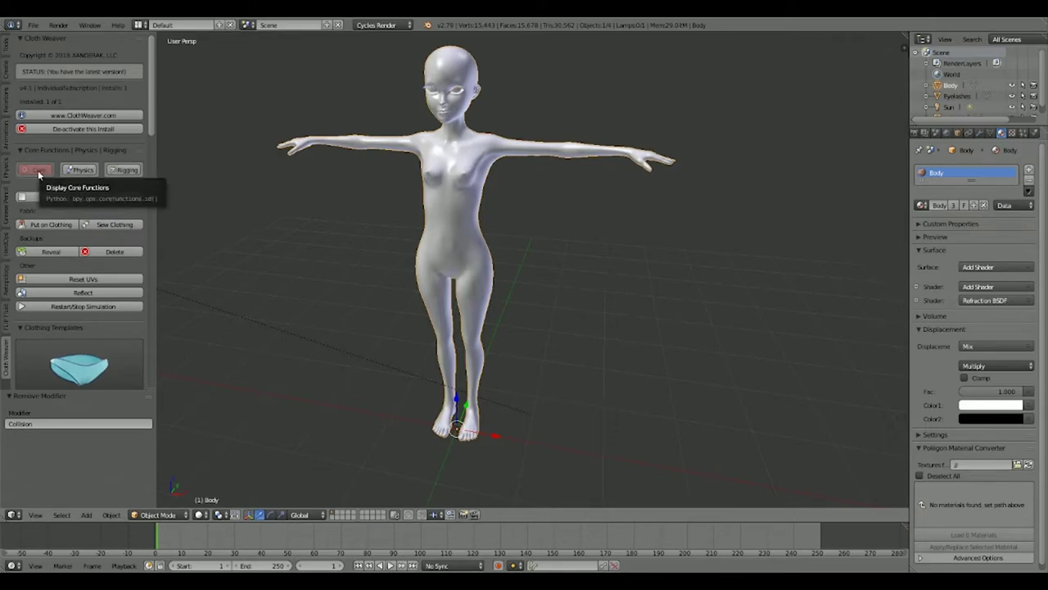
click(82, 171)
click(121, 171)
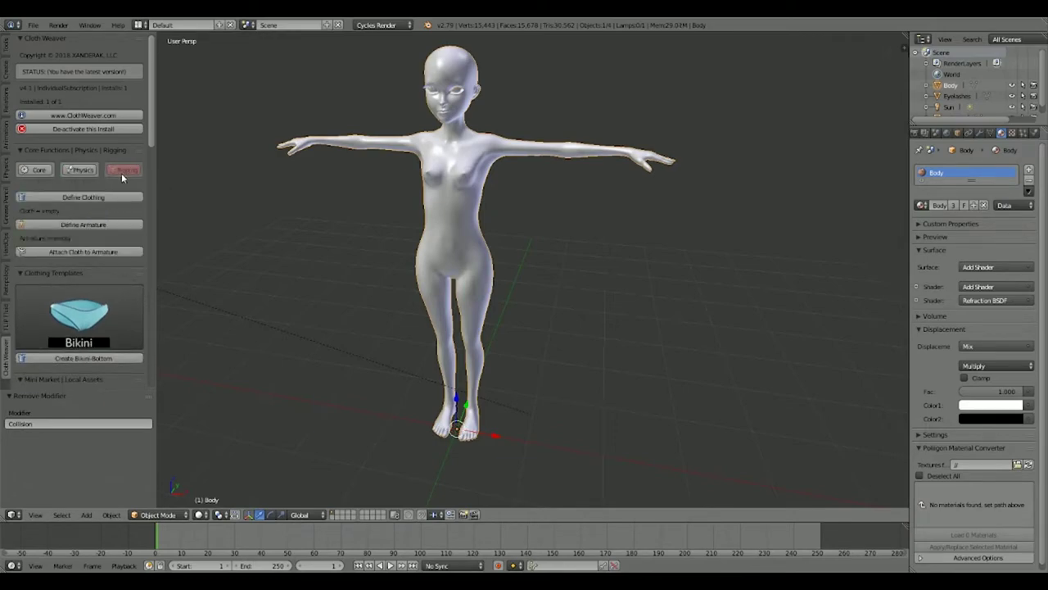
- Add collision to the body with the Cloth Weaver physics functions and show its collision settings
click(78, 171)
scroll(92, 317, down, 6)
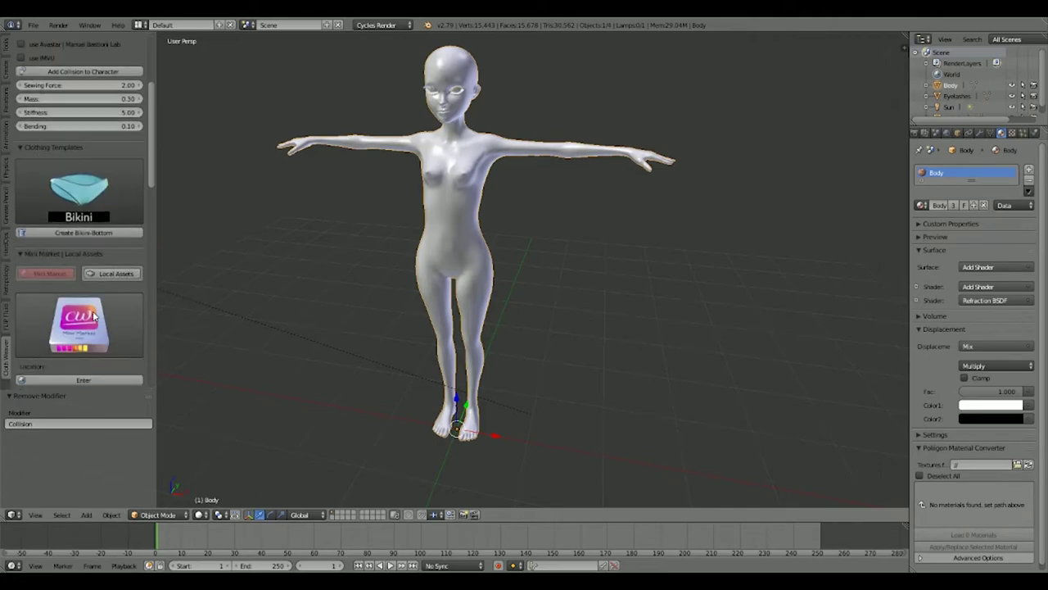
scroll(91, 316, up, 5)
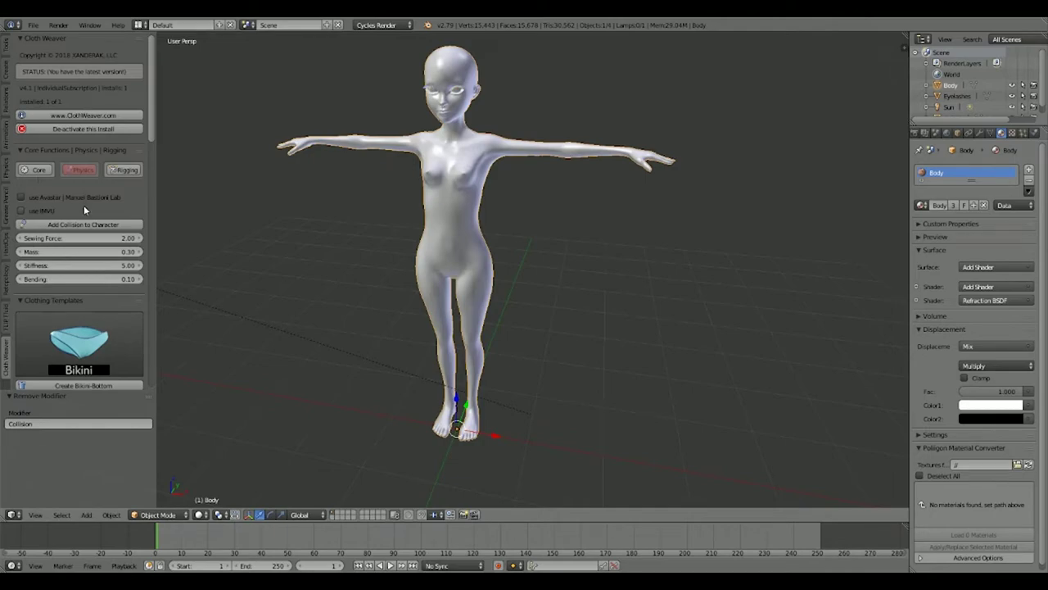
click(87, 226)
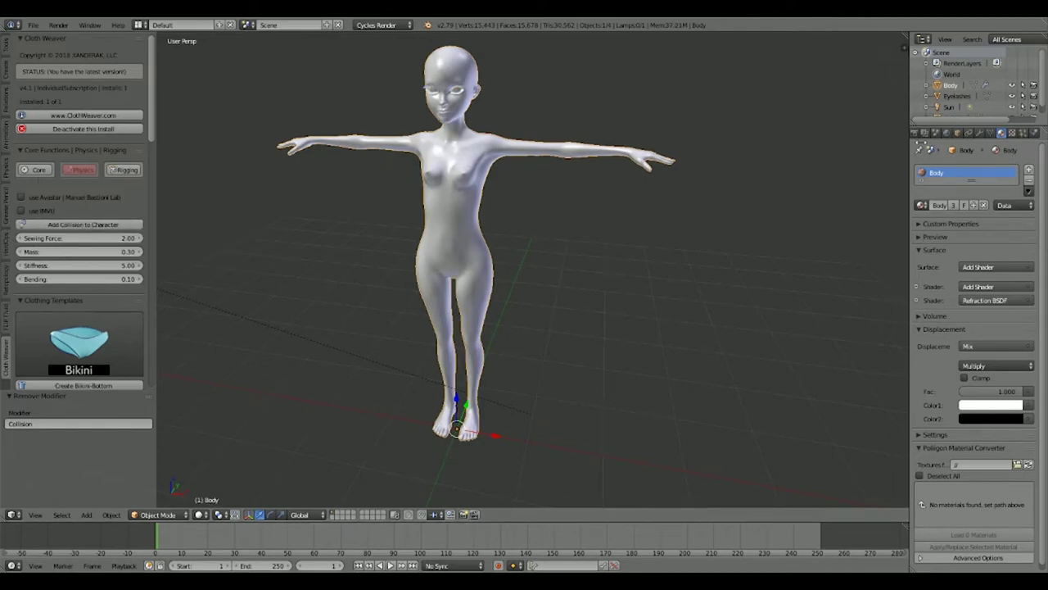
click(1033, 133)
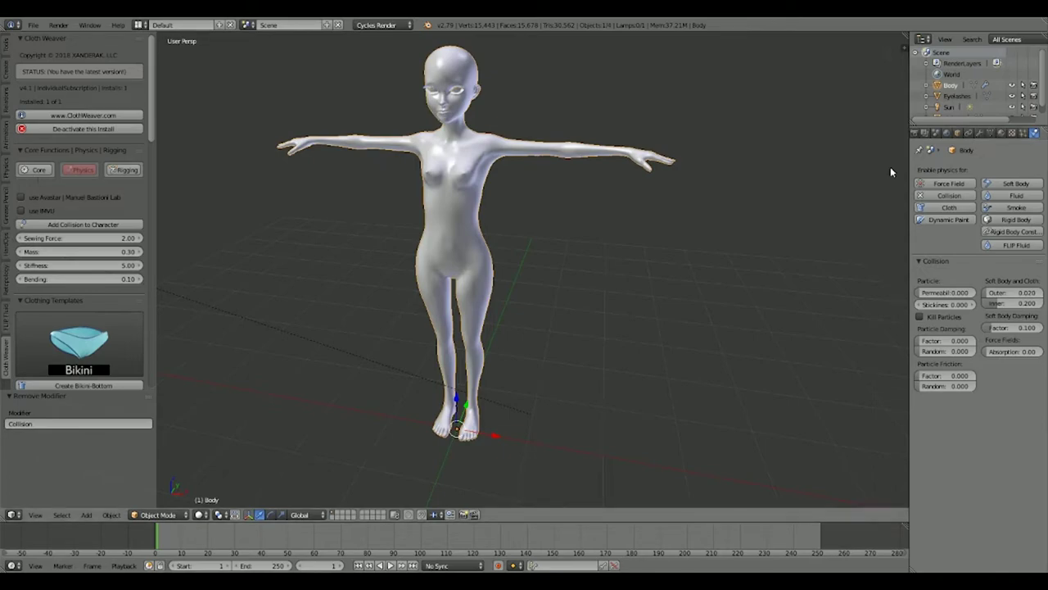
- Create a T-Shirt from the Cloth Weaver clothing templates
click(39, 169)
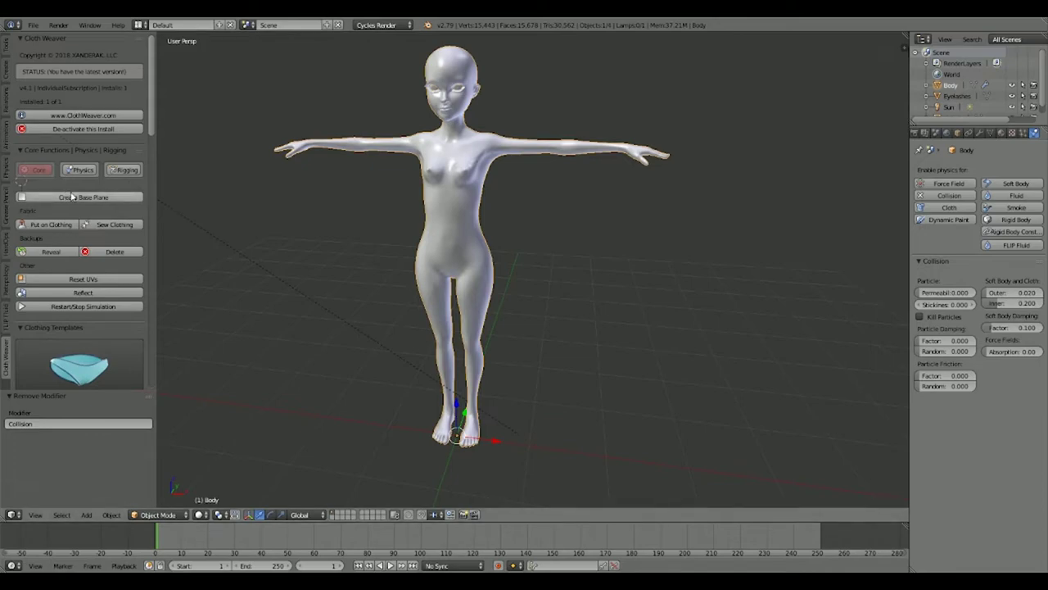
scroll(97, 270, down, 3)
click(99, 280)
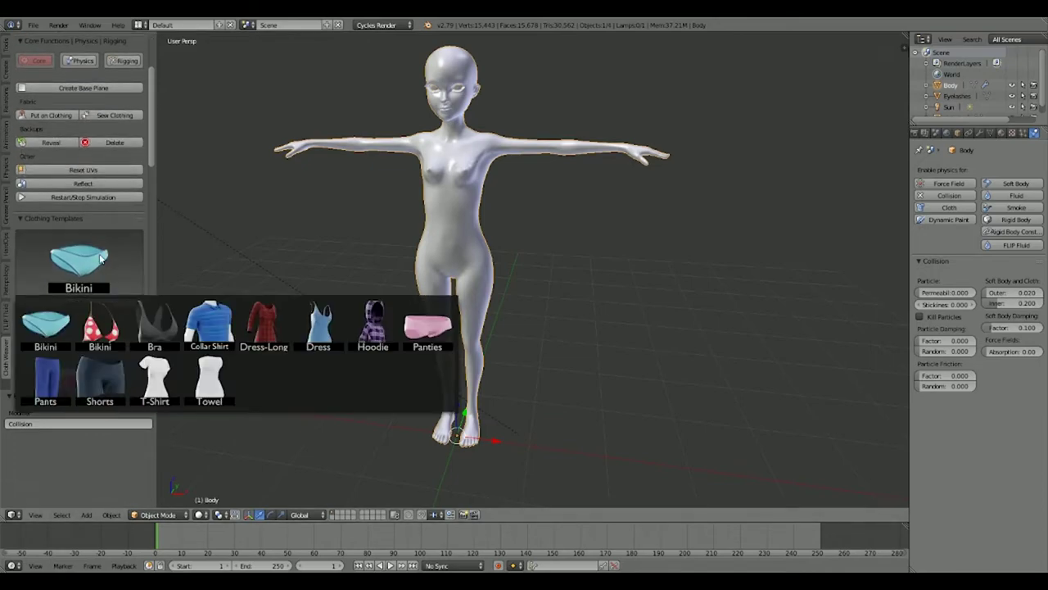
click(166, 391)
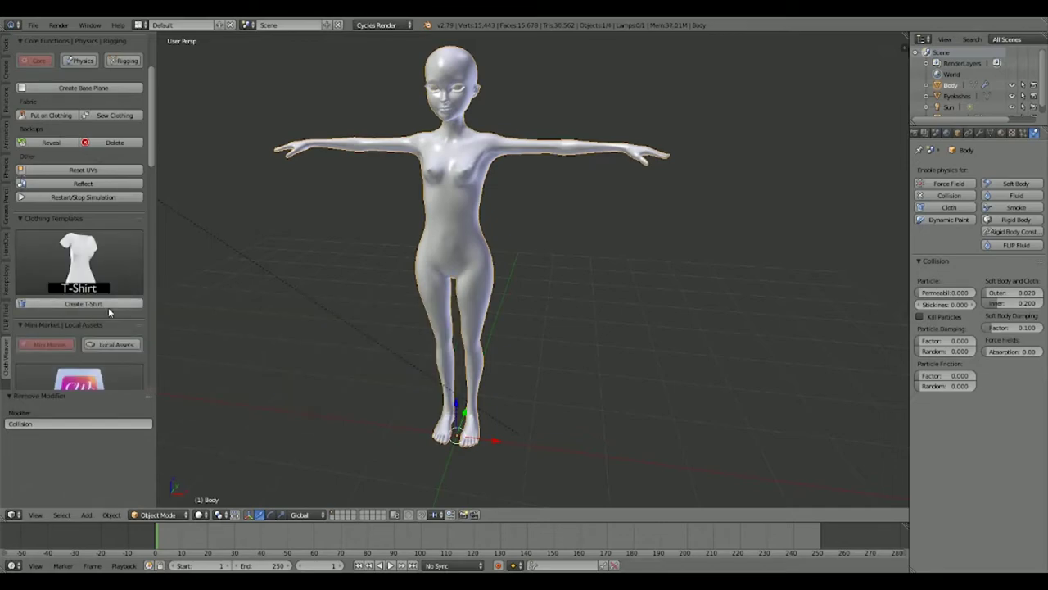
click(83, 304)
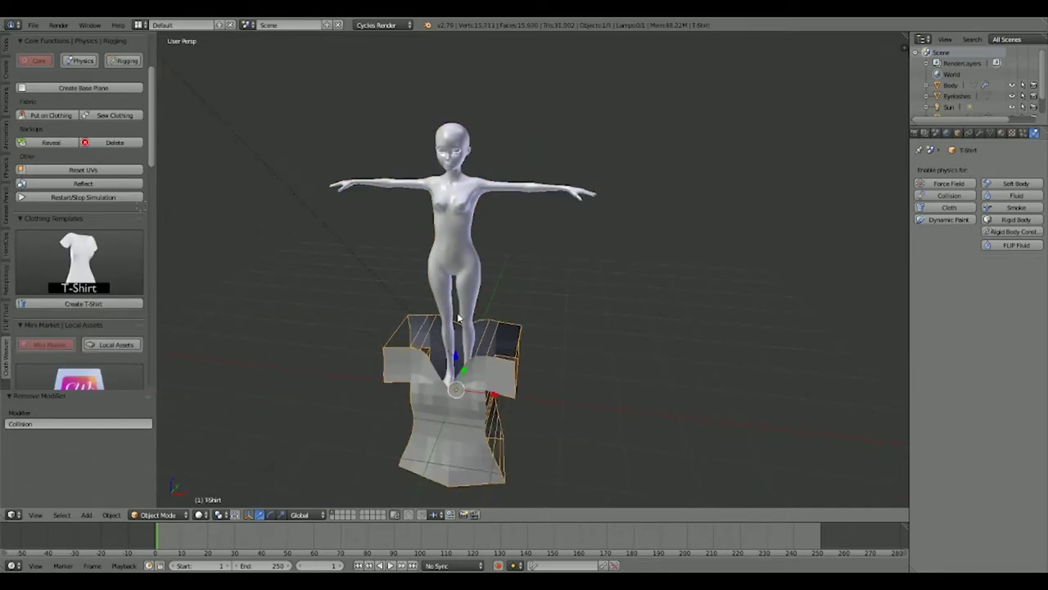
- Move the T-shirt up along the Z axis so its panels surround the character's torso
click(520, 189)
middle_drag(519, 190, 483, 296)
scroll(433, 204, up, 5)
key(g)
key(z)
click(456, 283)
- Open the T-shirt mesh for editing in edge selection mode with nothing selected
key(Tab)
key(ctrl+Tab)
click(483, 296)
key(ctrl+Tab)
click(474, 313)
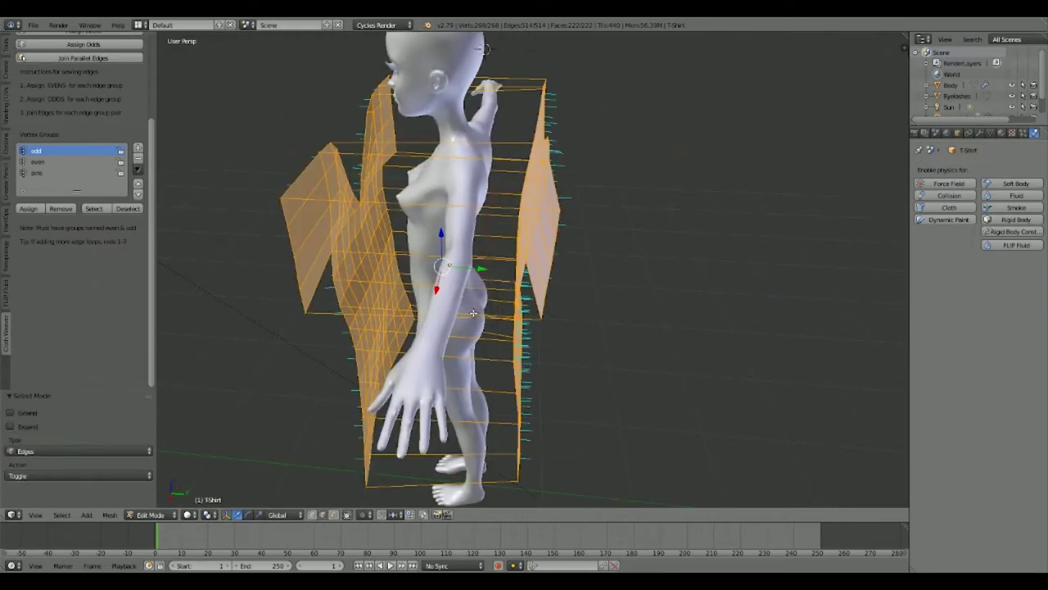
key(a)
middle_drag(473, 313, 531, 253)
key(a)
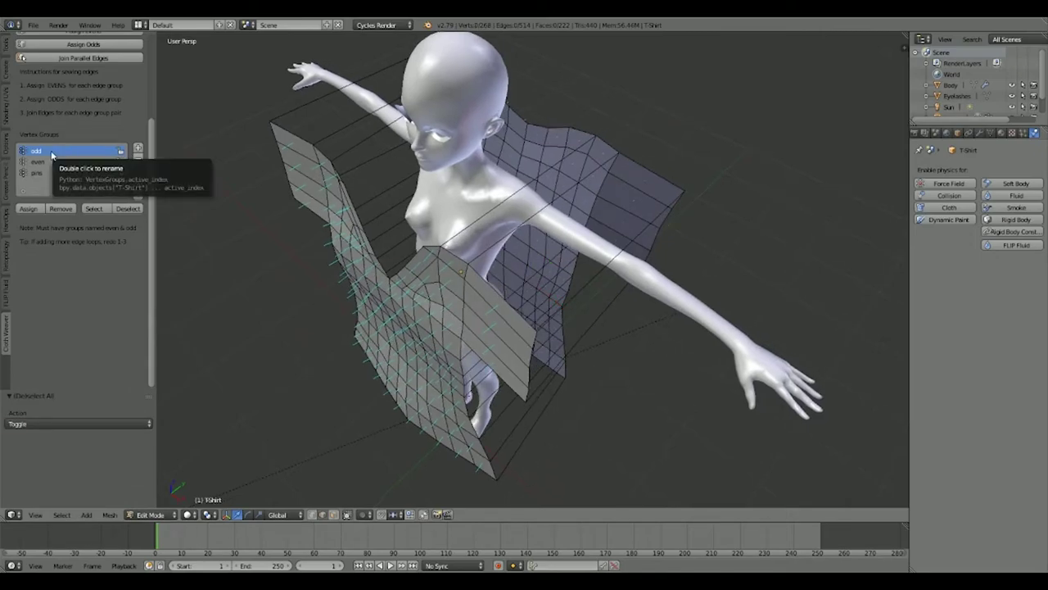
- Select the T-shirt's pins vertex group and examine where it lies on the mesh
click(61, 174)
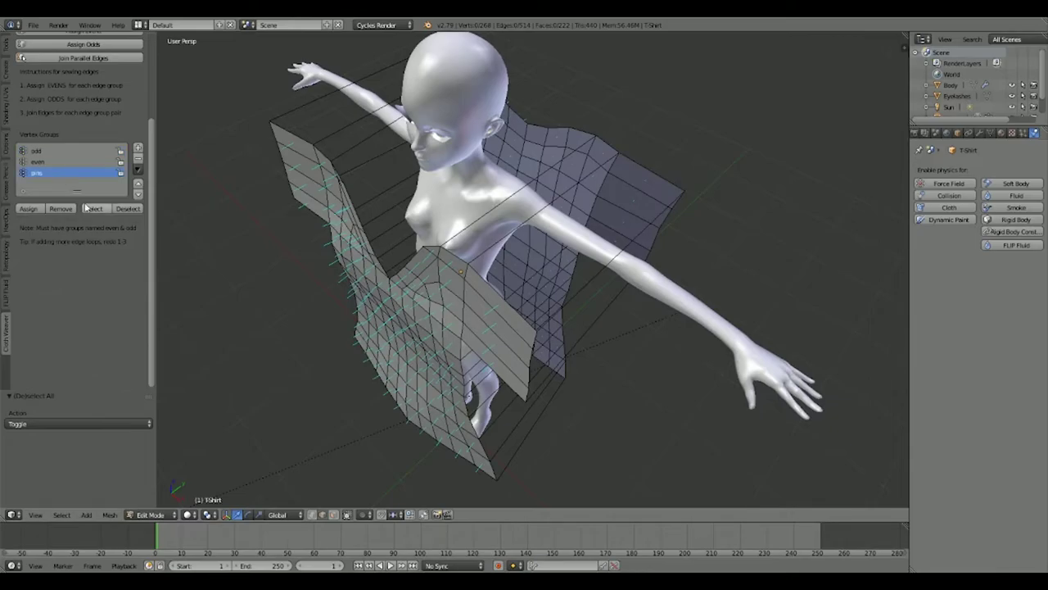
click(93, 208)
middle_drag(181, 234, 529, 235)
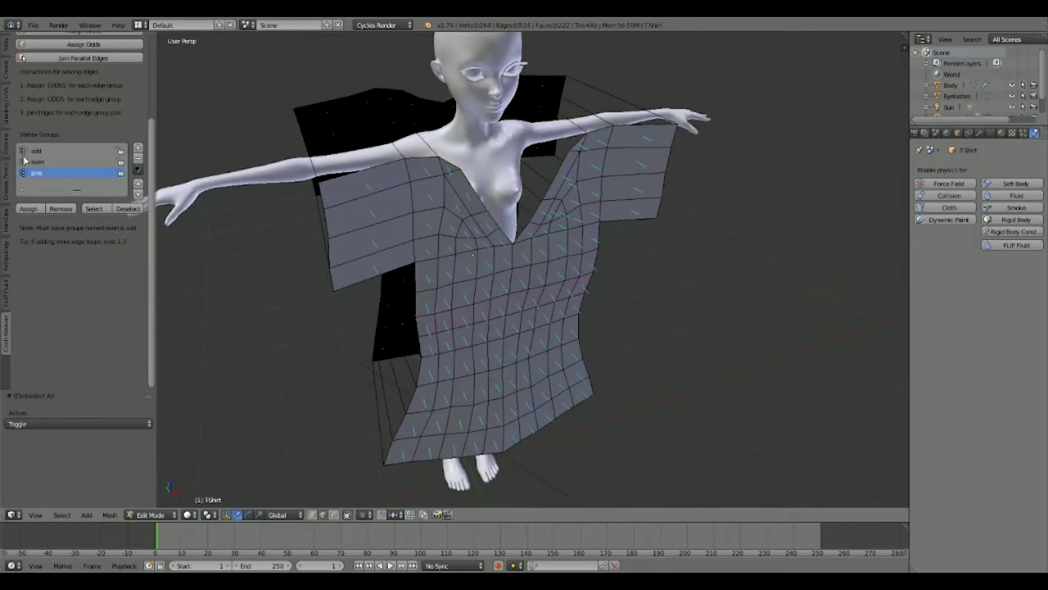
- Select and deselect the even vertex group, then select the odd group to examine the sewing edges
click(38, 162)
click(93, 208)
middle_drag(218, 192, 344, 323)
click(123, 208)
click(77, 152)
click(95, 208)
middle_drag(197, 213, 500, 258)
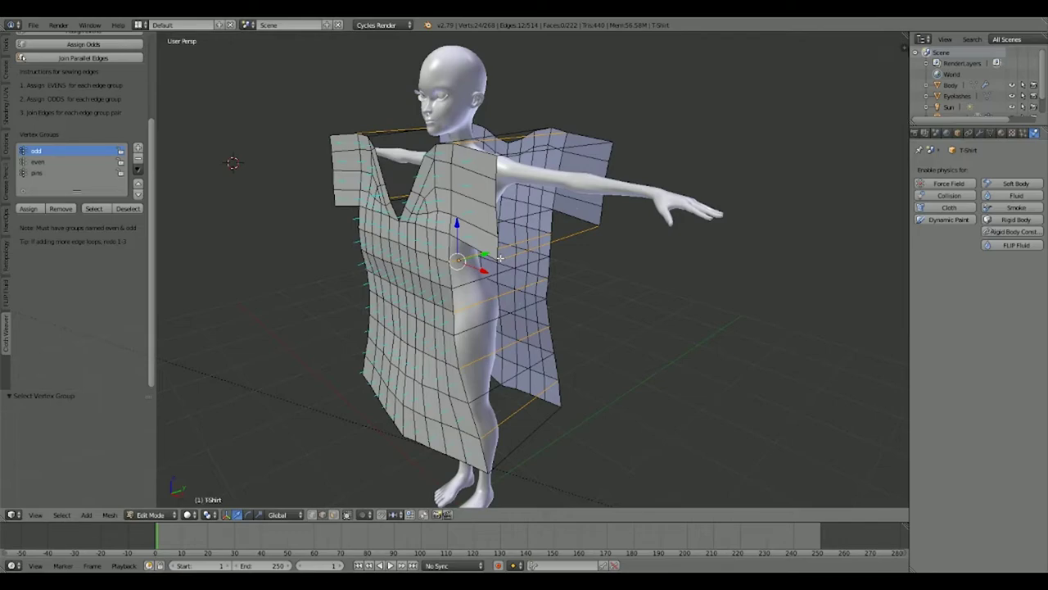
- Make the pins group active, clear the selection and examine the sewing edges between the front and back panels
click(57, 172)
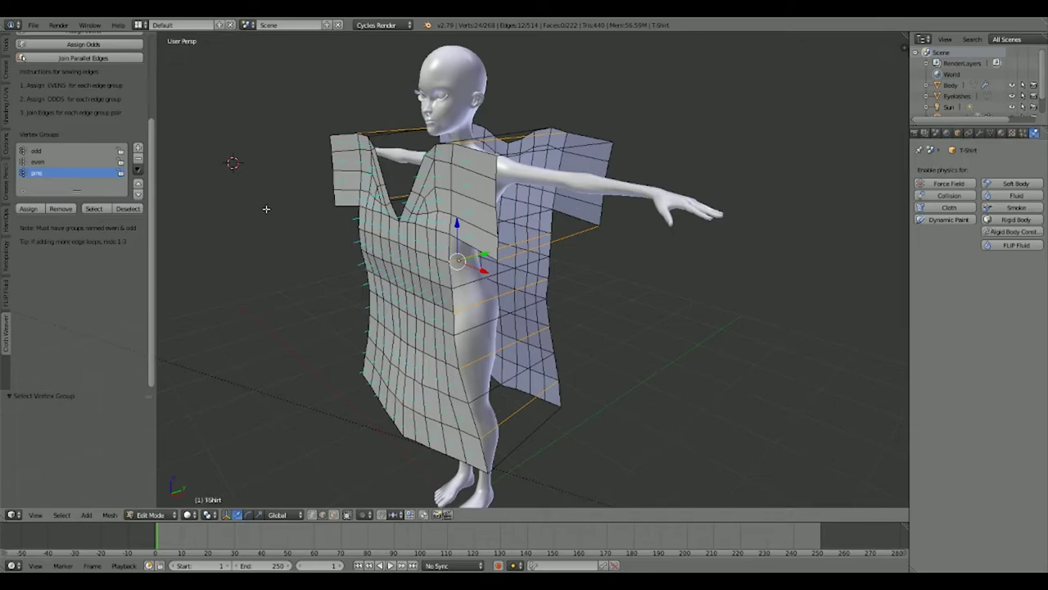
middle_drag(531, 218, 421, 206)
key(a)
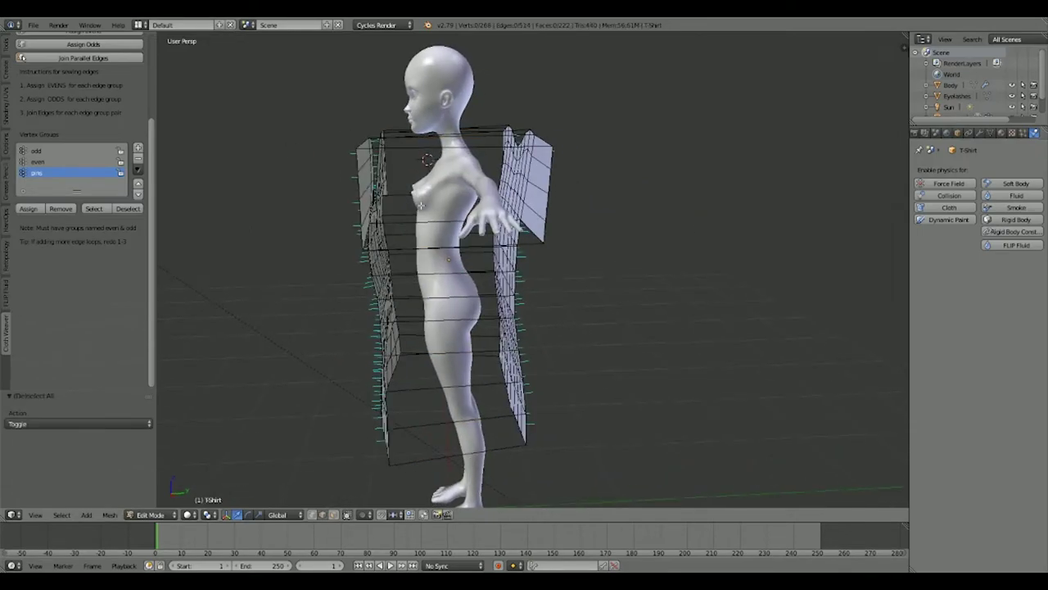
mouse_move(500, 77)
ctrl+mouse_down()
mouse_move(471, 418)
mouse_move(383, 110)
ctrl+mouse_up()
middle_drag(383, 110, 517, 177)
key(a)
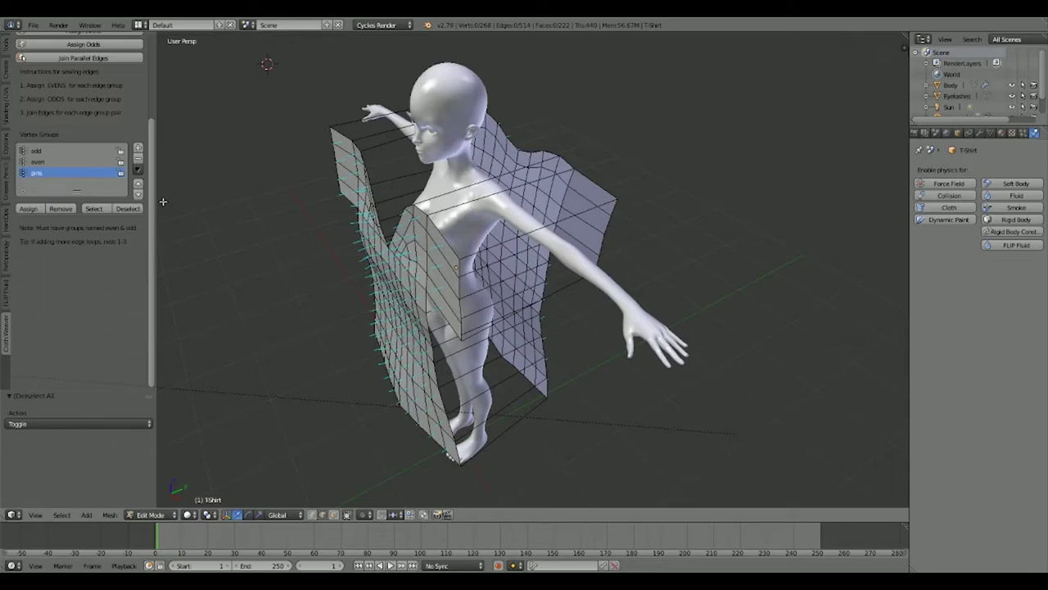
middle_drag(327, 176, 448, 130)
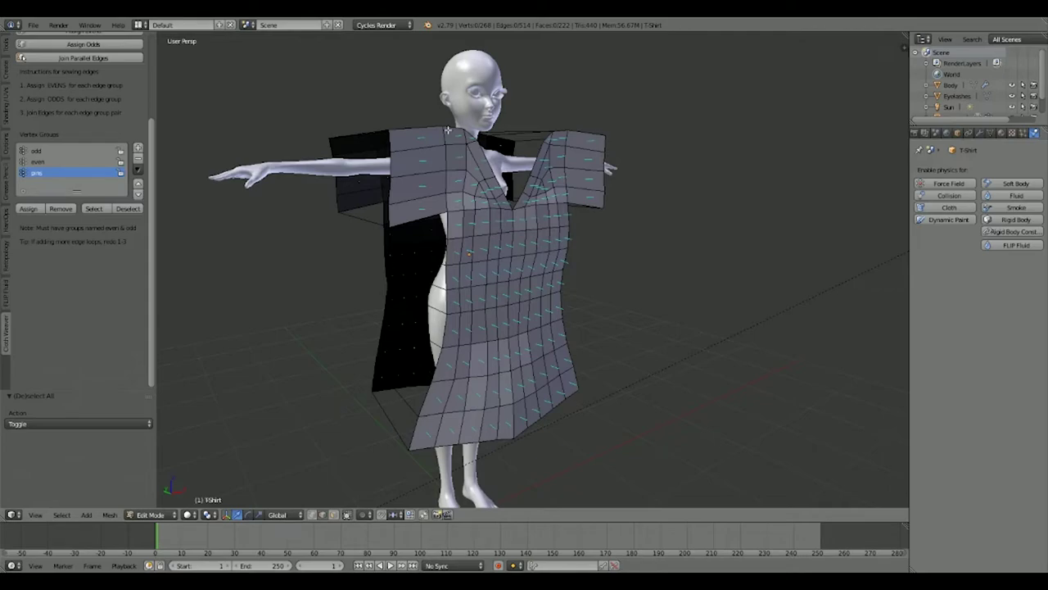
middle_drag(448, 130, 533, 136)
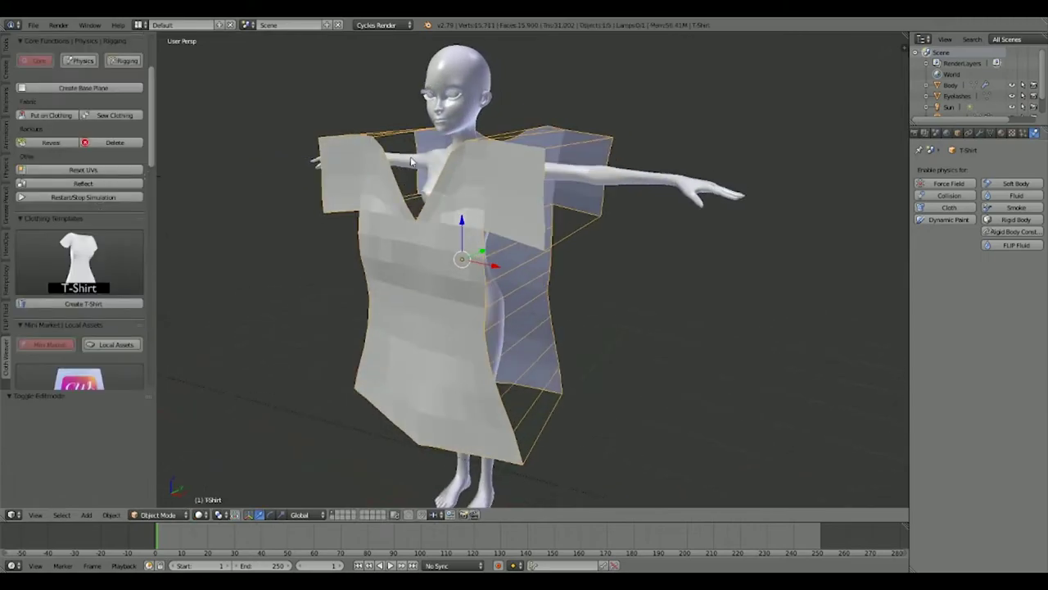
- Put the T-shirt on the character with Cloth Weaver and pause the simulation once it wraps the body
middle_drag(459, 164, 393, 171)
right_click(393, 166)
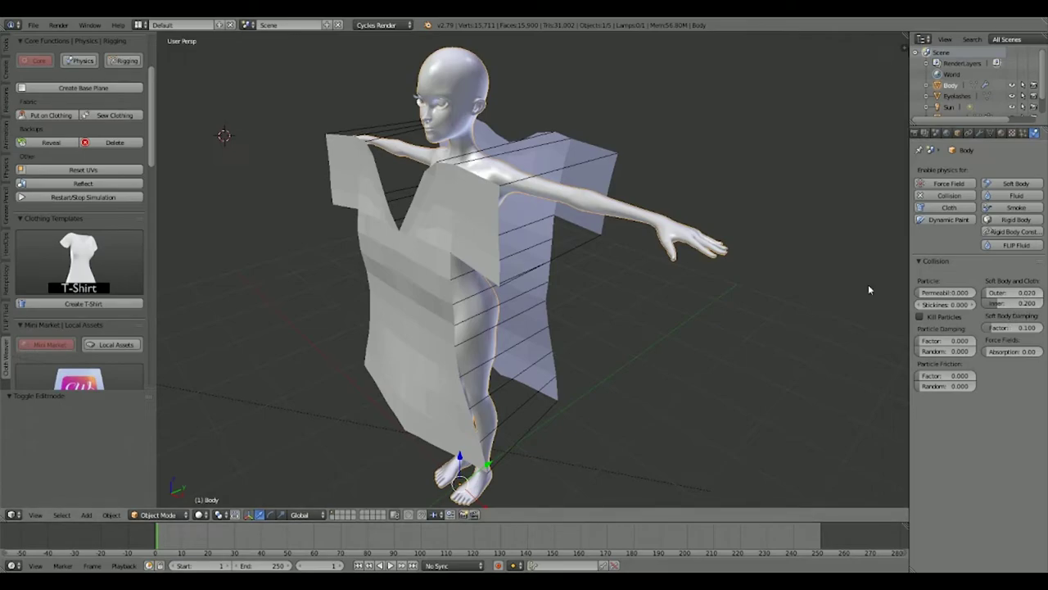
right_click(547, 234)
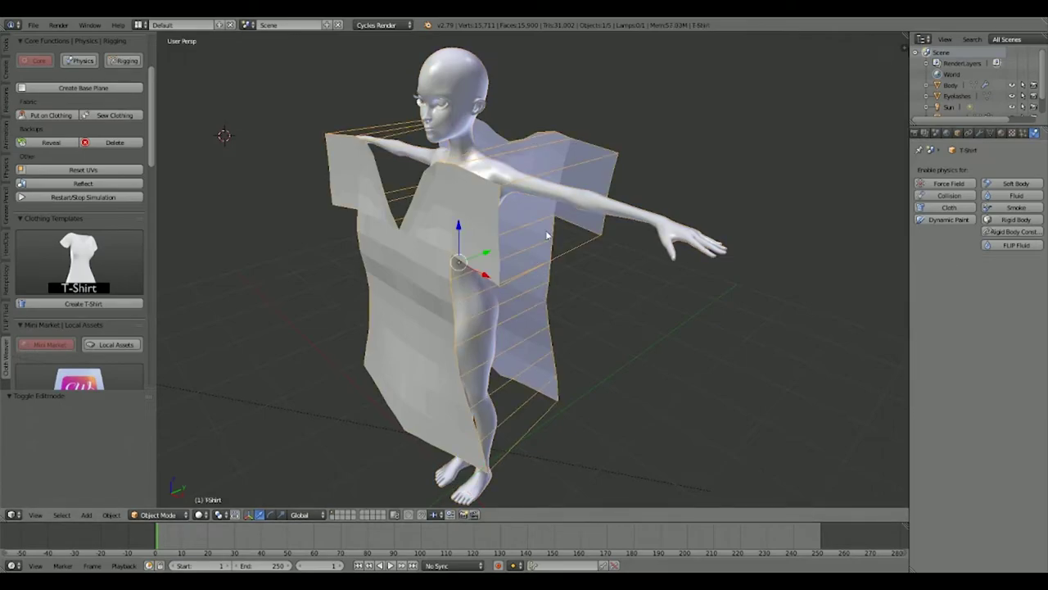
click(55, 116)
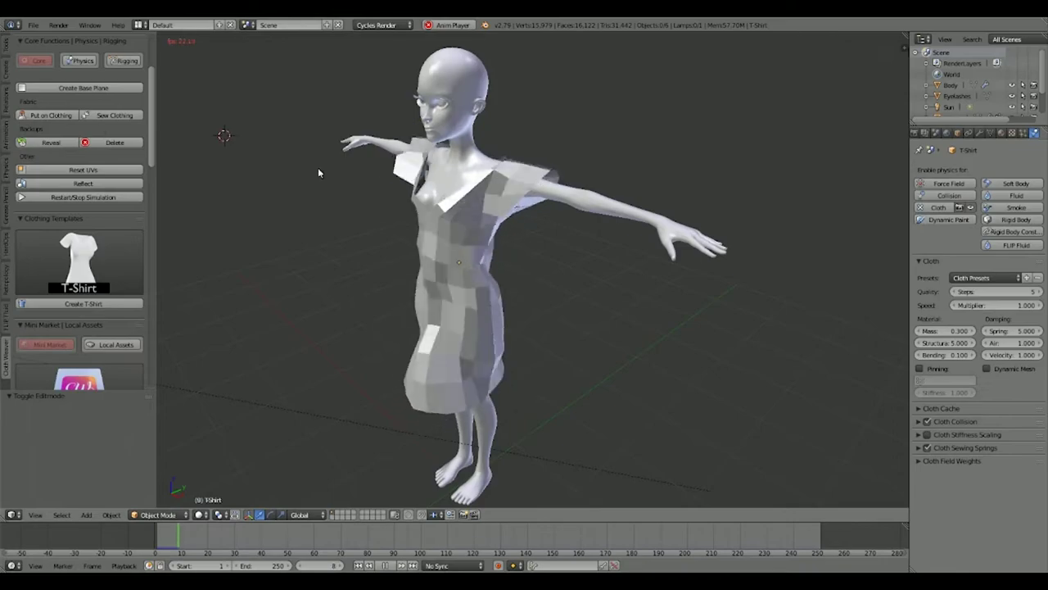
click(384, 565)
middle_drag(393, 480, 517, 285)
scroll(518, 285, up, 2)
- Set the timeline back to frame 9 and select the draped T-shirt
drag(290, 548, 180, 554)
middle_drag(230, 351, 330, 344)
right_click(478, 307)
scroll(330, 344, down, 3)
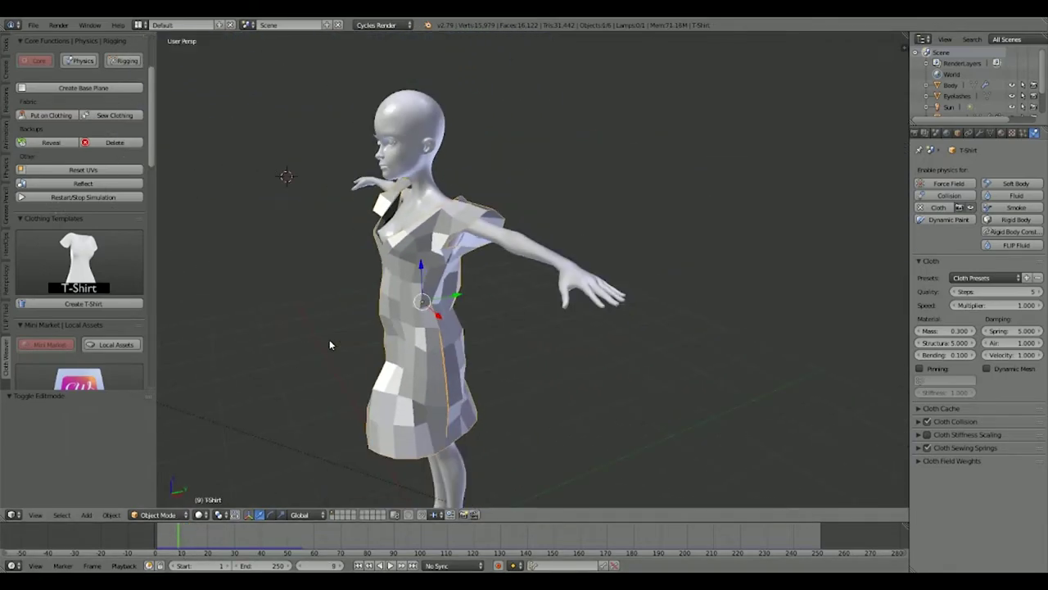
- Sew the T-shirt's panels together and stop the resulting cloth simulation at frame 67
click(131, 118)
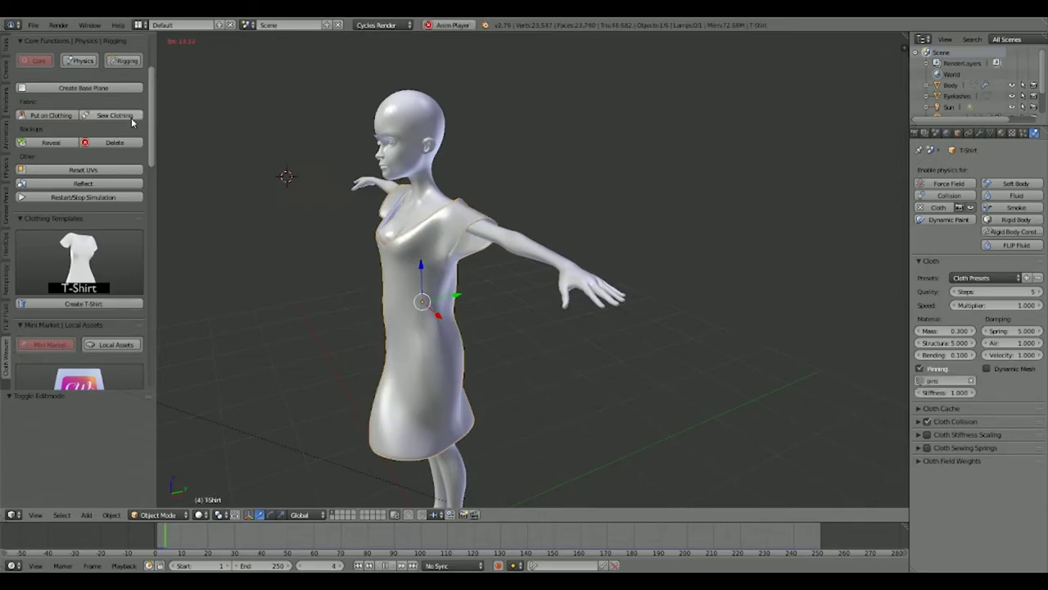
middle_drag(548, 284, 679, 260)
middle_drag(568, 222, 432, 250)
click(382, 567)
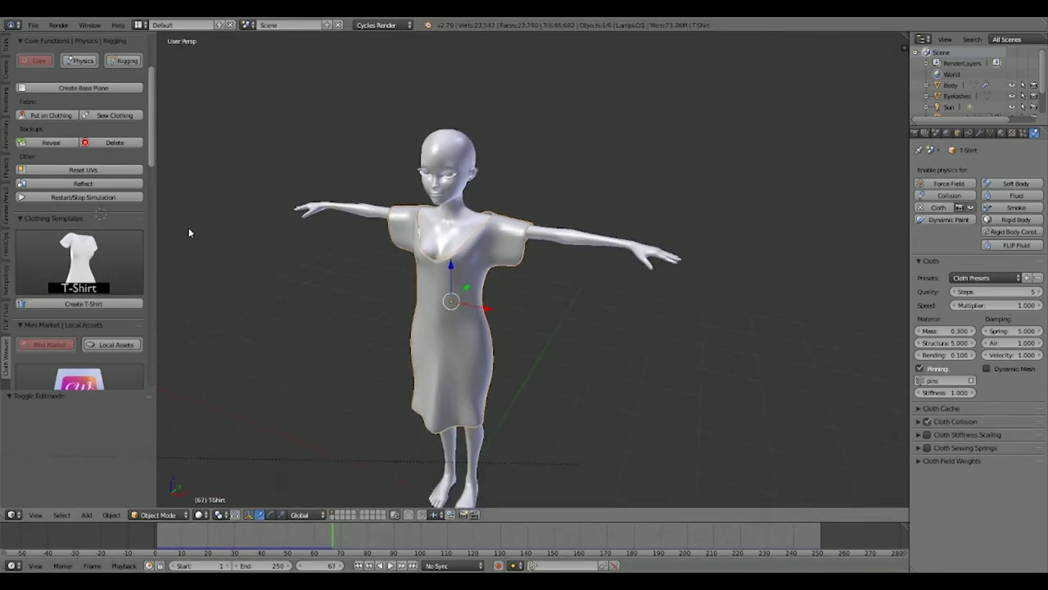
- Preview the dressed character in rendered shading and examine the garment up close from the front
key(shift+z)
middle_drag(431, 248, 444, 405)
scroll(480, 262, up, 2)
scroll(480, 284, up, 3)
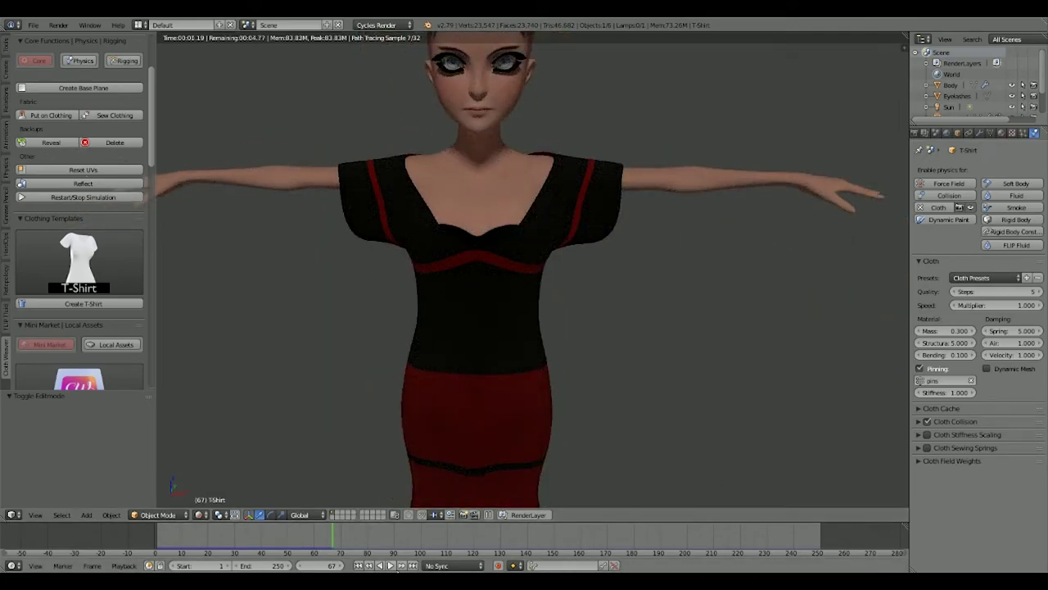
- Return to solid shading and advance the cloth simulation to frame 107
click(385, 565)
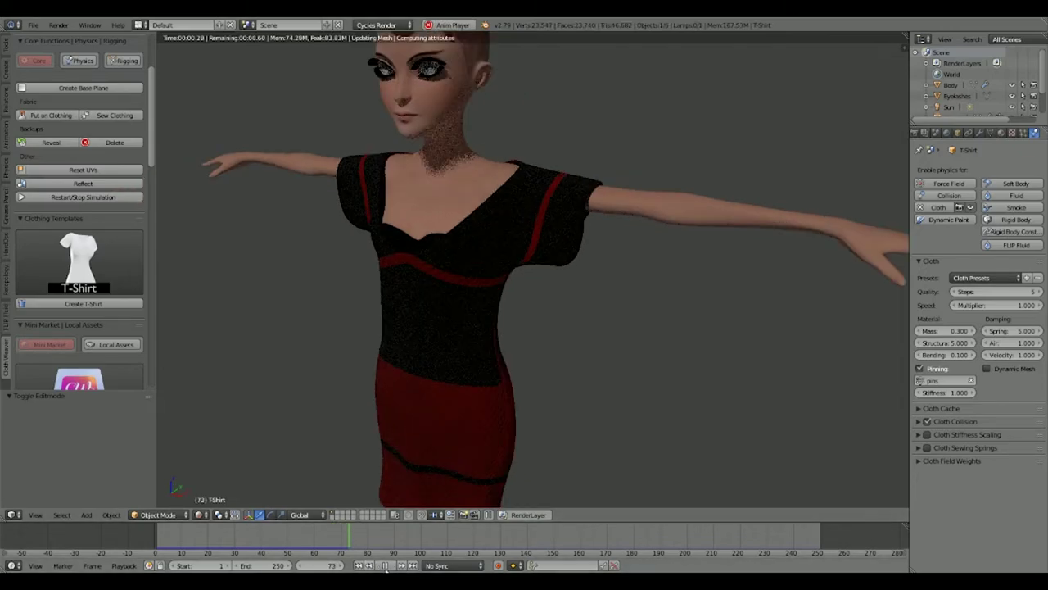
key(shift+z)
scroll(480, 320, down, 2)
mouse_move(480, 321)
middle_down()
mouse_move(672, 317)
mouse_move(479, 319)
middle_up()
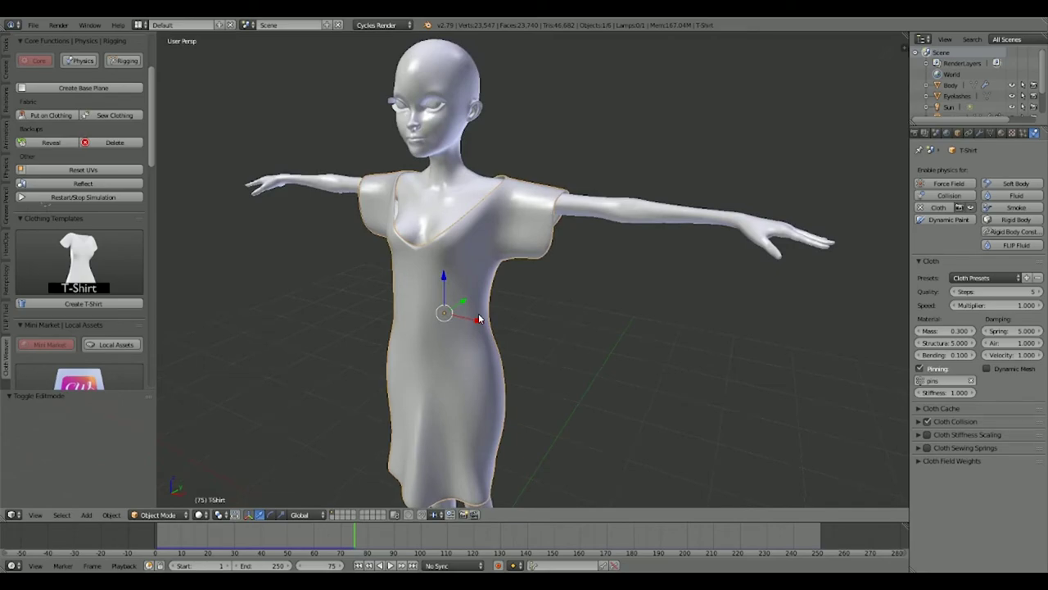
drag(354, 541, 430, 537)
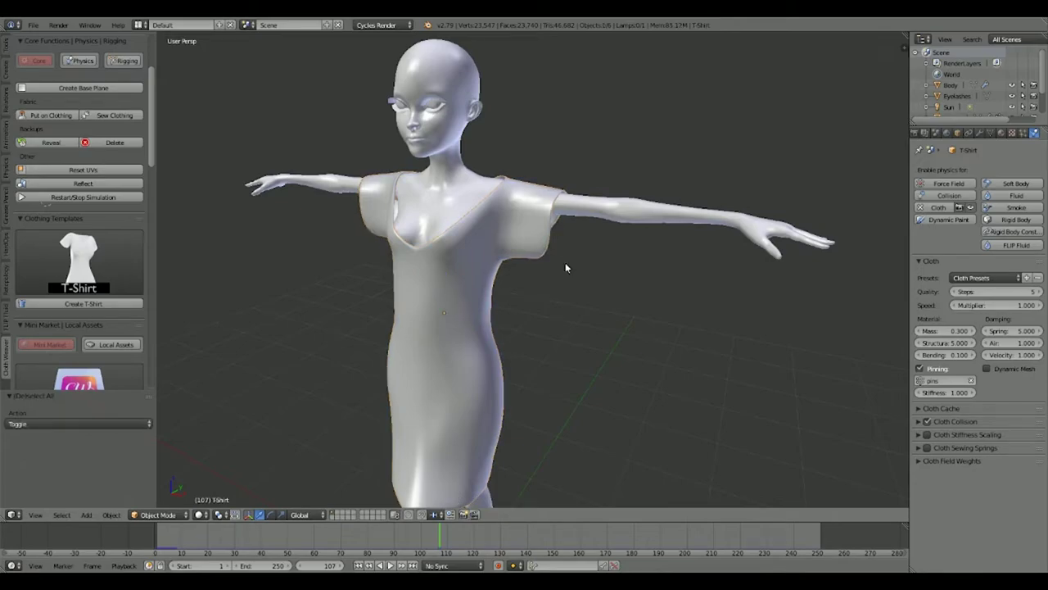
- Delete the sewn T-shirt, then reveal its unsewn backup and select it
key(x)
click(519, 243)
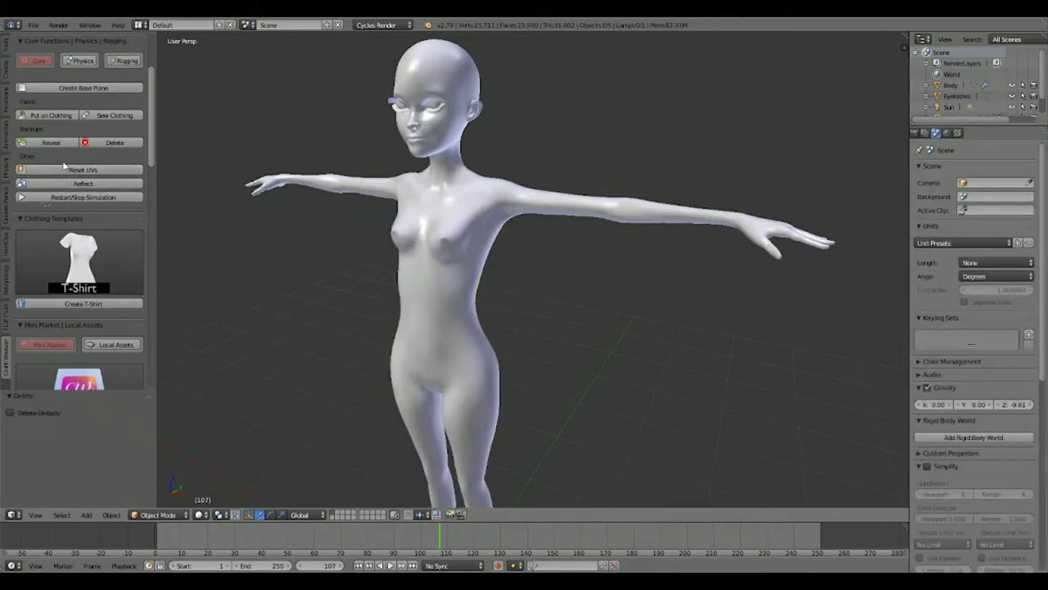
click(51, 142)
mouse_move(491, 235)
middle_down()
mouse_move(675, 210)
mouse_move(721, 144)
mouse_move(529, 170)
mouse_move(505, 235)
middle_up()
right_click(506, 235)
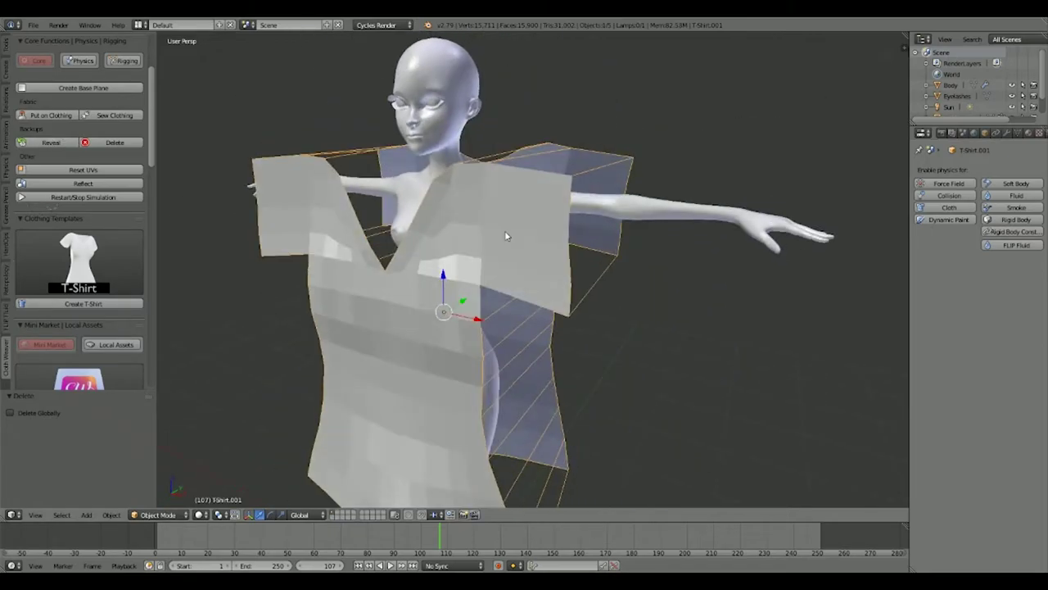
- Hide the revealed T-shirt backup in the viewport and show it again
scroll(505, 237, down, 4)
scroll(505, 245, up, 3)
scroll(983, 97, down, 2)
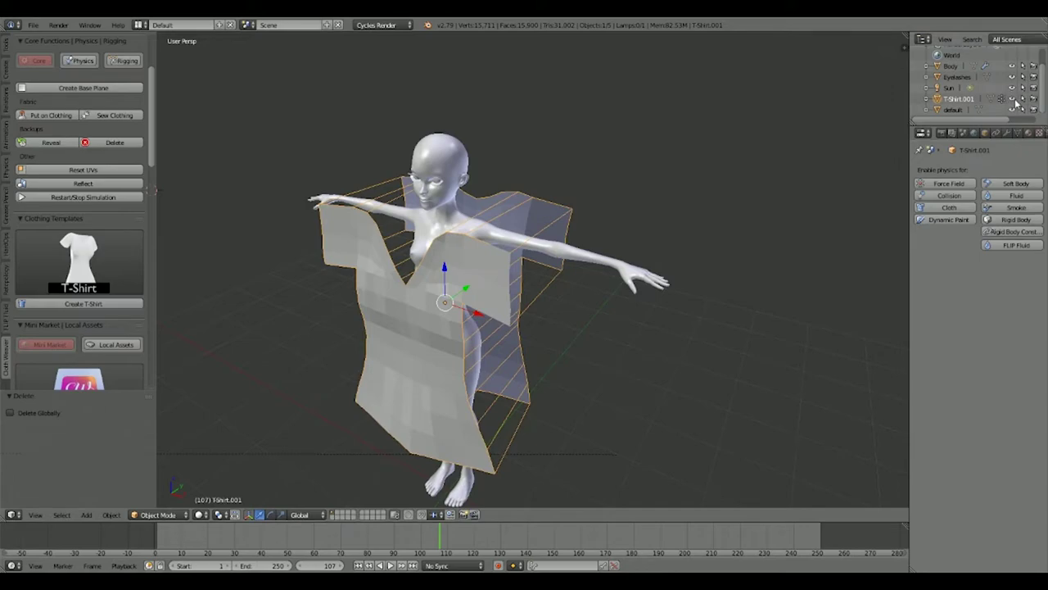
click(1014, 99)
click(1013, 99)
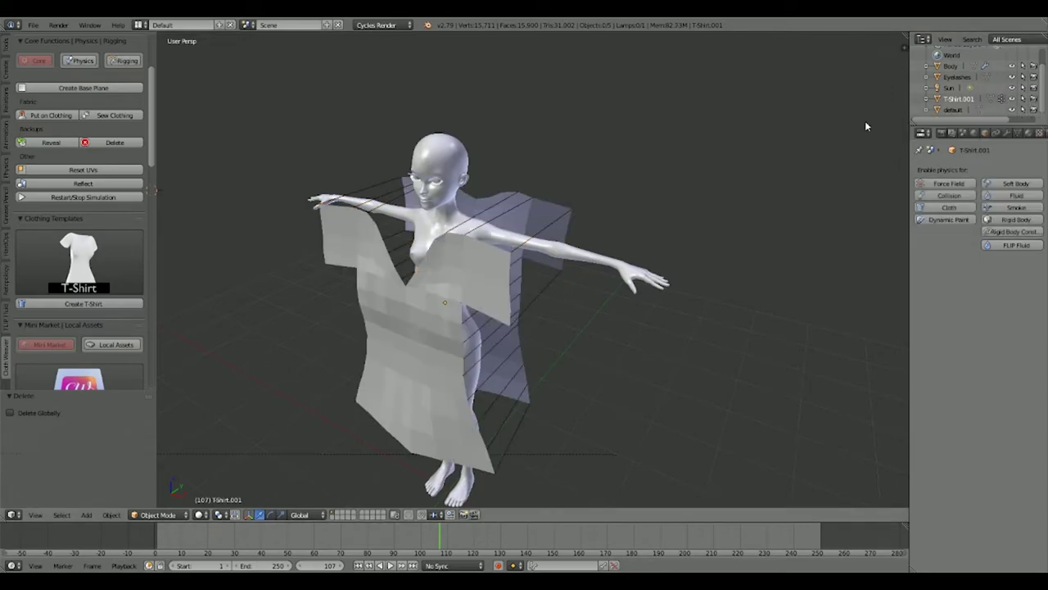
- Select the revealed T-shirt backup, scale it and adjust its height along Z to fit the character
scroll(566, 207, up, 3)
right_click(566, 207)
middle_drag(567, 207, 535, 174)
scroll(524, 167, down, 4)
key(s)
click(548, 174)
key(g)
key(z)
click(550, 162)
- Refine the T-shirt's overall scale around the torso and readjust its vertical position along Z
key(s)
click(527, 174)
key(s)
click(500, 206)
key(g)
key(z)
click(511, 189)
- Scale the T-shirt by 1.285 along Y to space the front and back panels around the body
mouse_move(512, 187)
middle_down()
mouse_move(497, 203)
mouse_move(507, 210)
mouse_move(493, 213)
middle_up()
key(z)
key(z)
key(s)
key(x)
key(y)
click(571, 248)
middle_drag(571, 246, 344, 234)
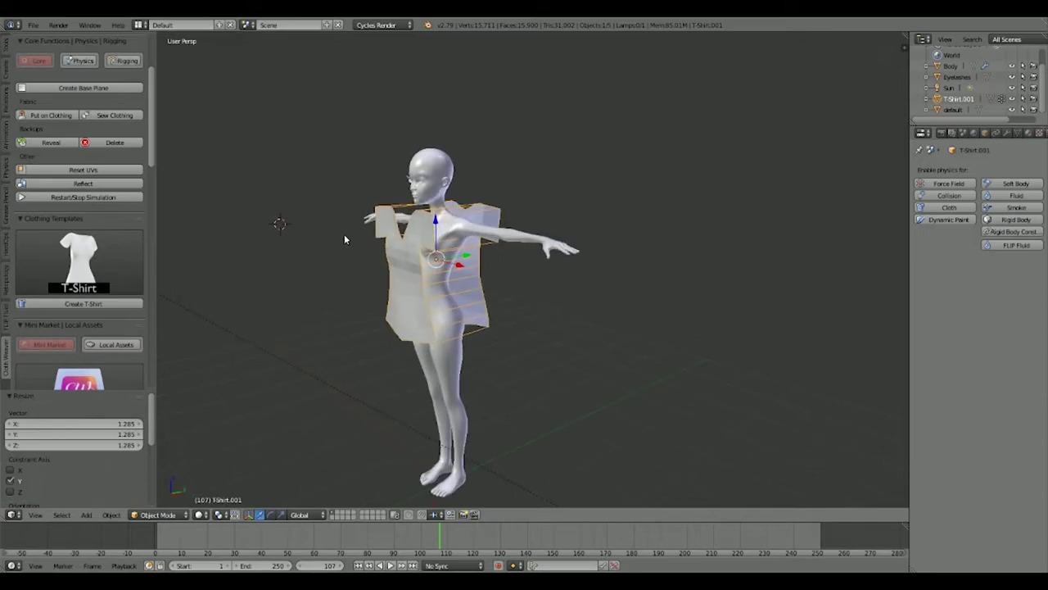
- Scale the T-shirt by 1.132 along Y and by 1.137 along X
key(s)
click(645, 233)
key(s)
key(x)
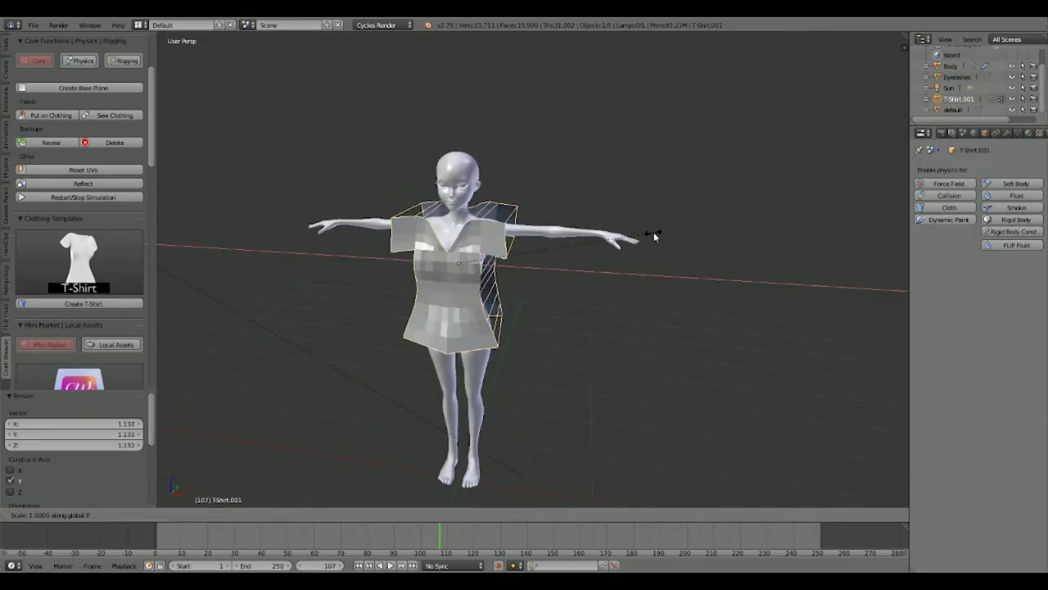
click(679, 234)
middle_drag(679, 233, 580, 236)
scroll(638, 205, up, 2)
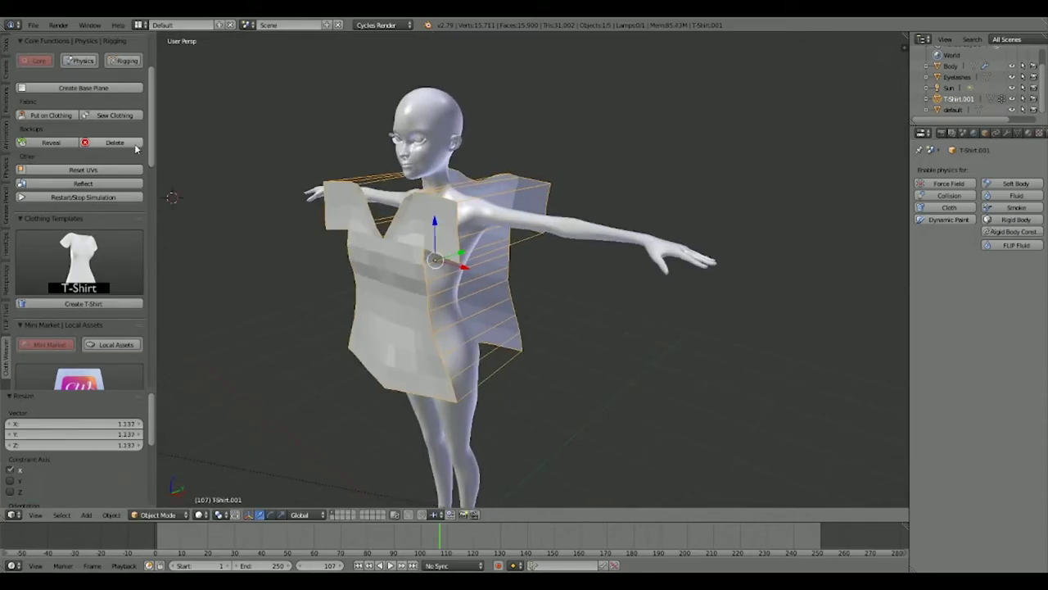
- Put the resized T-shirt on the character and set the timeline back to frame 18
click(50, 115)
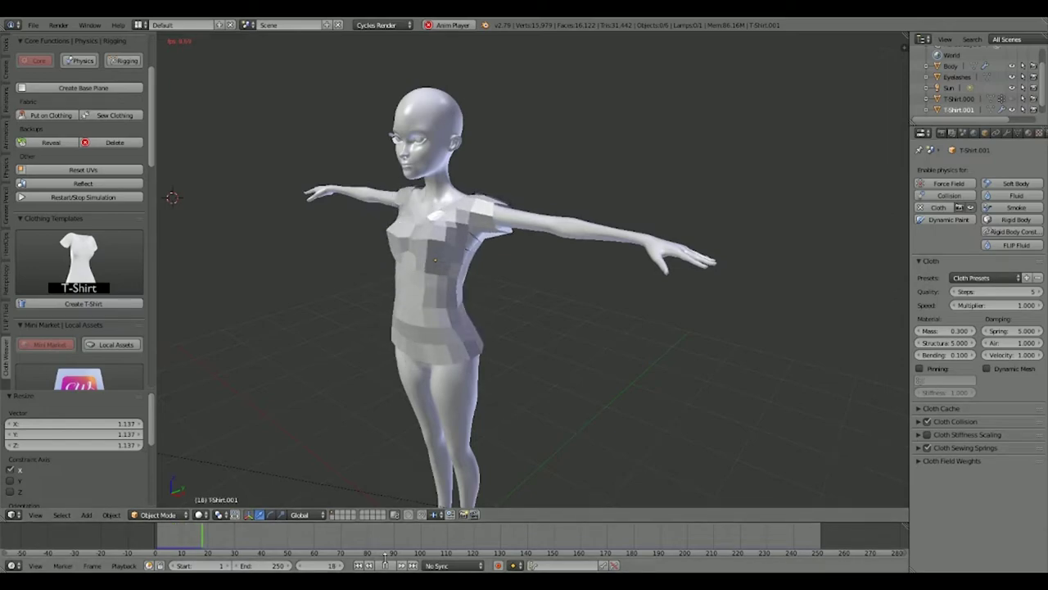
drag(233, 544, 190, 539)
middle_drag(573, 246, 486, 182)
scroll(489, 215, up, 4)
- Sew the selected T-shirt, stop the running simulation and rewind the timeline to frame 0
right_click(392, 151)
click(104, 119)
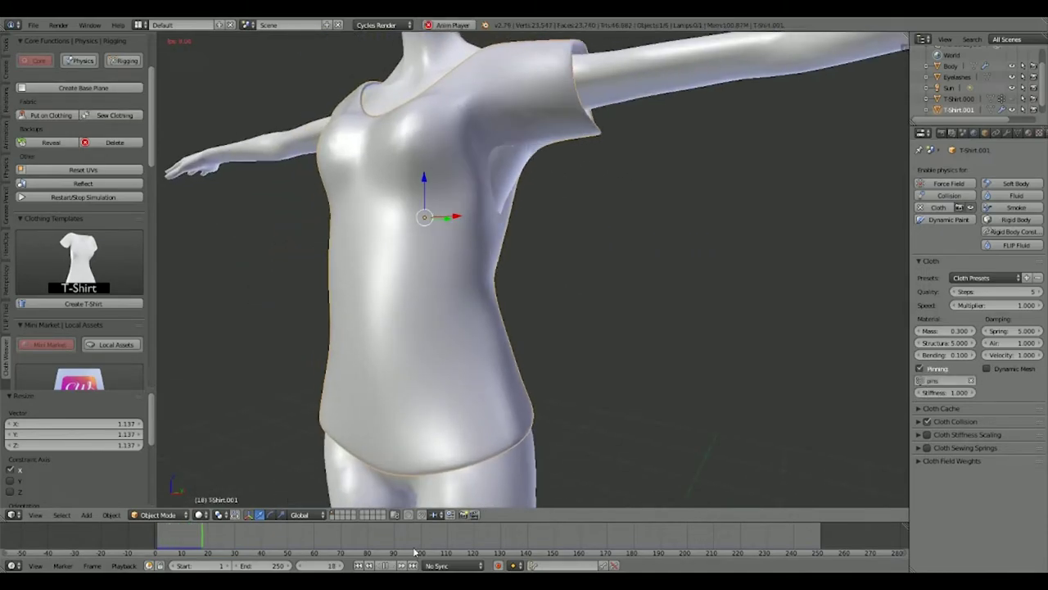
click(385, 565)
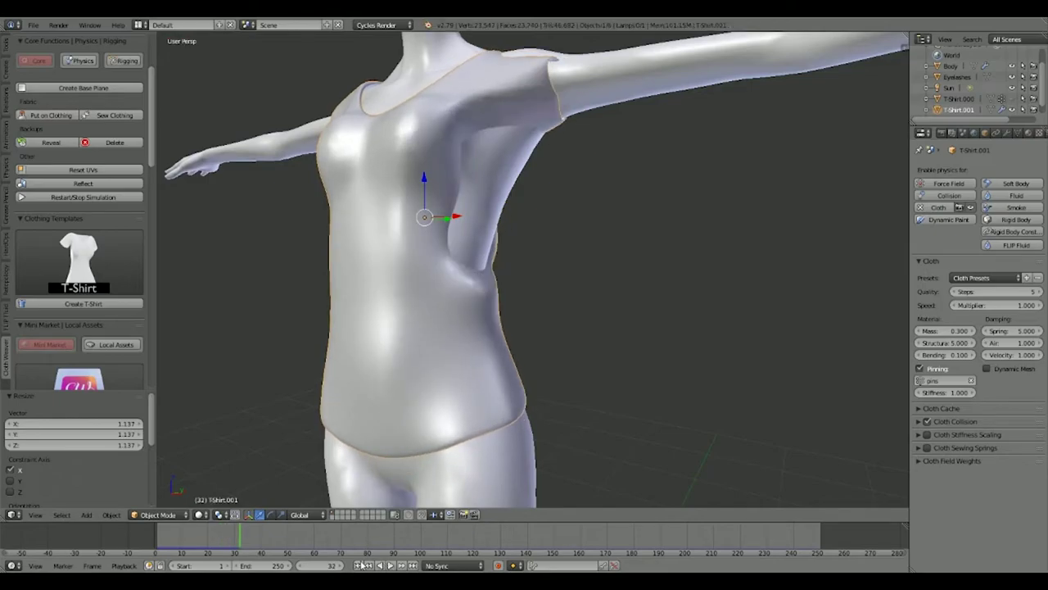
drag(238, 547, 165, 547)
middle_drag(204, 496, 438, 250)
- Edit the T-shirt mesh and move the vertex near the sleeve's armpit along X
key(Tab)
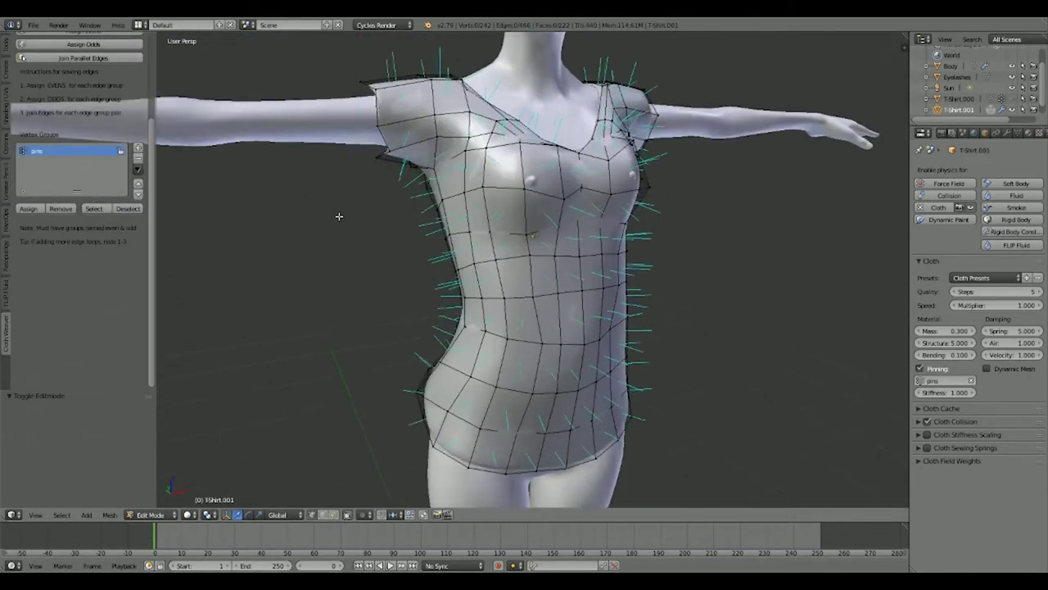
middle_drag(340, 218, 368, 163)
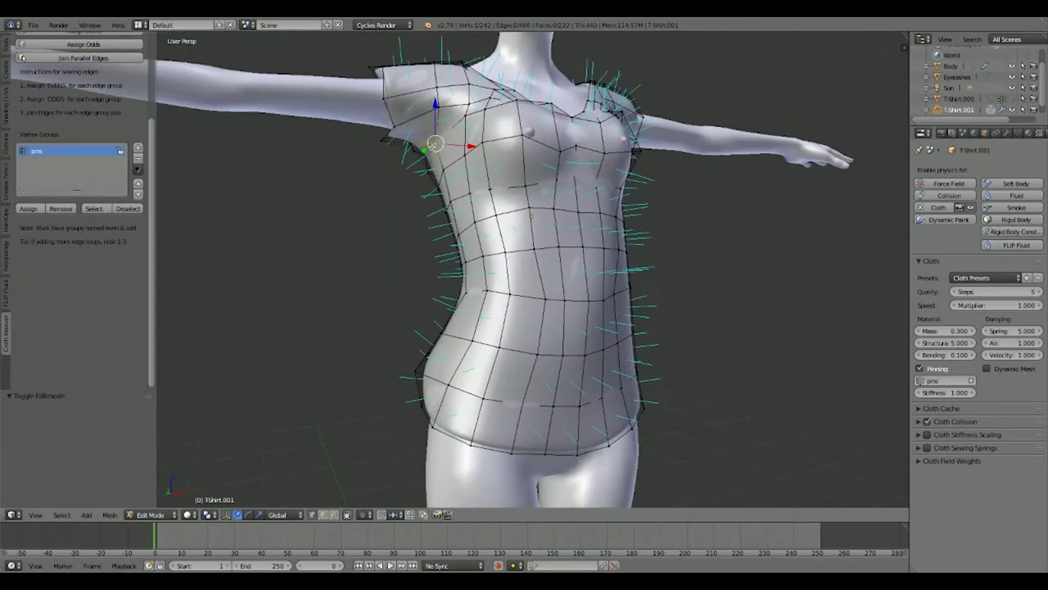
key(g)
key(x)
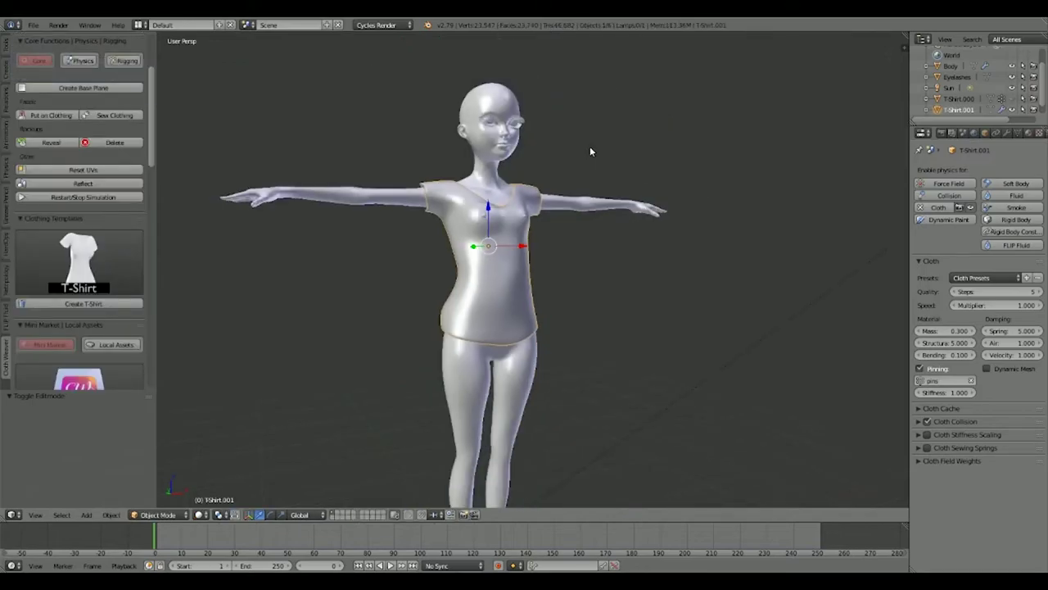
- Select the T-shirt's vertices around the bust and reposition them with proportional editing
middle_drag(590, 146, 529, 145)
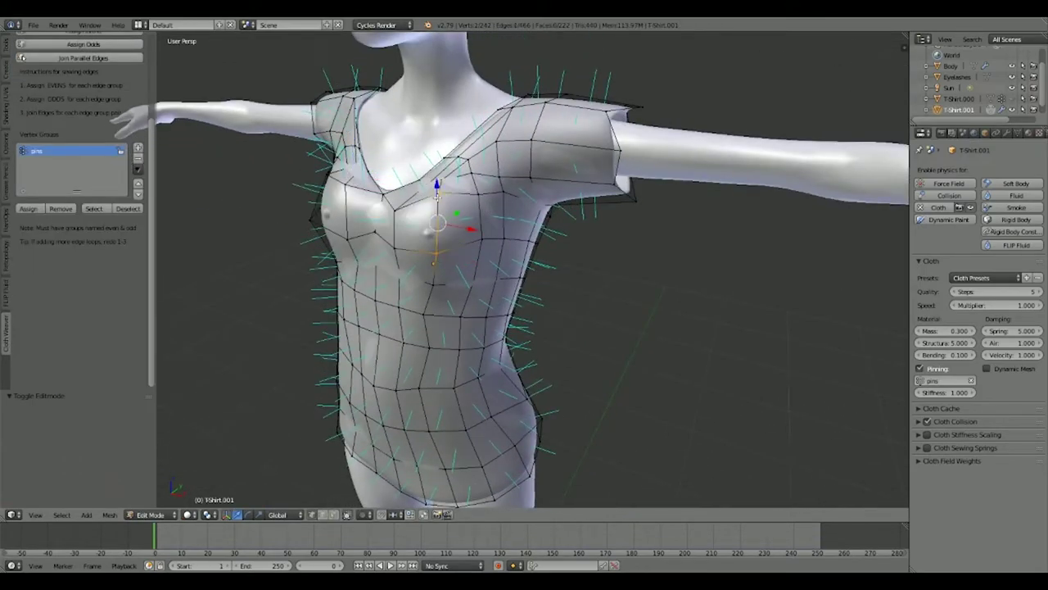
middle_drag(437, 194, 394, 248)
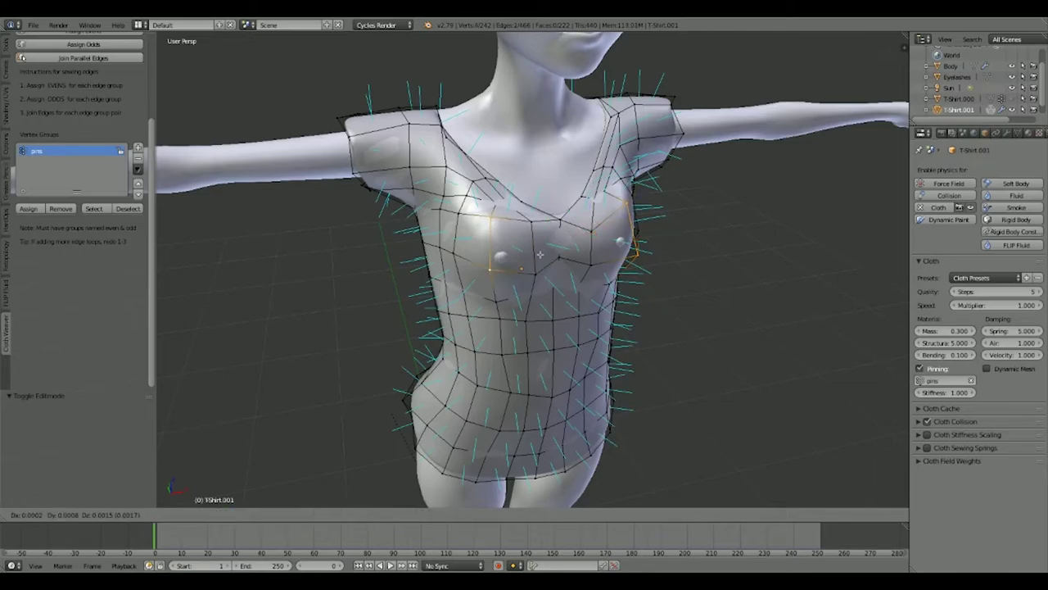
click(546, 264)
key(g)
key(y)
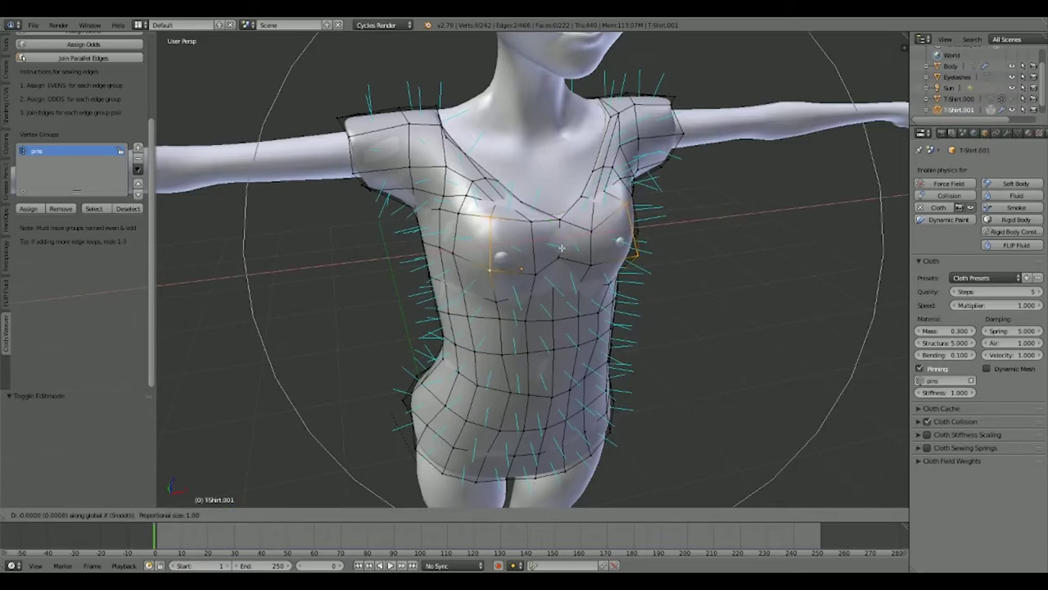
scroll(557, 247, up, 5)
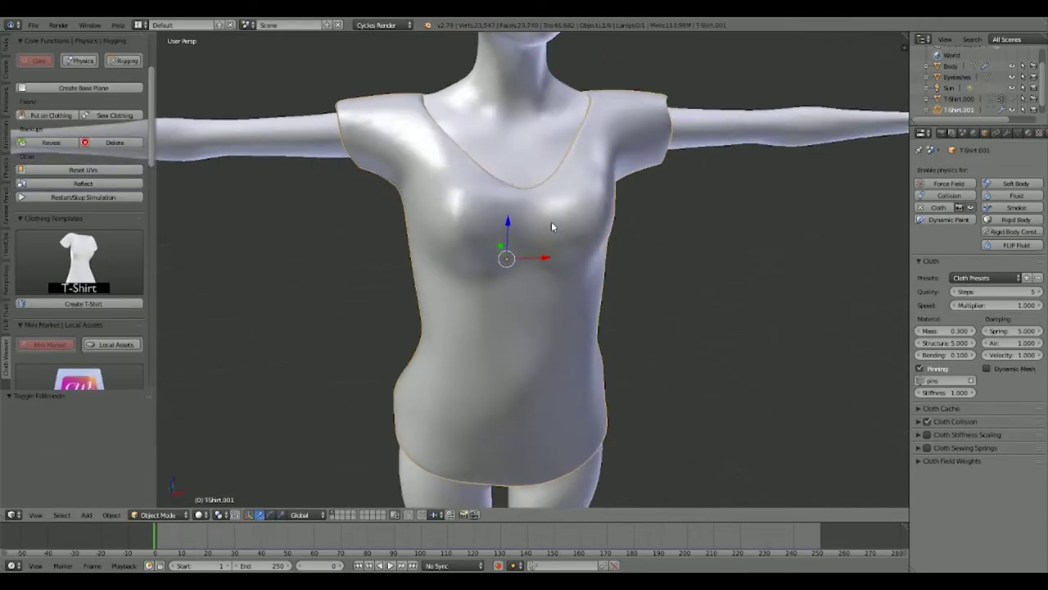
- Preview the adjusted T-shirt in rendered shading, inspect it up close and return to solid shading
middle_drag(552, 227, 578, 210)
key(shift+z)
mouse_move(503, 194)
middle_down()
mouse_move(655, 199)
mouse_move(629, 114)
mouse_move(484, 167)
mouse_move(508, 228)
middle_up()
scroll(484, 166, up, 5)
scroll(484, 167, down, 7)
key(shift+z)
right_click(508, 228)
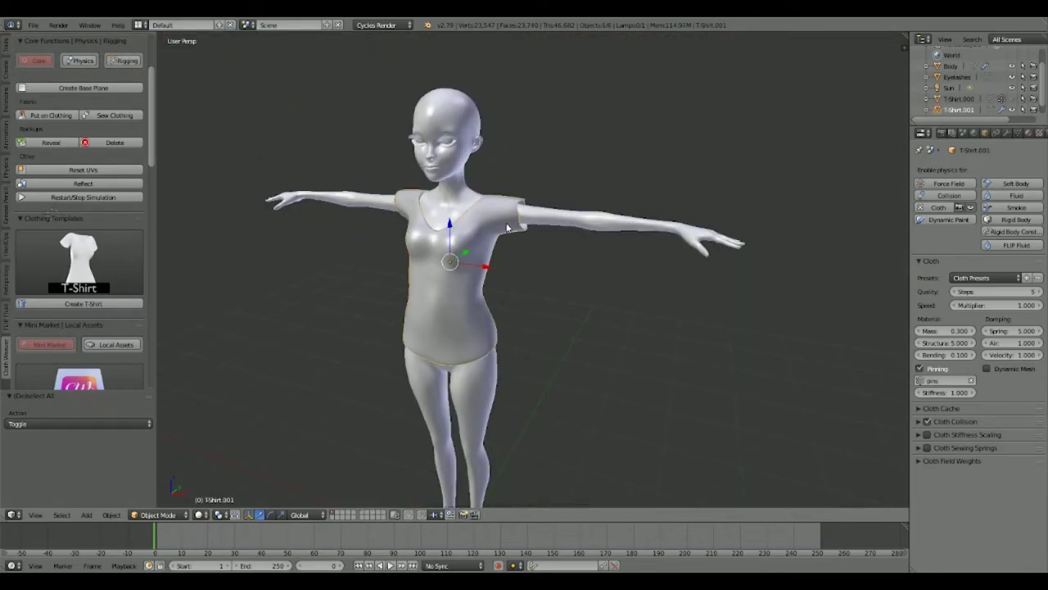
- Split the 3D view and show the T-shirt's material nodes in a Node Editor area
drag(904, 37, 649, 327)
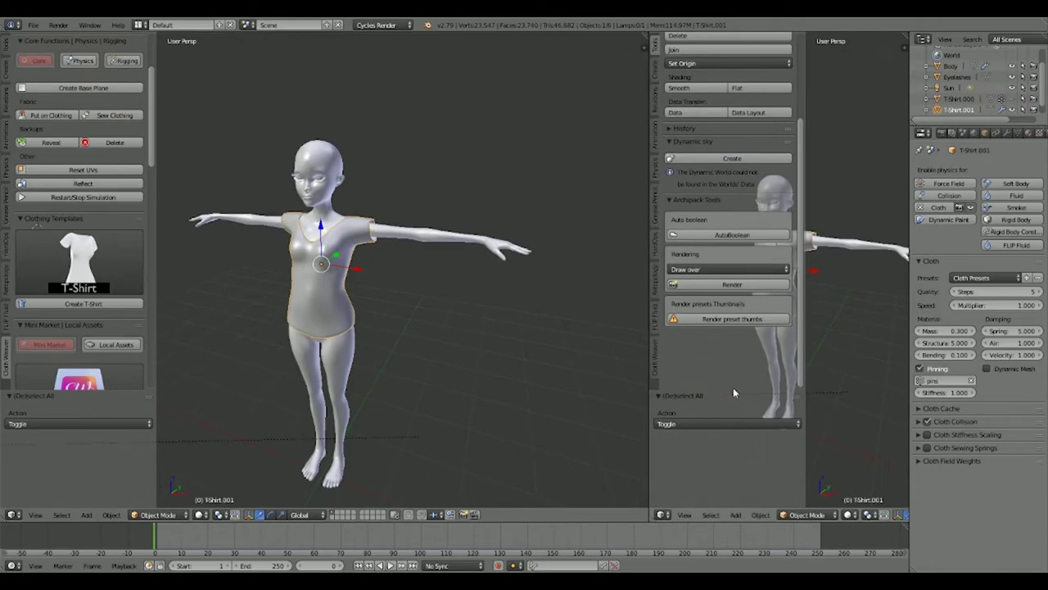
key(t)
click(662, 515)
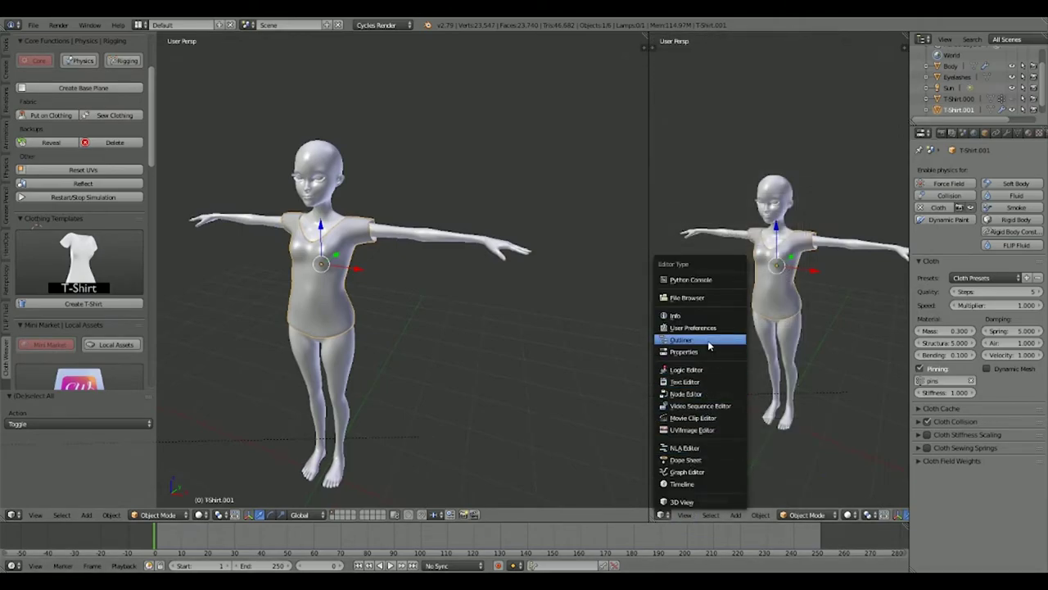
click(702, 394)
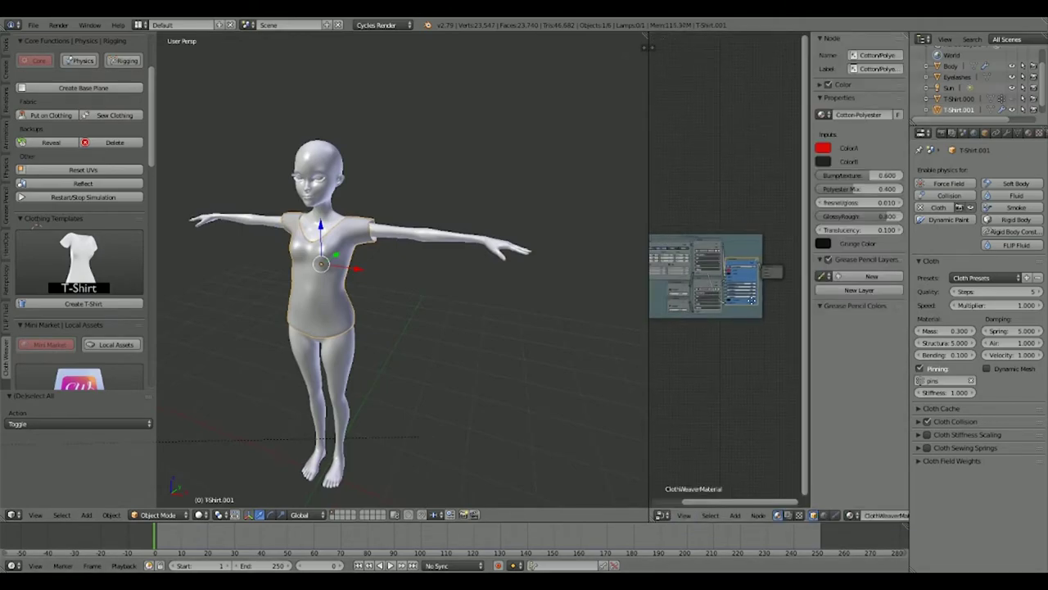
- Enlarge the Node Editor to examine the Cloth/Polyester nodes, then merge the area back into the 3D view
scroll(753, 296, up, 5)
scroll(741, 289, up, 2)
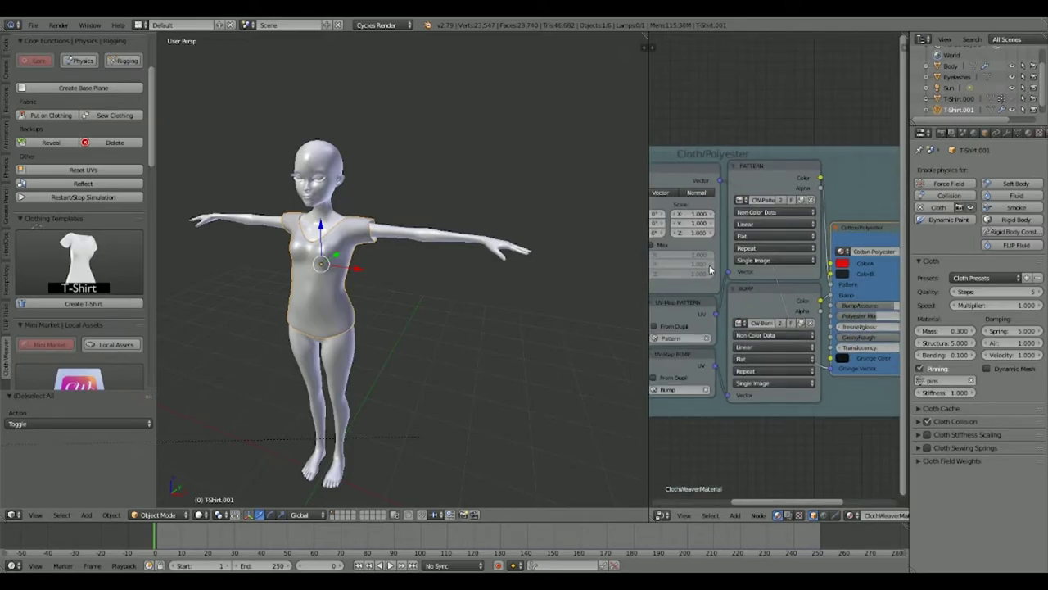
drag(648, 276, 354, 292)
key(Home)
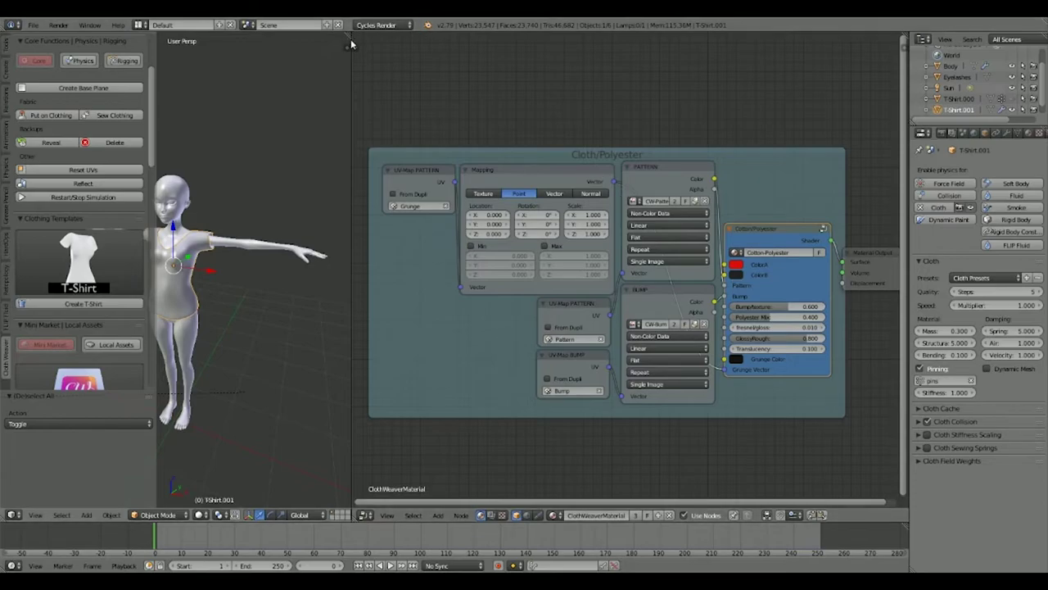
drag(346, 35, 700, 89)
- Preview the dressed character in rendered shading, then examine the garment again in solid shading
key(shift+z)
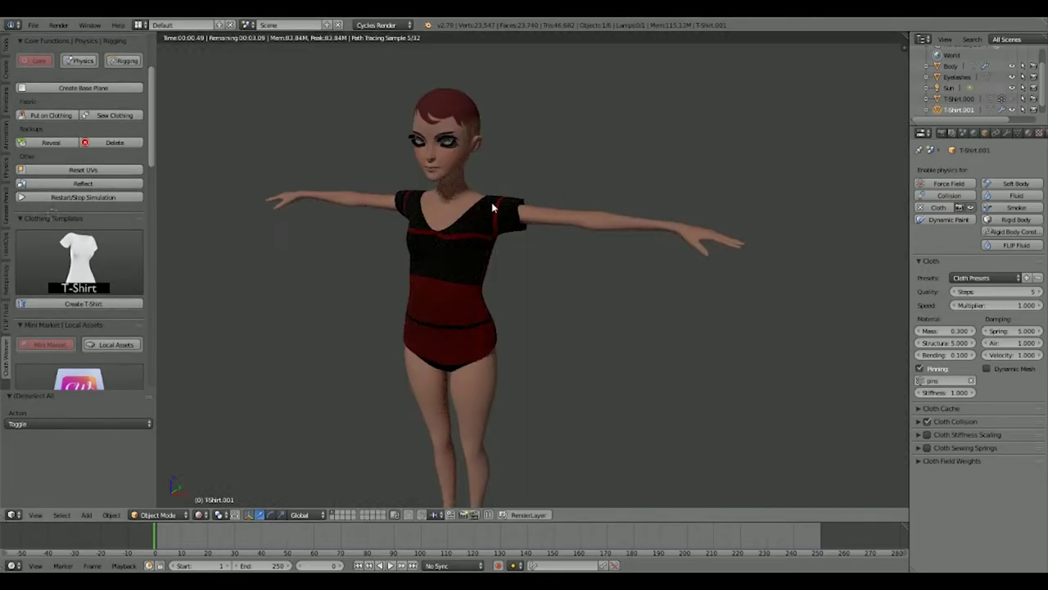
key(KP_1)
mouse_move(537, 207)
middle_down()
mouse_move(606, 124)
mouse_move(515, 210)
middle_up()
key(shift+z)
scroll(475, 240, down, 3)
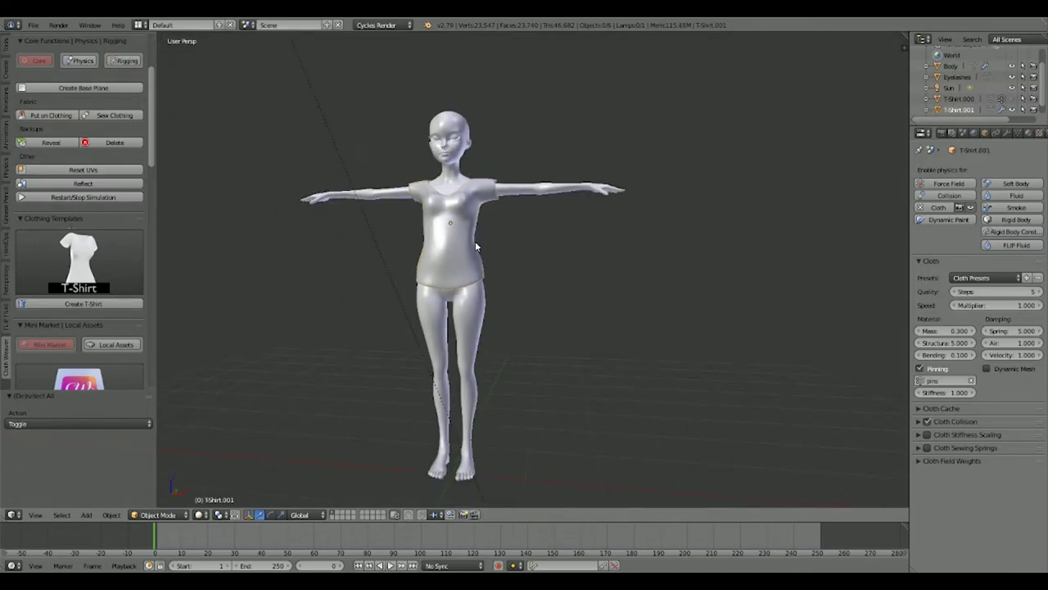
scroll(480, 238, up, 4)
mouse_move(503, 257)
middle_down()
mouse_move(519, 262)
mouse_move(511, 262)
middle_up()
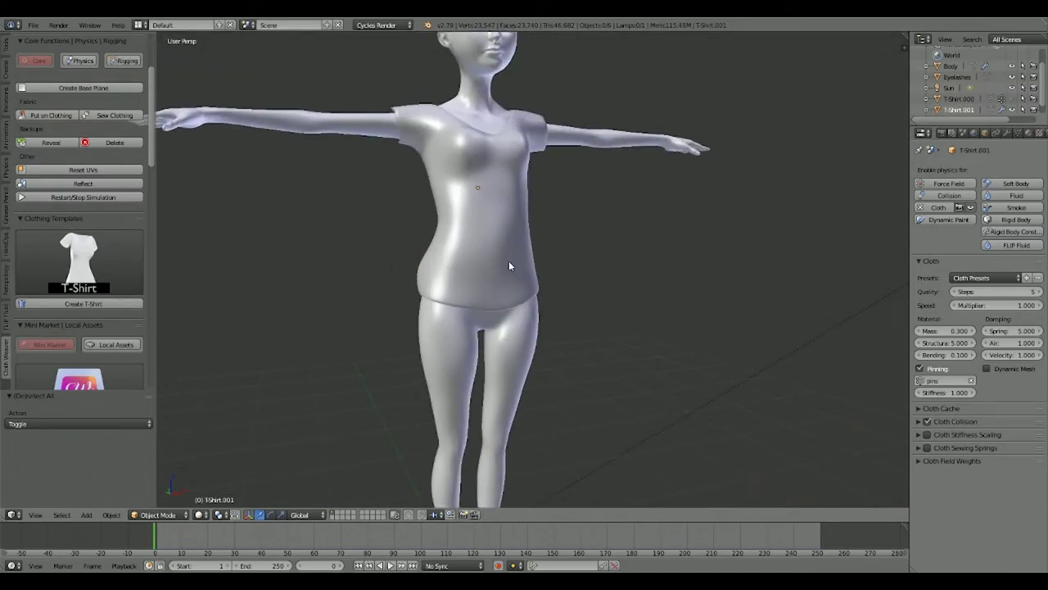
scroll(471, 253, down, 4)
- Create a Cloth Weaver base plane in front view and raise it along Z to the character's thighs
key(KP_1)
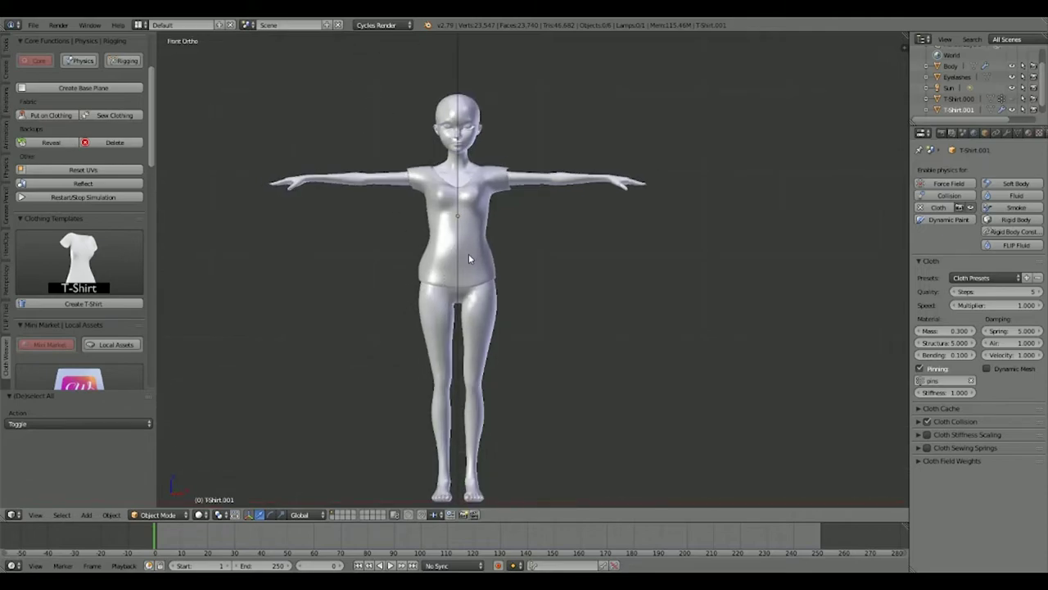
scroll(469, 254, down, 2)
scroll(469, 254, up, 2)
shift+middle_drag(473, 255, 483, 226)
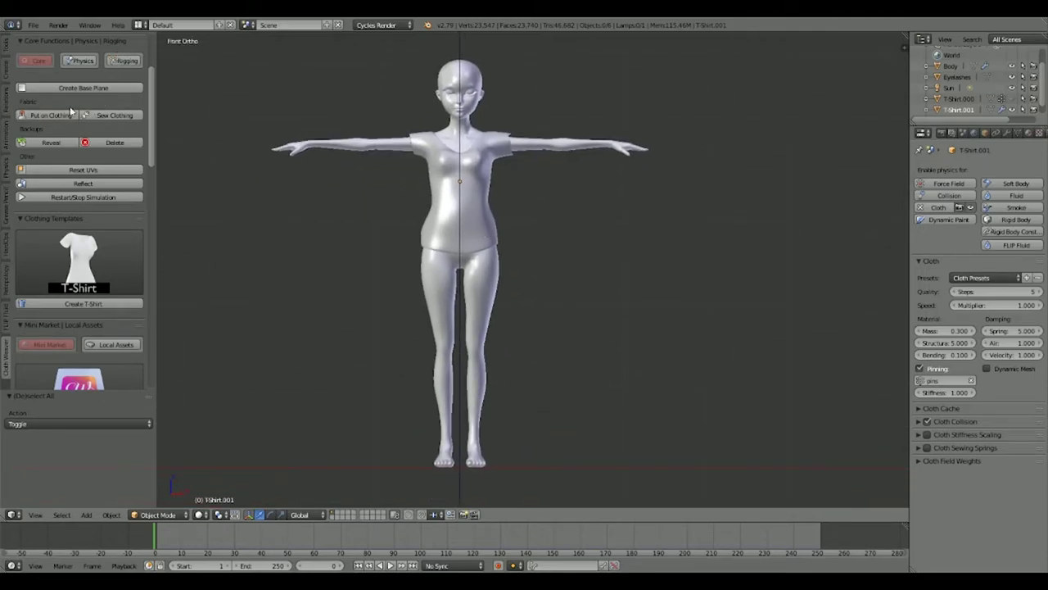
scroll(86, 96, up, 3)
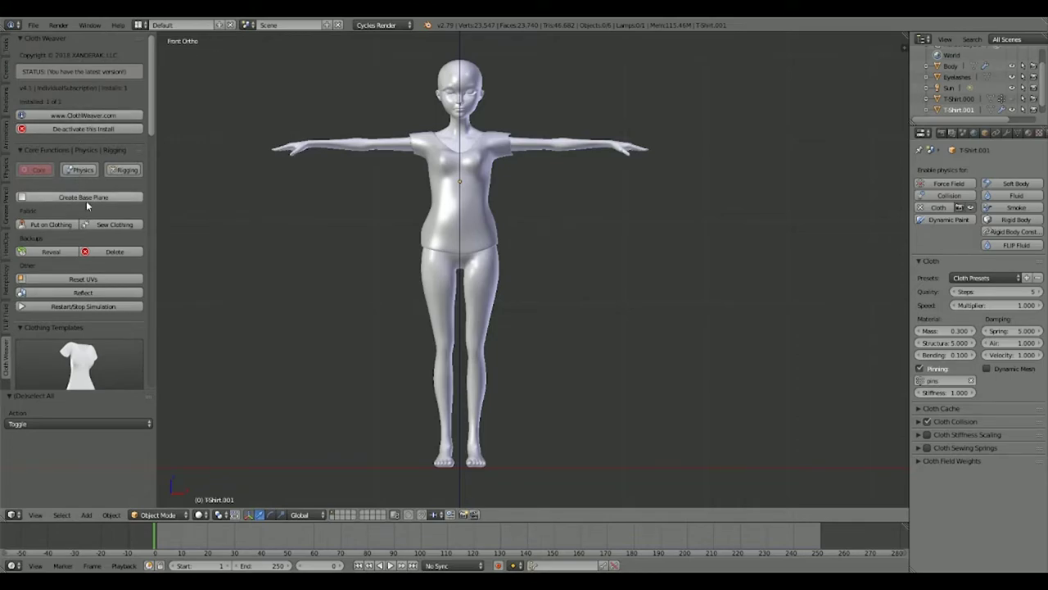
click(87, 200)
scroll(491, 369, down, 2)
shift+middle_drag(510, 393, 510, 351)
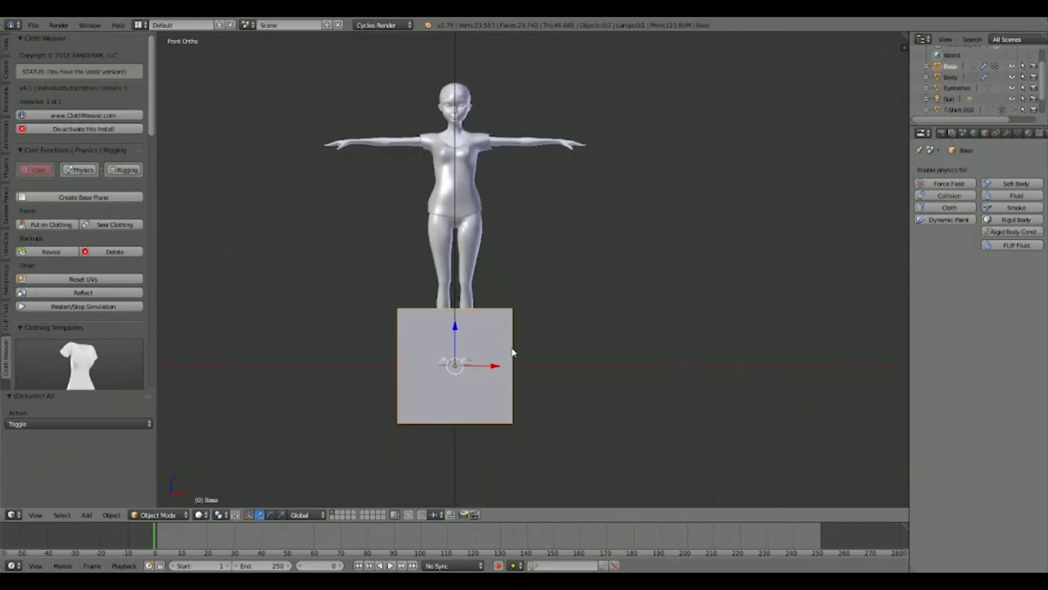
key(g)
key(z)
click(525, 256)
- Enter Edit Mode on the base plane, cancel the corner vertex move and turn off proportional editing
key(Tab)
scroll(531, 257, up, 7)
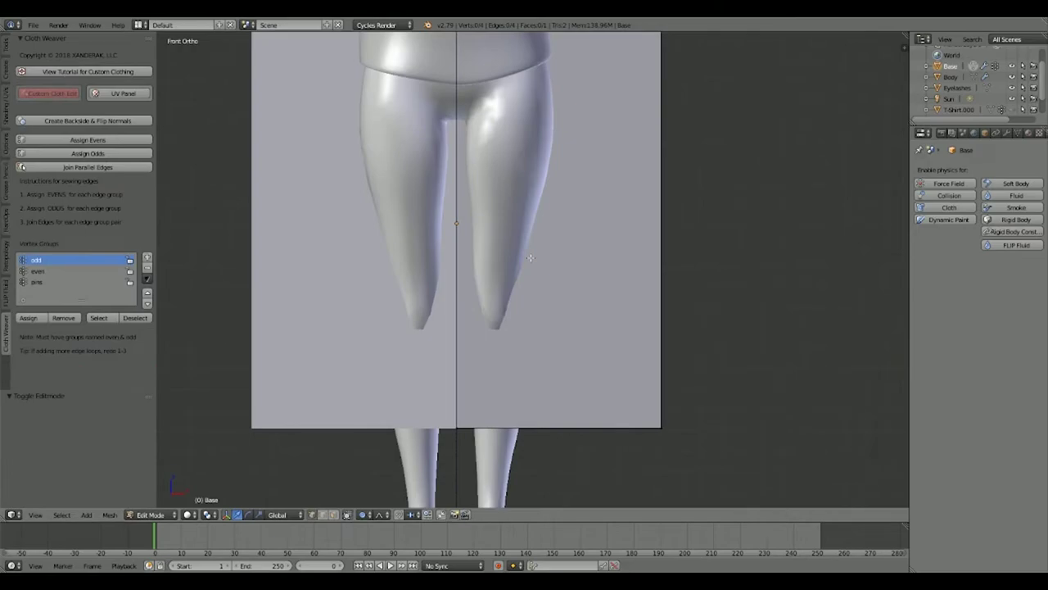
middle_drag(577, 246, 556, 206)
right_drag(640, 364, 627, 196)
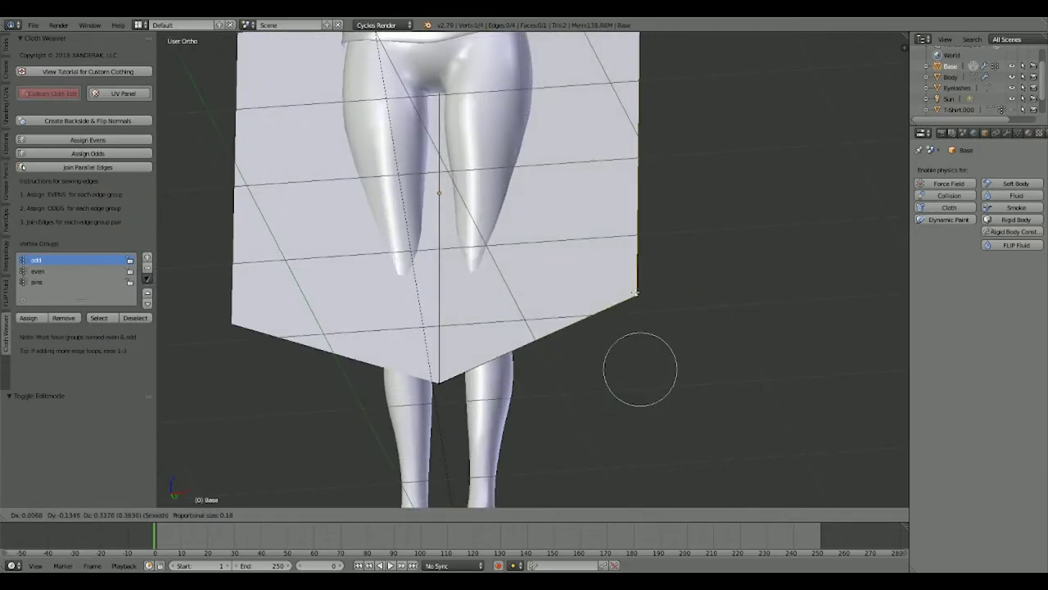
right_click(646, 339)
key(o)
middle_drag(645, 339, 648, 303)
key(g)
key(x)
key(y)
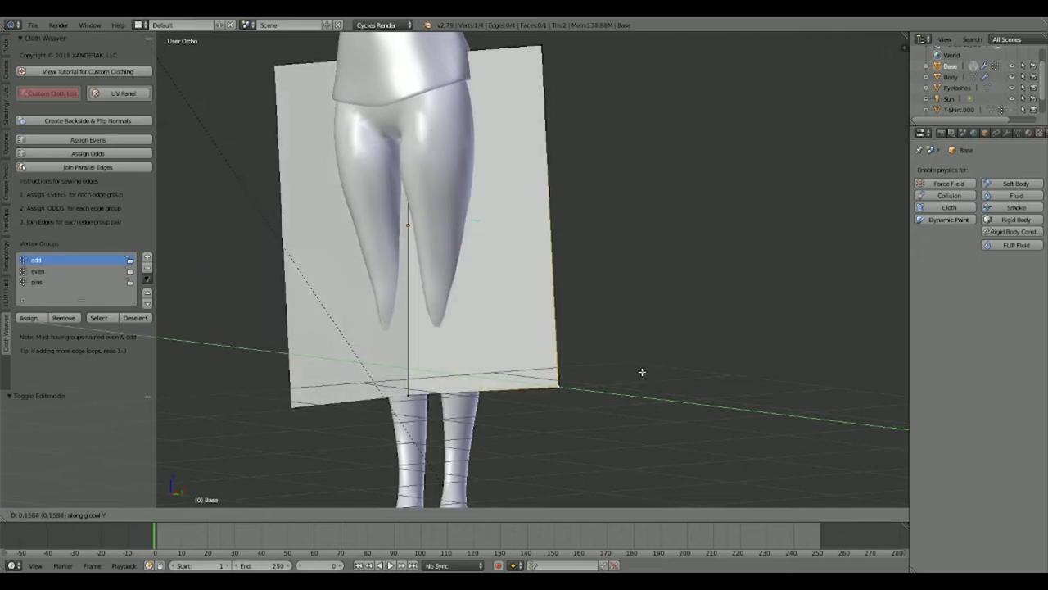
key(Escape)
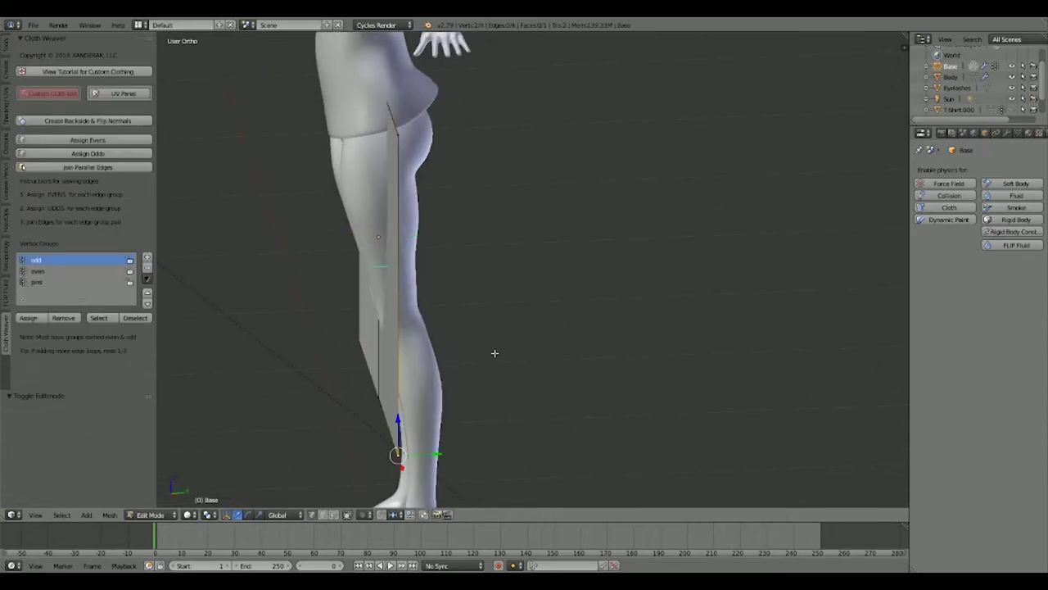
- Move all of the base plane's vertices -0.404 along Y so it sits in front of the legs
middle_drag(494, 351, 509, 302)
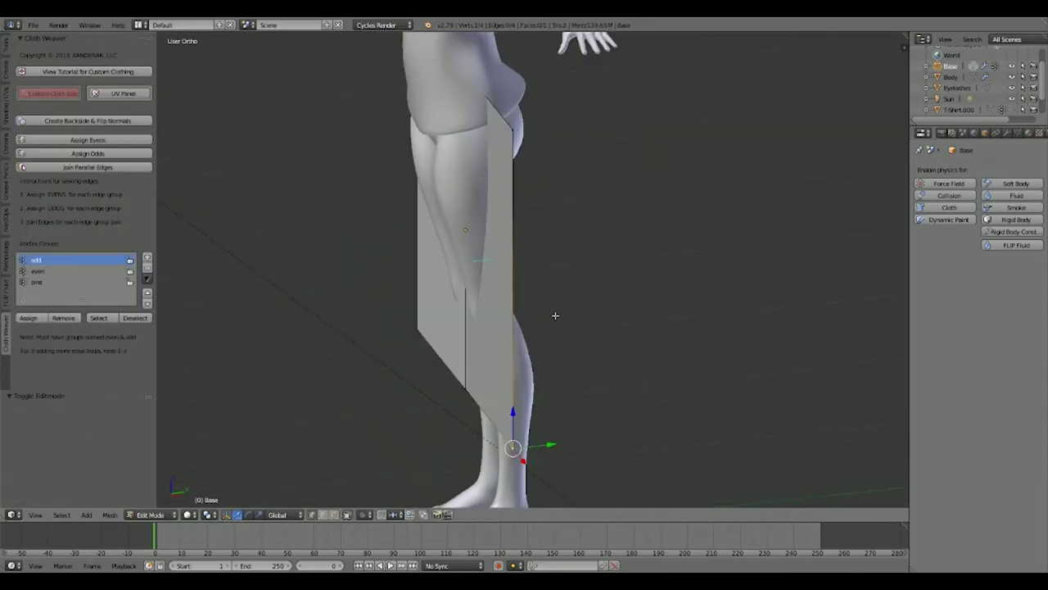
key(a)
key(g)
key(y)
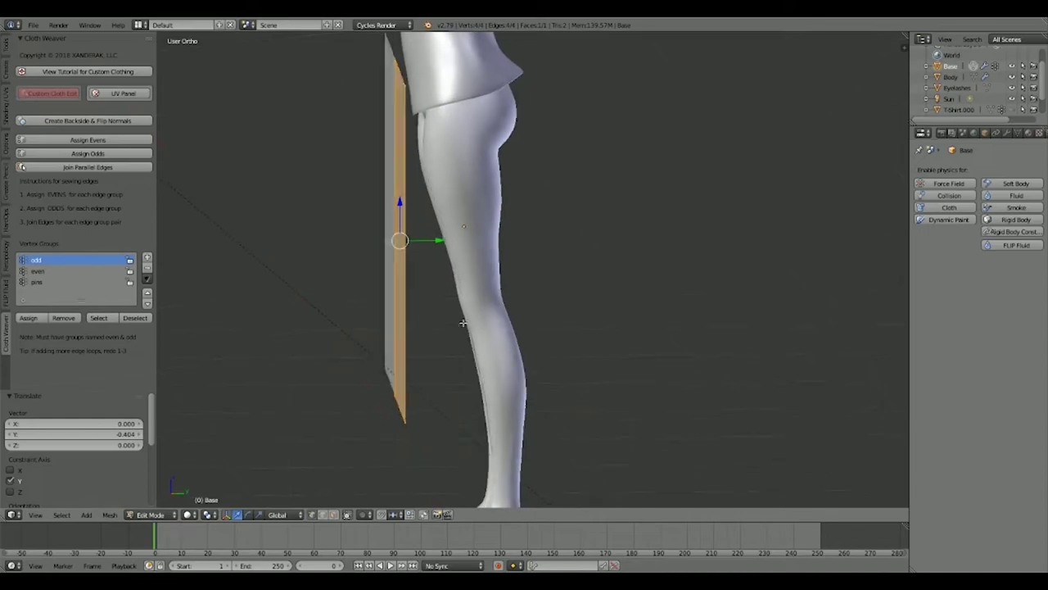
- Show the scene in wireframe from the front and move the whole plane -0.238 along Z
middle_drag(458, 344, 589, 346)
scroll(590, 346, down, 2)
key(z)
key(KP_1)
key(KP_5)
key(KP_5)
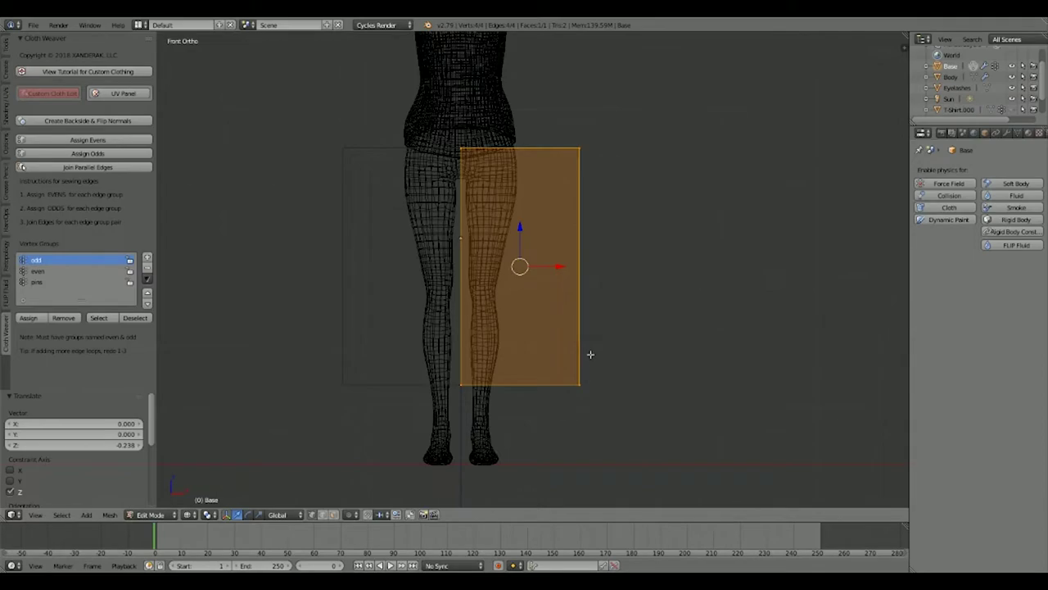
key(z)
key(z)
- Shorten the base plane by raising its lower edge 0.843 along Z
right_click(577, 395)
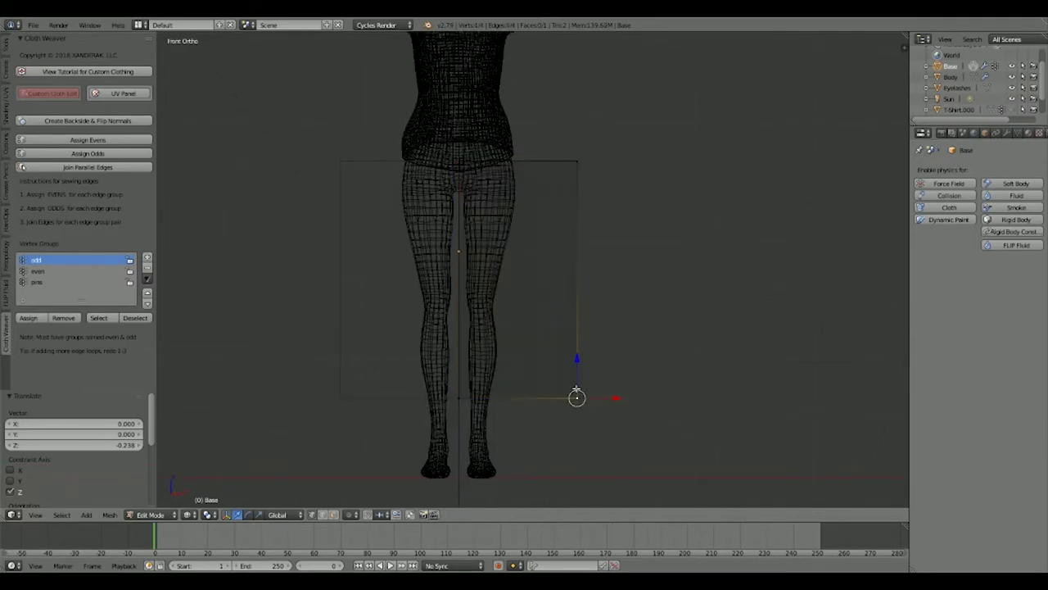
key(g)
key(z)
click(476, 310)
scroll(519, 178, up, 3)
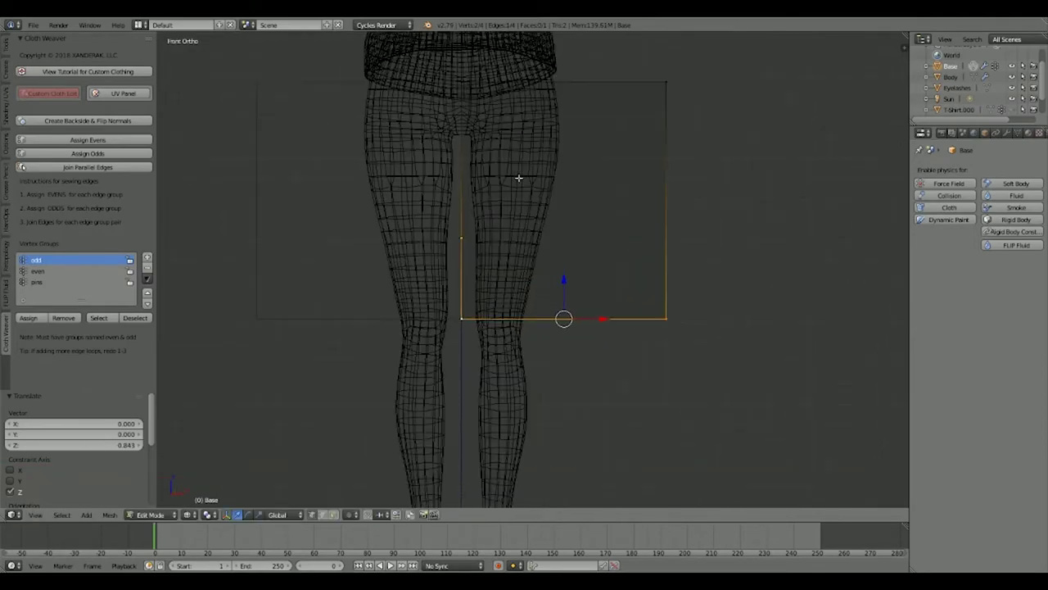
- Taper the plane by moving its upper outer corner about 0.39 inward along X, leaving the lower corner in place
key(g)
key(x)
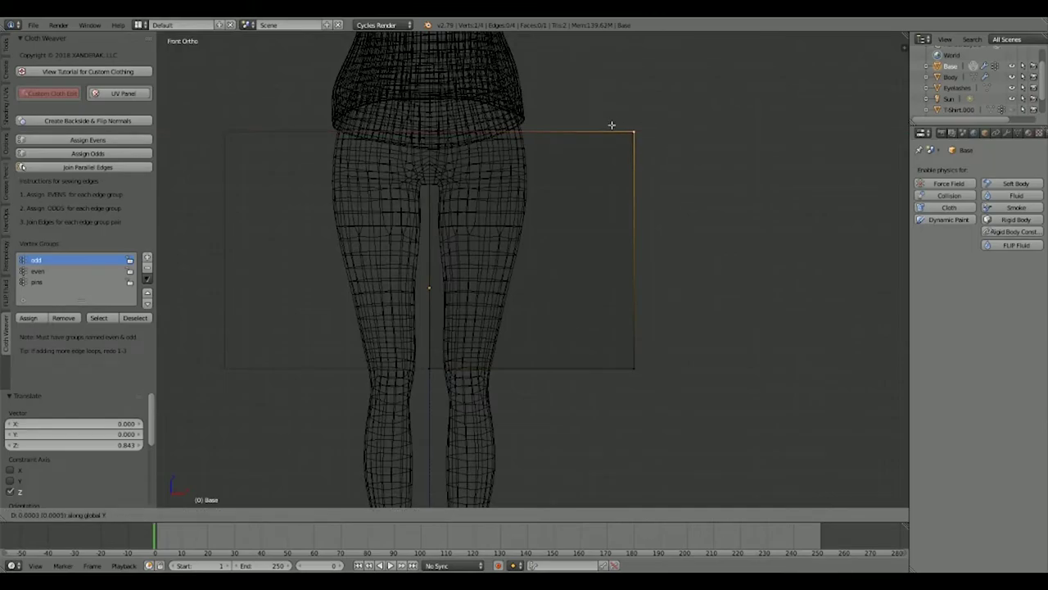
key(g)
key(x)
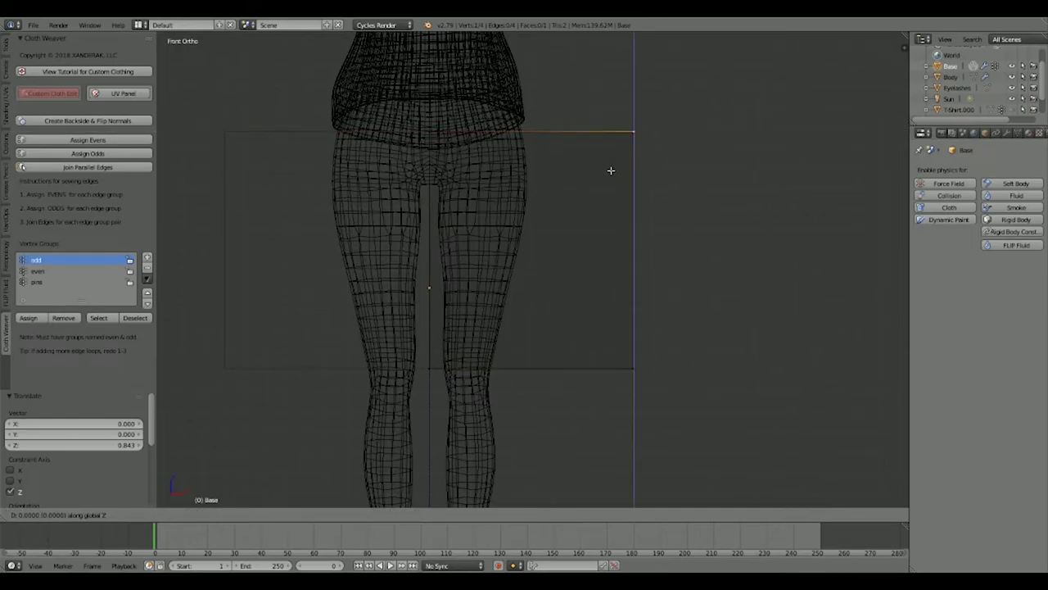
click(601, 170)
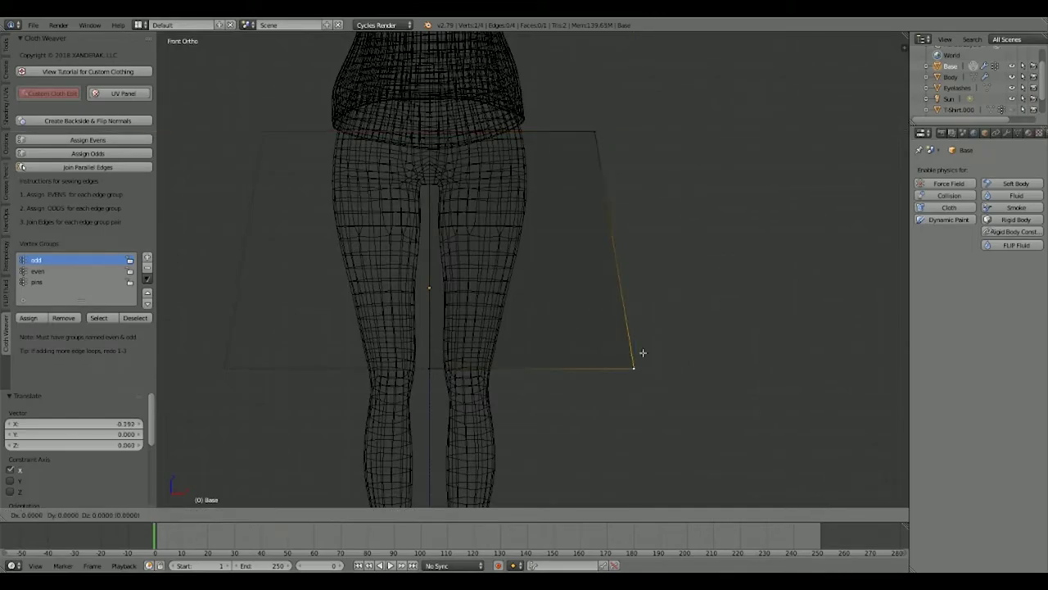
right_click(643, 353)
- Return to solid shading, select the whole front panel and subdivide it with 5 cuts
key(z)
mouse_move(643, 353)
middle_down()
mouse_move(536, 267)
mouse_move(375, 285)
mouse_move(531, 284)
mouse_move(562, 265)
mouse_move(478, 281)
mouse_move(555, 271)
middle_up()
key(a)
key(a)
key(w)
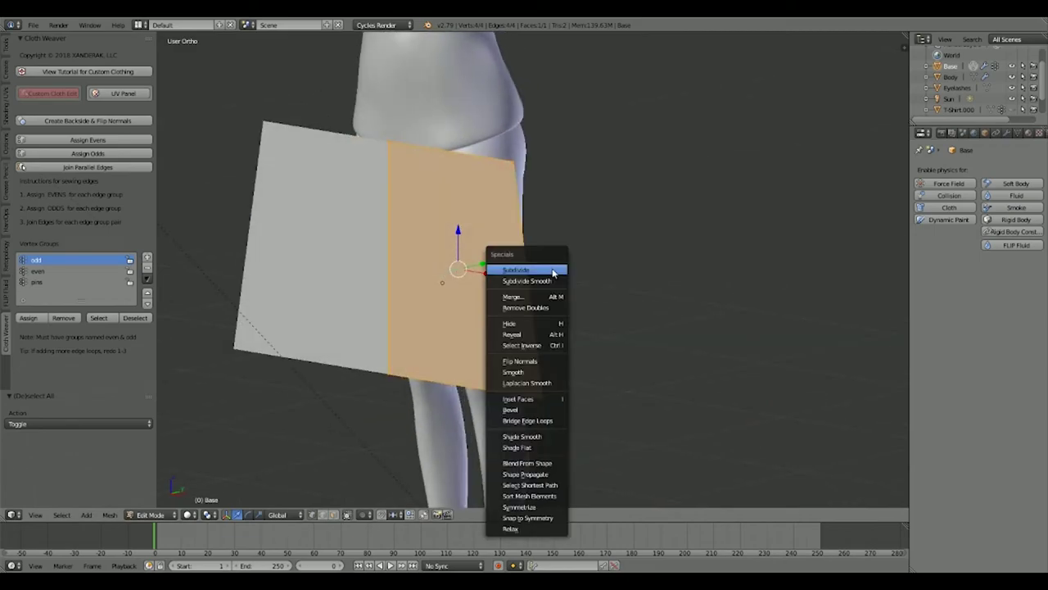
click(524, 262)
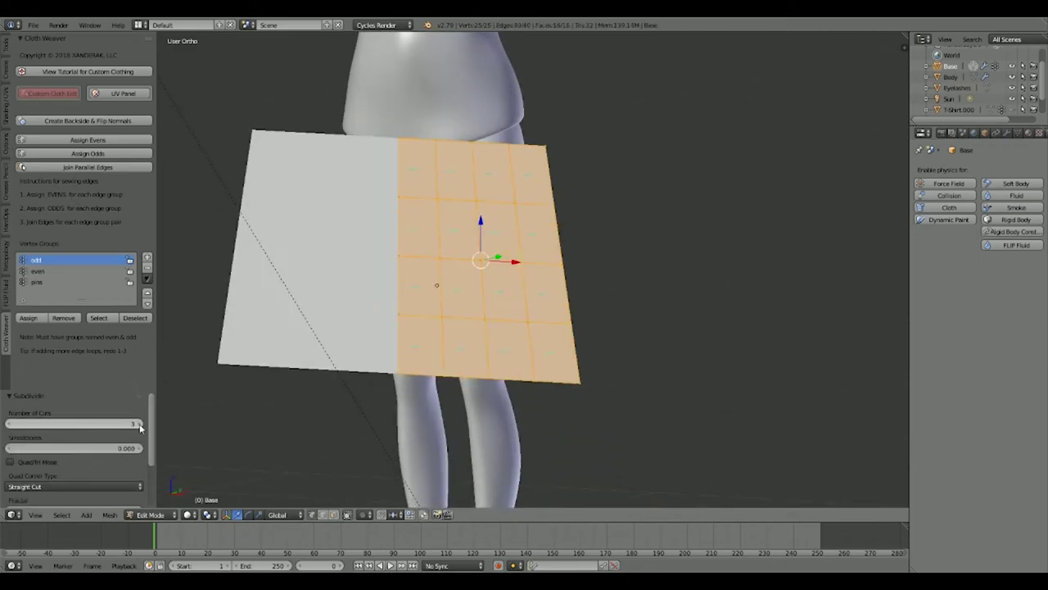
click(139, 425)
middle_drag(410, 292, 396, 312)
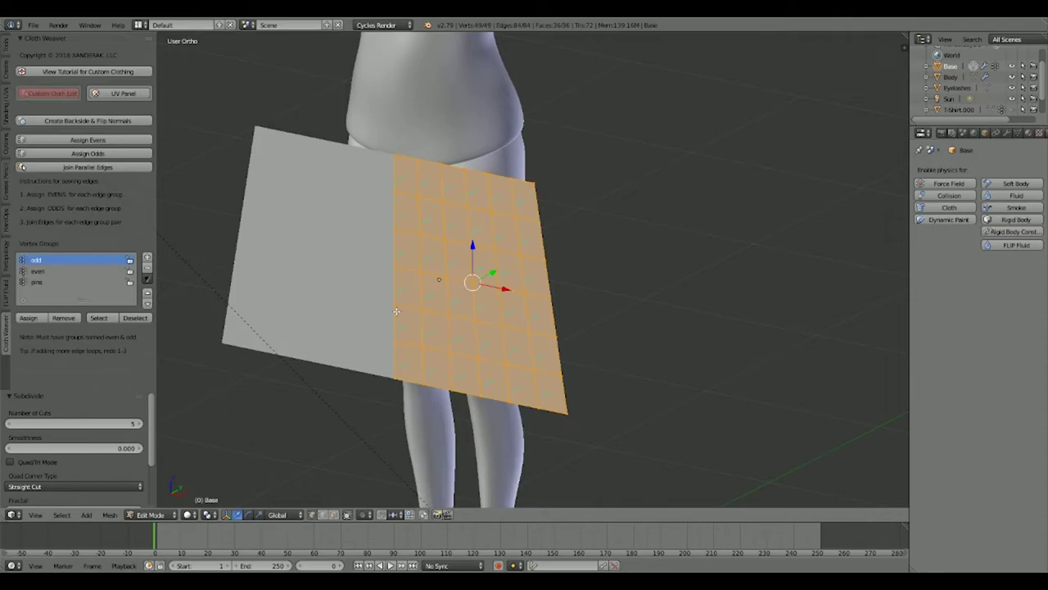
- Duplicate the front panel along Y to behind the body and recalculate the normals
middle_drag(395, 311, 475, 268)
key(shift+d)
key(y)
click(483, 269)
key(ctrl+n)
- Bridge the outer side edges of the front and back panels and delete only the bridging faces, keeping the sewing edges
middle_drag(583, 288, 631, 275)
key(ctrl+Tab)
click(677, 250)
alt+right_click(631, 274)
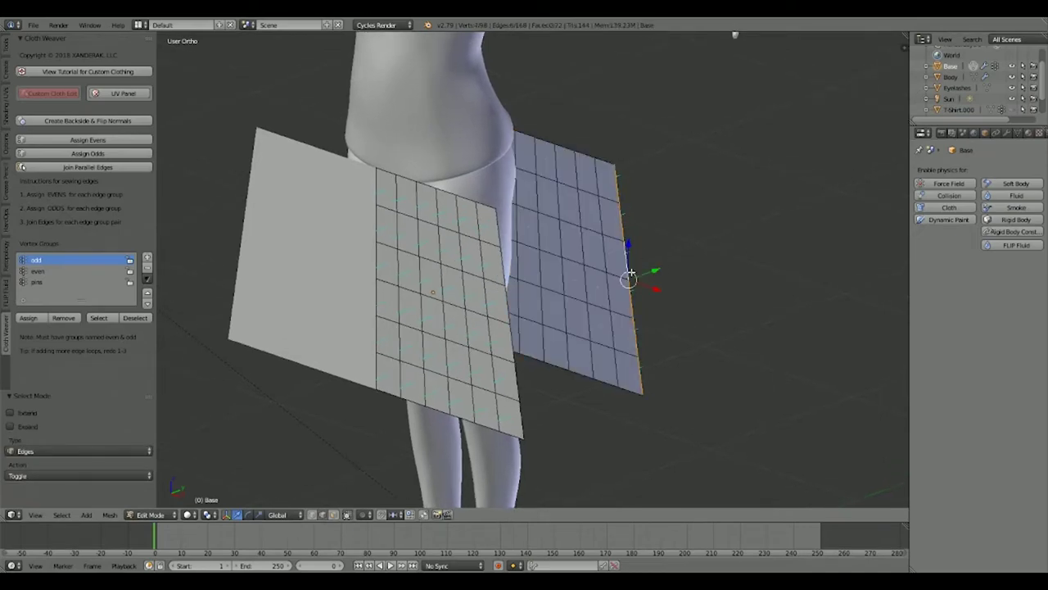
middle_drag(508, 303, 558, 285)
key(w)
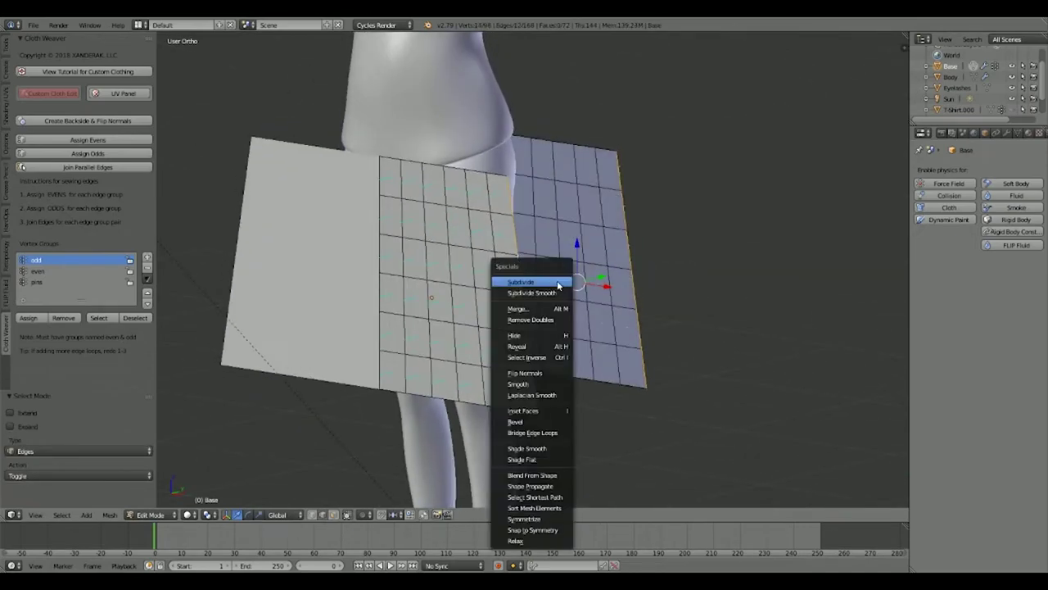
click(564, 432)
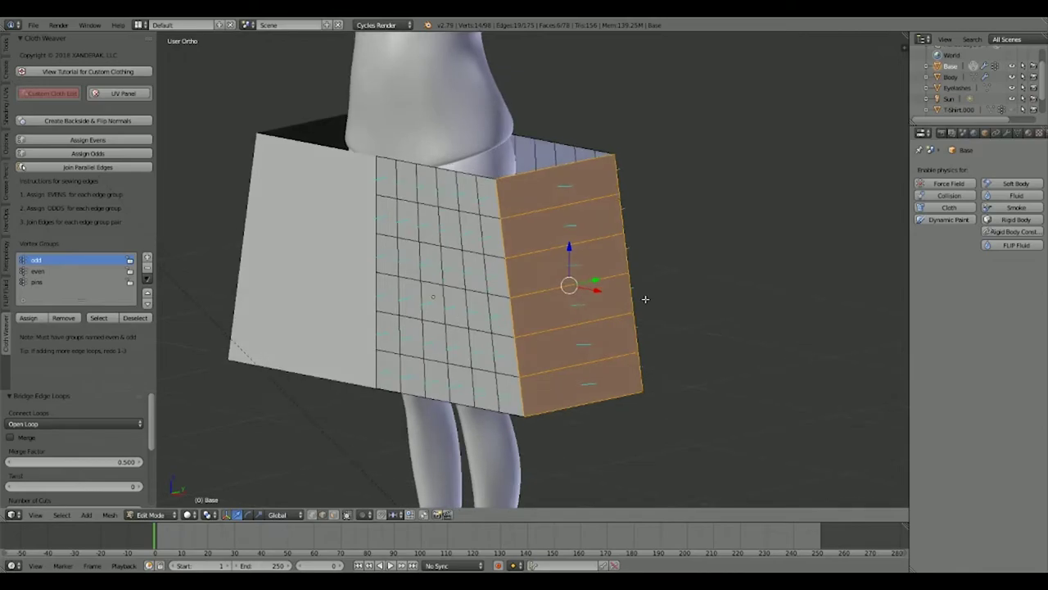
key(x)
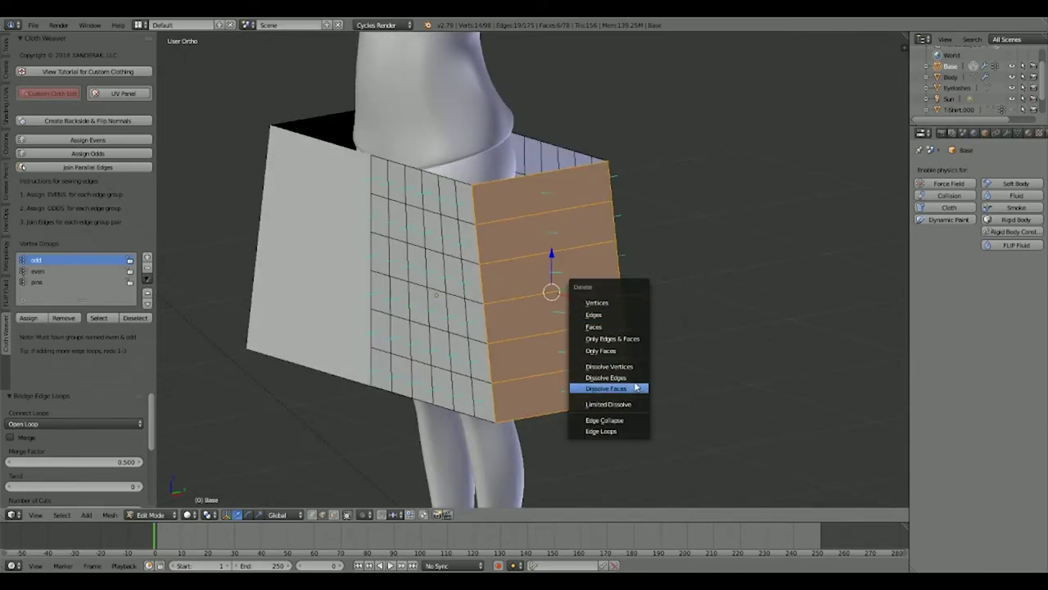
click(627, 352)
- Assign the top edges of the front and back panels to the pins vertex group
middle_drag(627, 352, 604, 304)
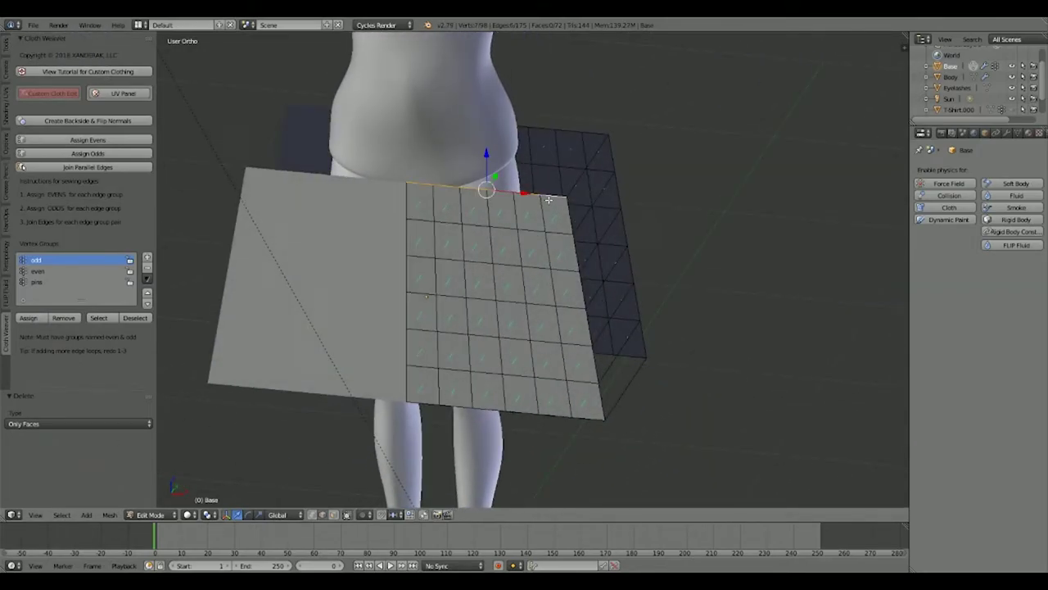
mouse_move(567, 126)
middle_down()
mouse_move(507, 131)
mouse_move(565, 132)
middle_up()
click(51, 281)
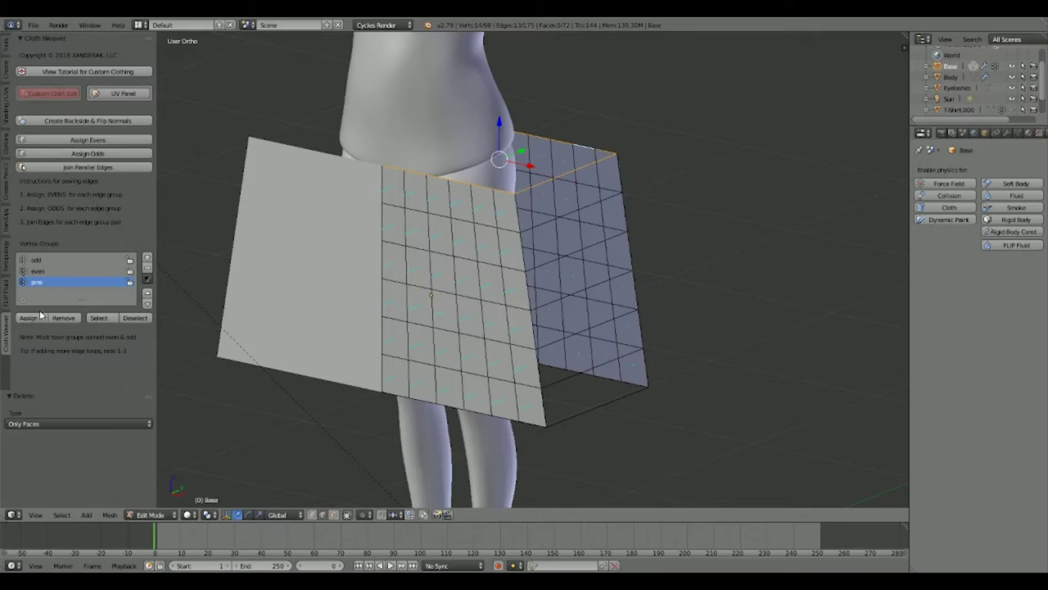
- Assign the first, third, fifth and seventh side sewing edges from the top to the odd vertex group
middle_drag(568, 219, 482, 220)
key(a)
alt+right_click(480, 195)
alt+shift+right_click(471, 272)
alt+shift+right_click(464, 351)
alt+shift+right_click(462, 430)
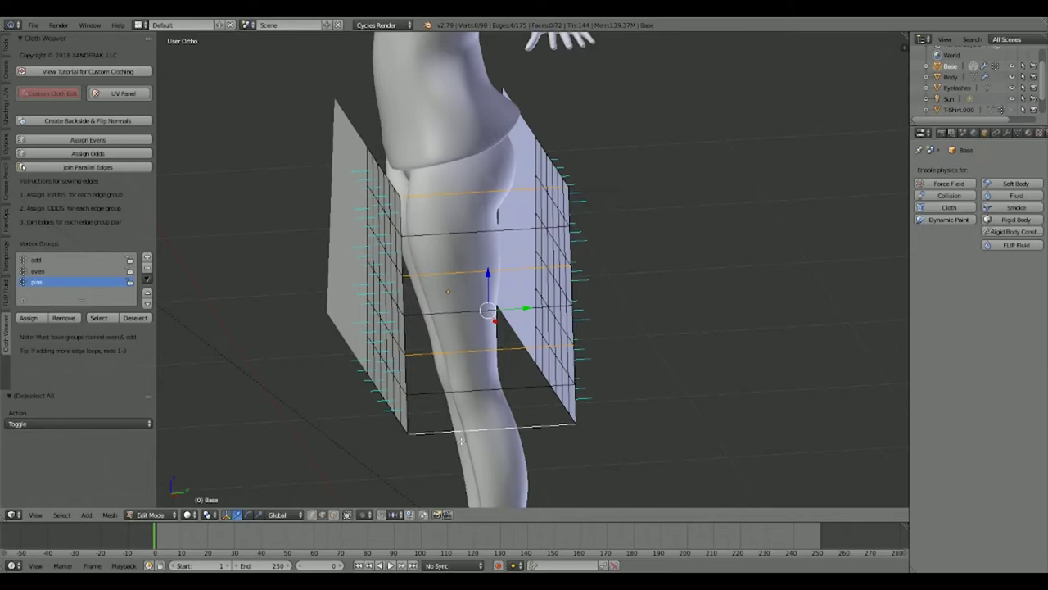
middle_drag(461, 441, 479, 171)
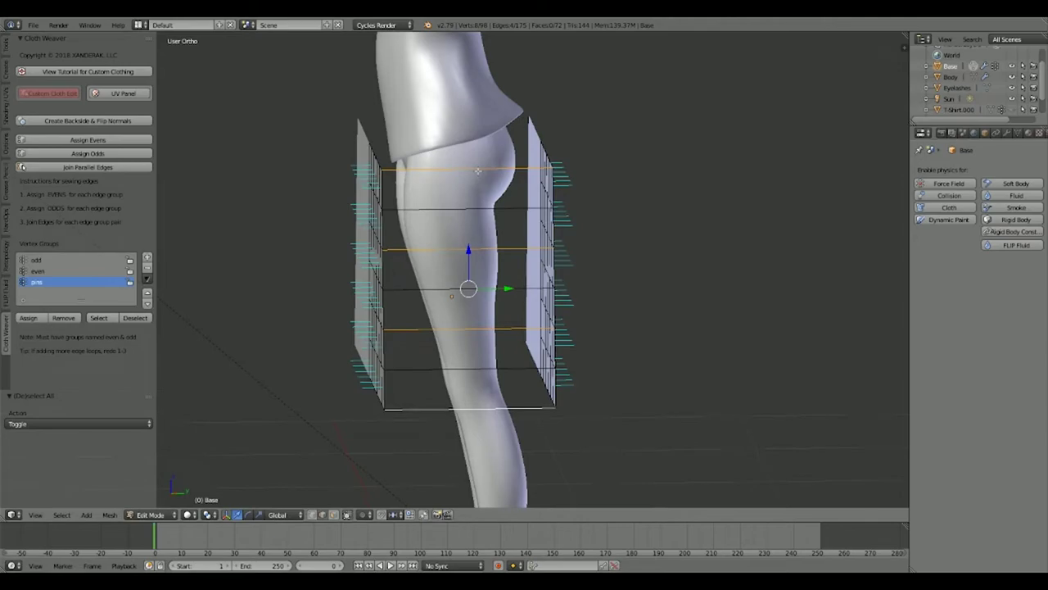
click(37, 259)
click(28, 318)
- Assign the second, fourth and sixth side sewing edges to the even vertex group and return to Object Mode
right_click(420, 209)
shift+right_click(416, 289)
shift+right_click(422, 368)
click(53, 271)
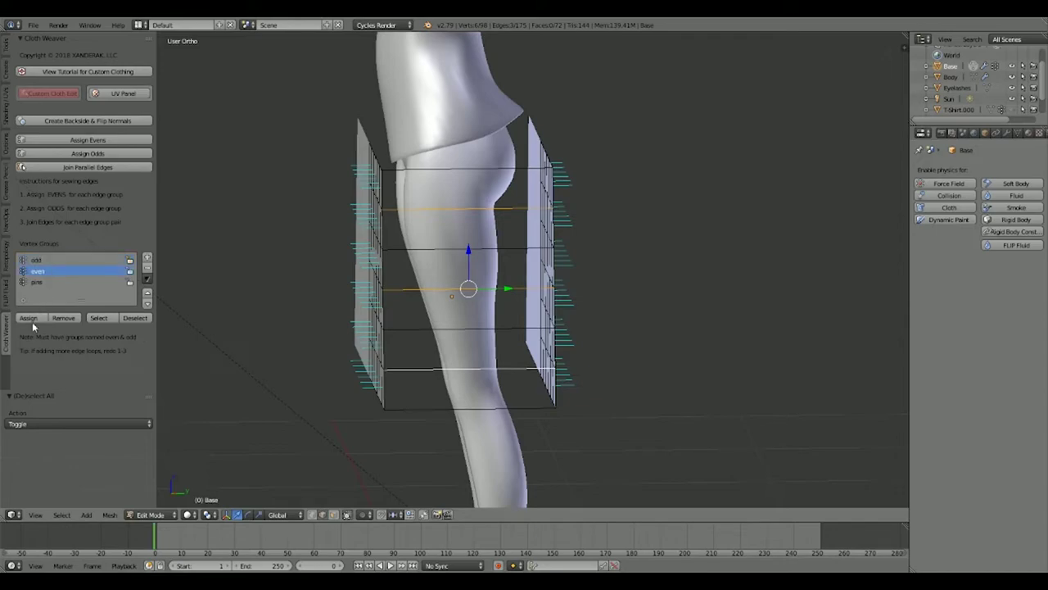
click(28, 317)
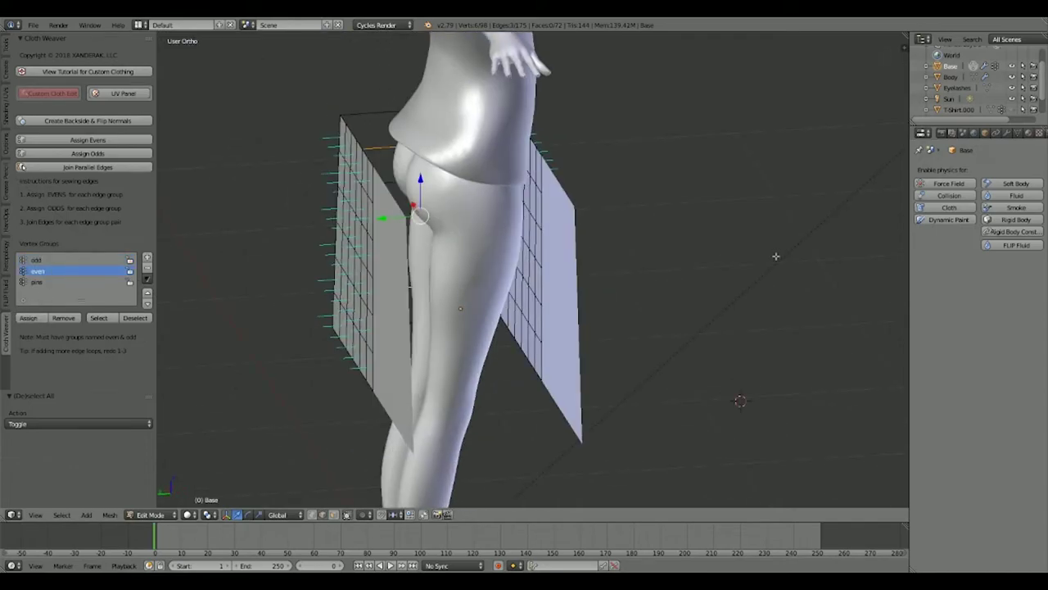
key(Tab)
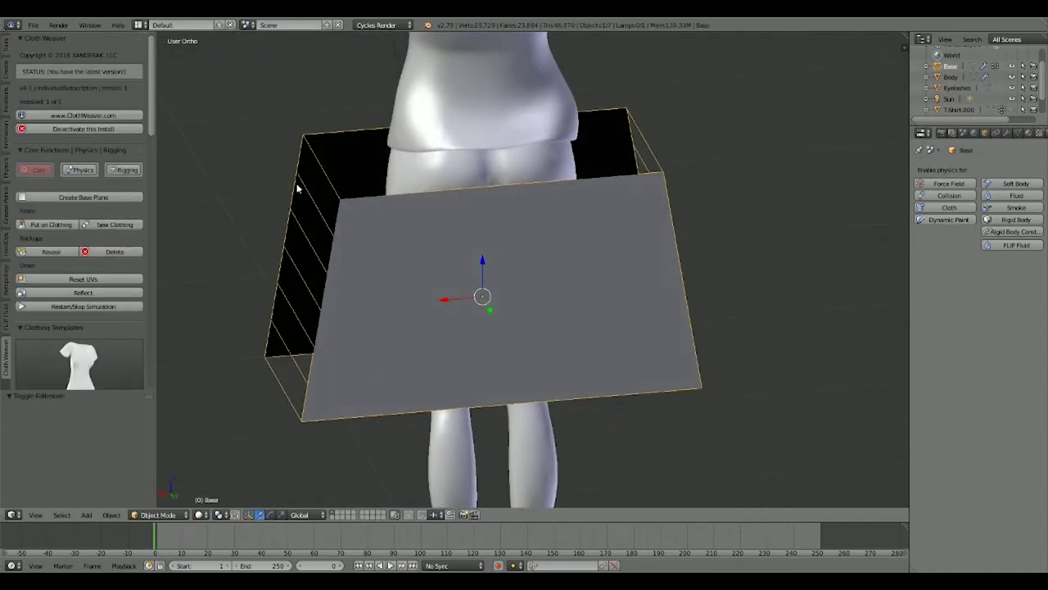
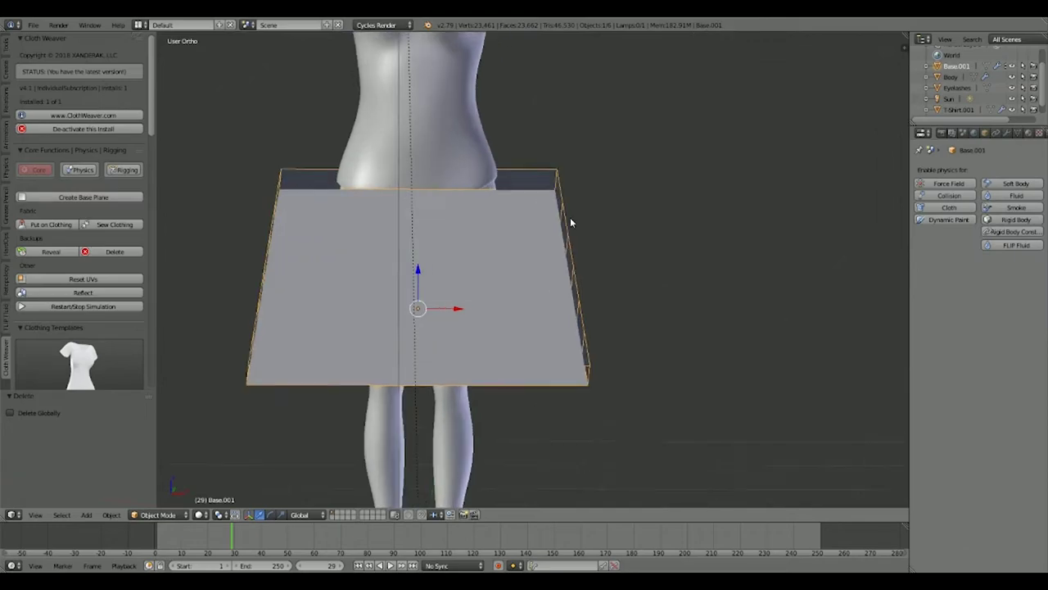
- Narrow the unsewn skirt panels by scaling them to 0.741 along X
key(s)
key(x)
click(519, 252)
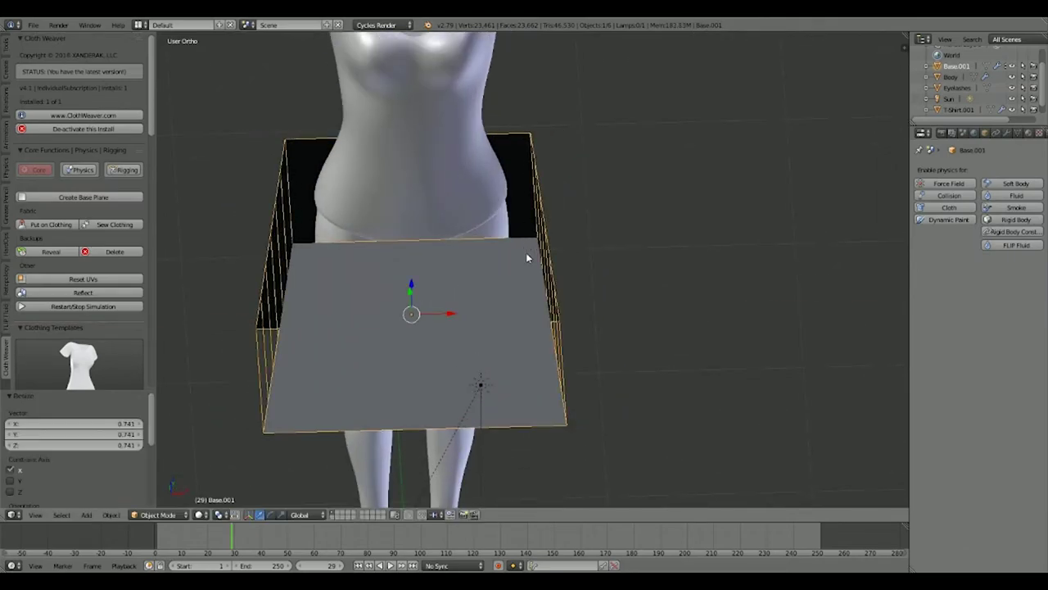
middle_drag(525, 252, 505, 244)
- Put the skirt on the body with Cloth Weaver, stop the simulation and return the timeline to frame 0
click(51, 224)
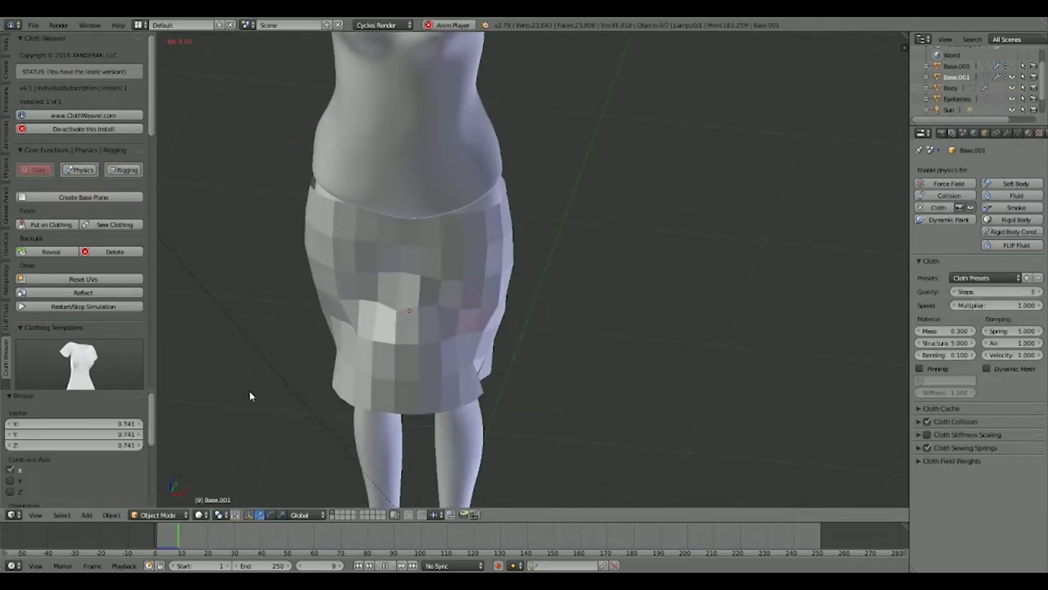
click(386, 565)
middle_drag(548, 286, 369, 223)
right_click(451, 273)
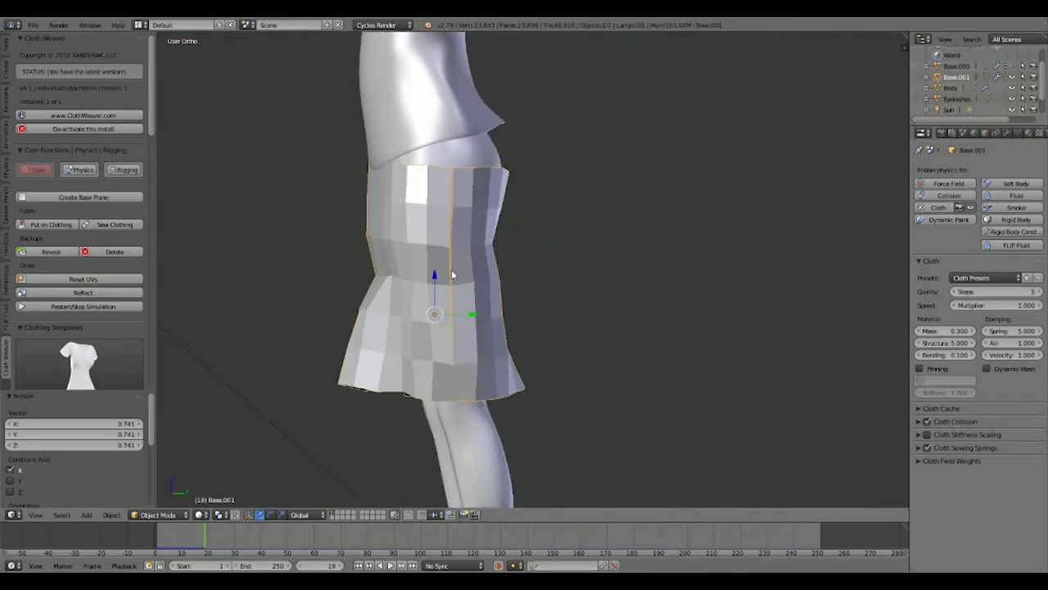
click(149, 545)
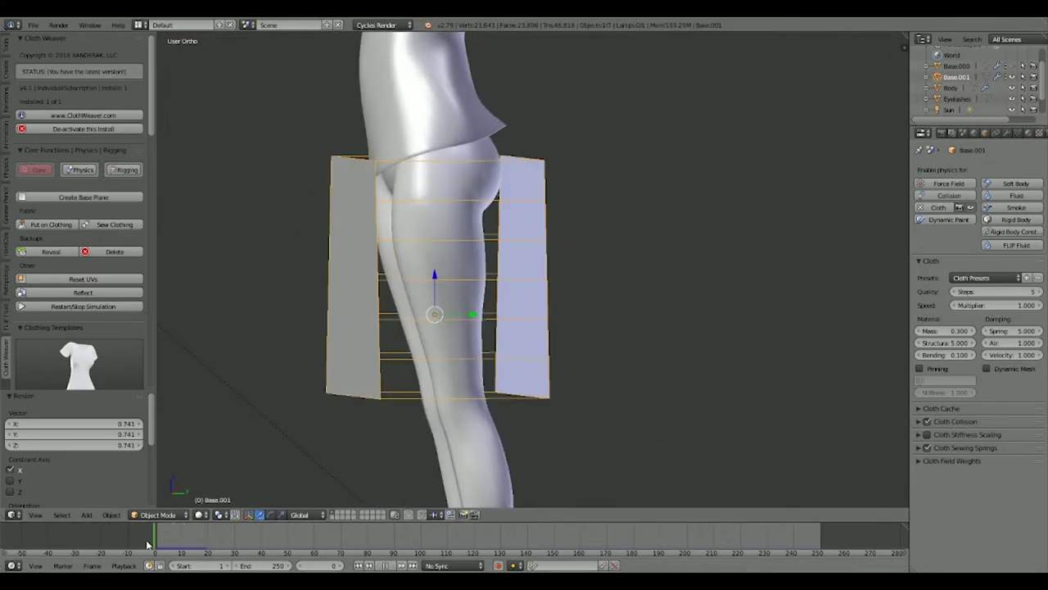
- Raise the unsewn skirt panels 0.133 along Z
middle_drag(492, 291, 440, 296)
key(g)
key(z)
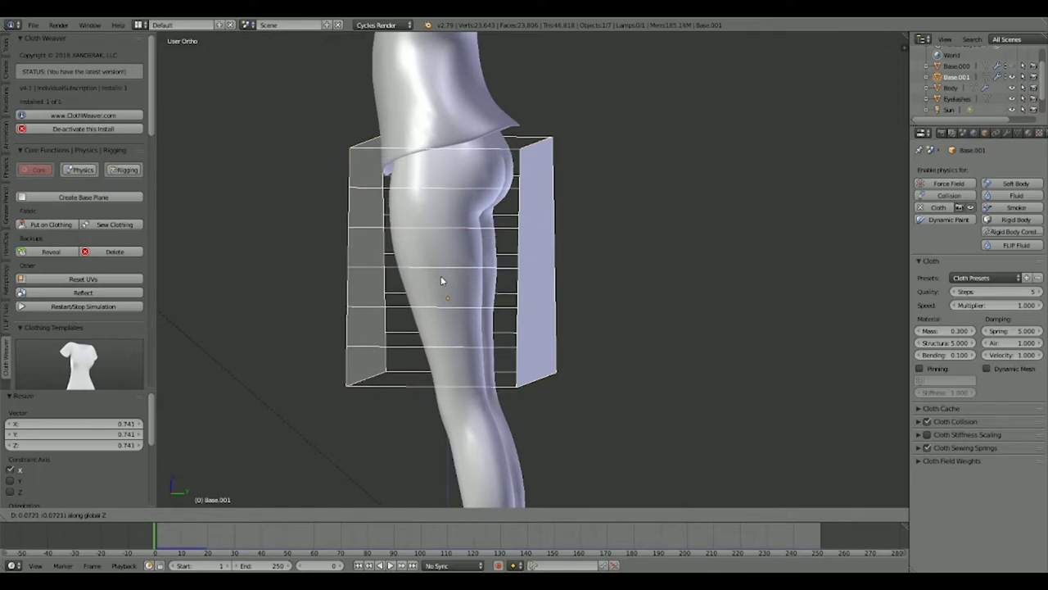
click(448, 271)
- Fine-tune the skirt panels' height along Z, finishing with a 0.054 upward move
middle_drag(475, 383, 498, 393)
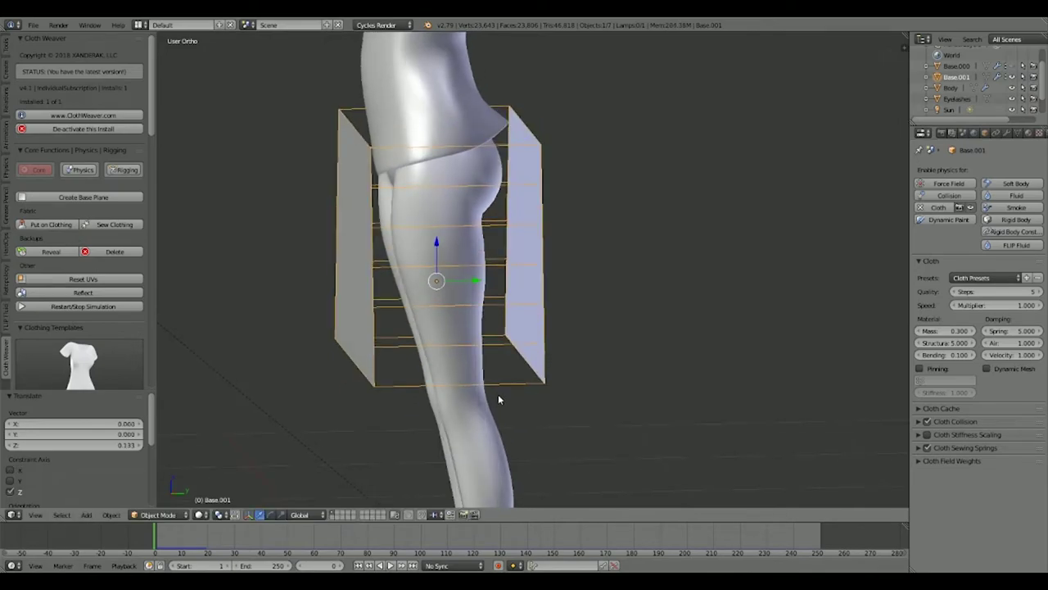
key(g)
key(z)
click(501, 389)
key(g)
key(z)
click(486, 368)
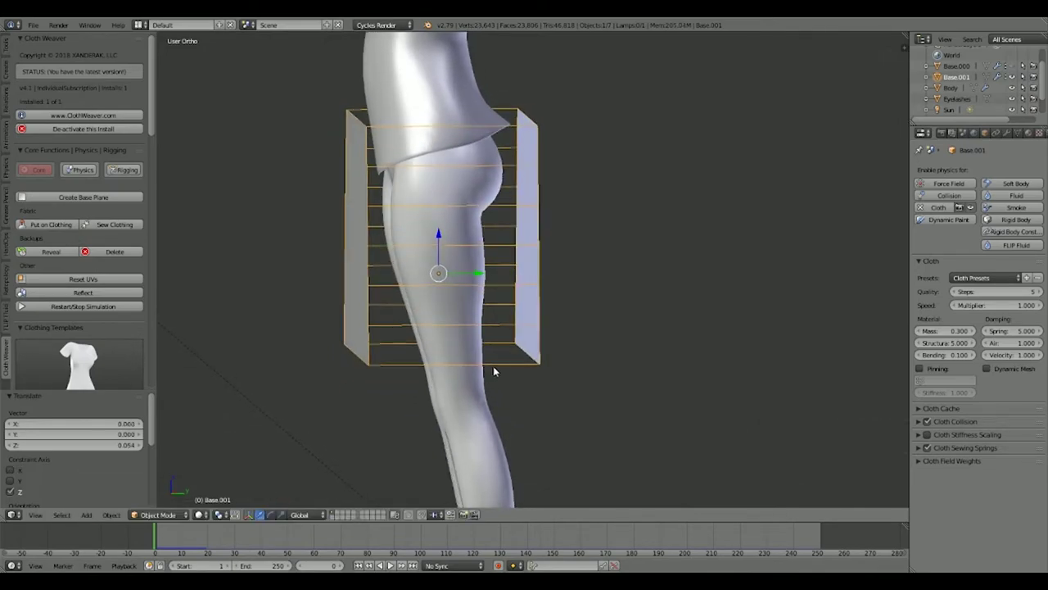
- Put the raised skirt on the body again, pause the simulation and set the timeline to frame 8
click(38, 226)
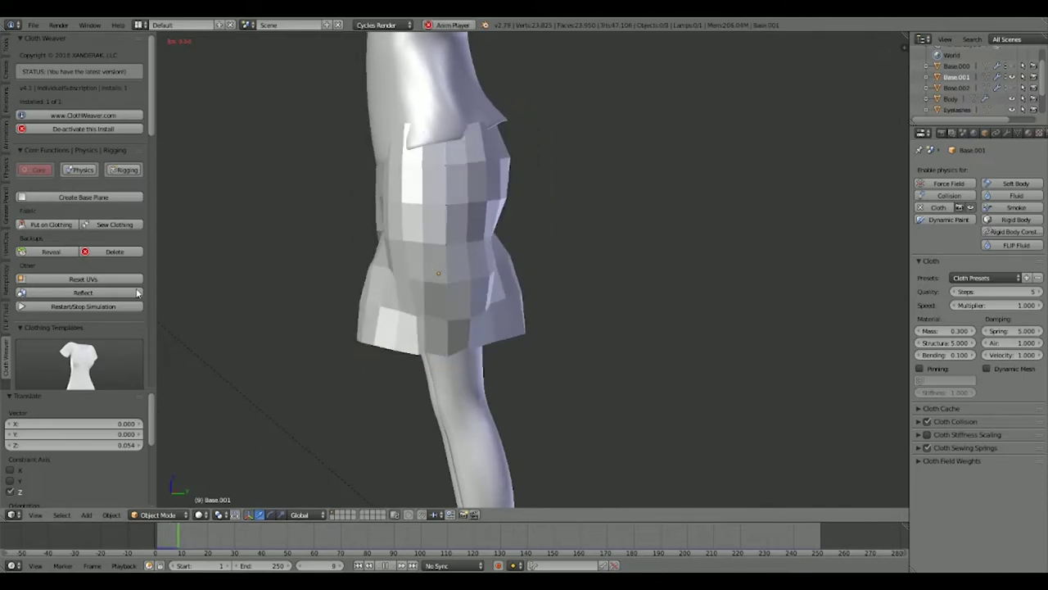
click(384, 566)
drag(208, 538, 176, 540)
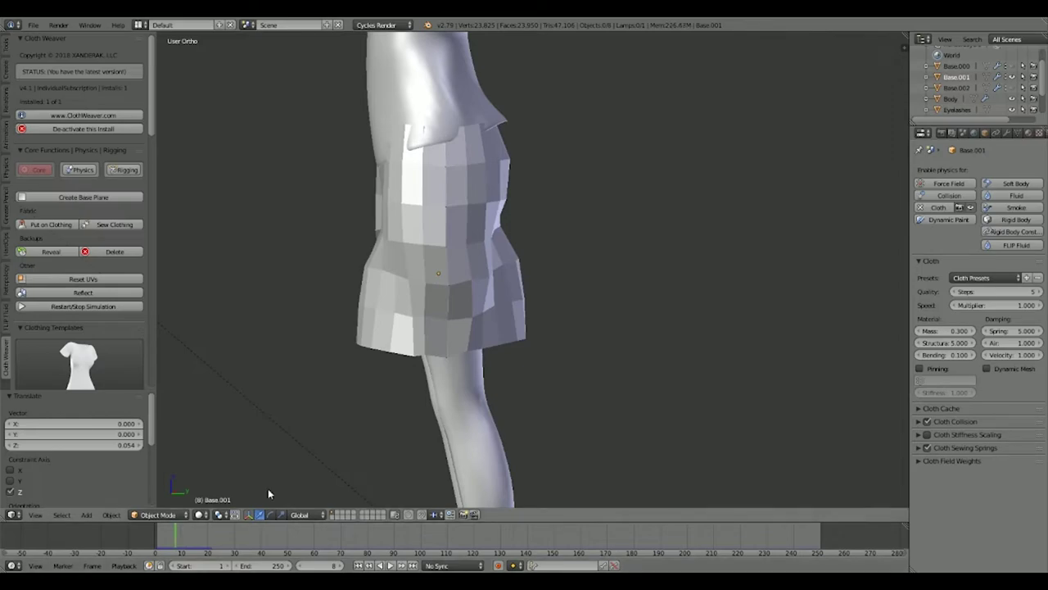
middle_drag(527, 326, 442, 335)
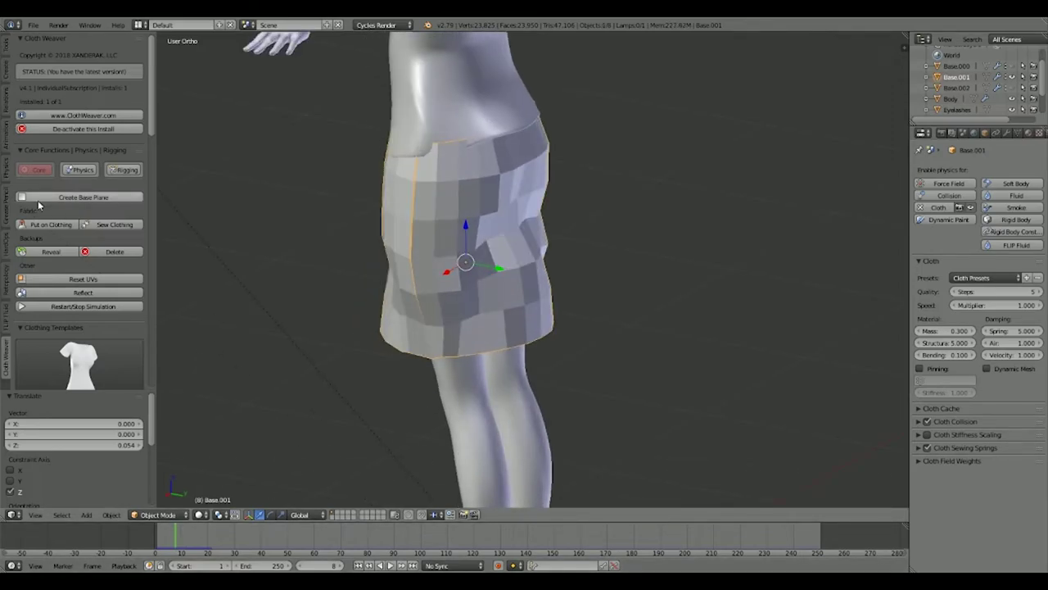
- Sew the skirt with Cloth Weaver and stop the resulting simulation at frame 41
click(97, 223)
middle_drag(382, 234, 517, 208)
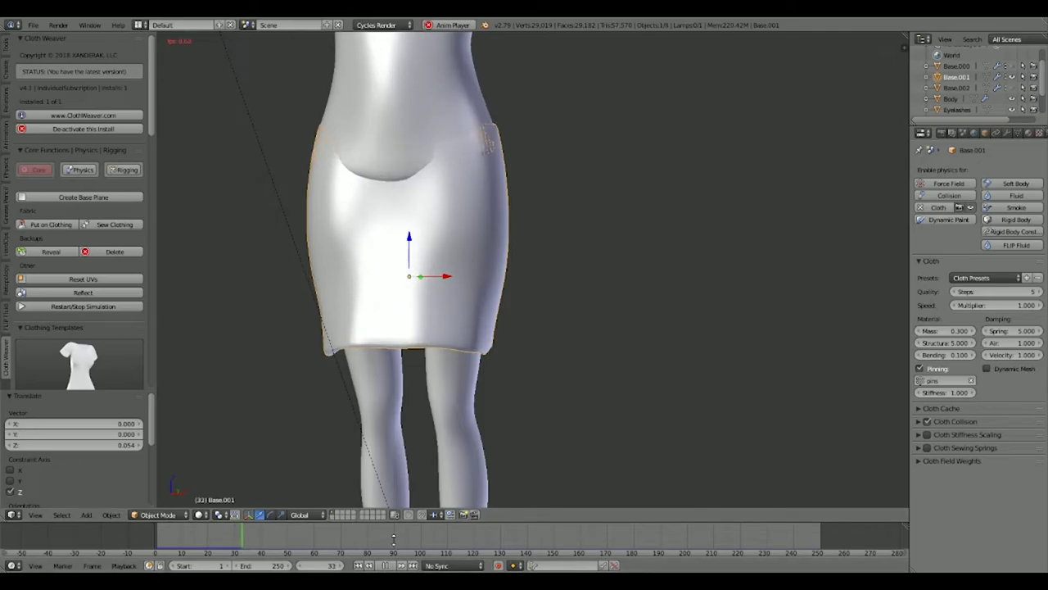
click(387, 565)
- Inspect the sewn skirt up close in rendered shading and return to solid shading
mouse_move(360, 240)
middle_down()
mouse_move(475, 208)
mouse_move(431, 156)
mouse_move(453, 217)
middle_up()
key(shift+z)
scroll(428, 154, up, 4)
scroll(453, 216, down, 4)
key(shift+z)
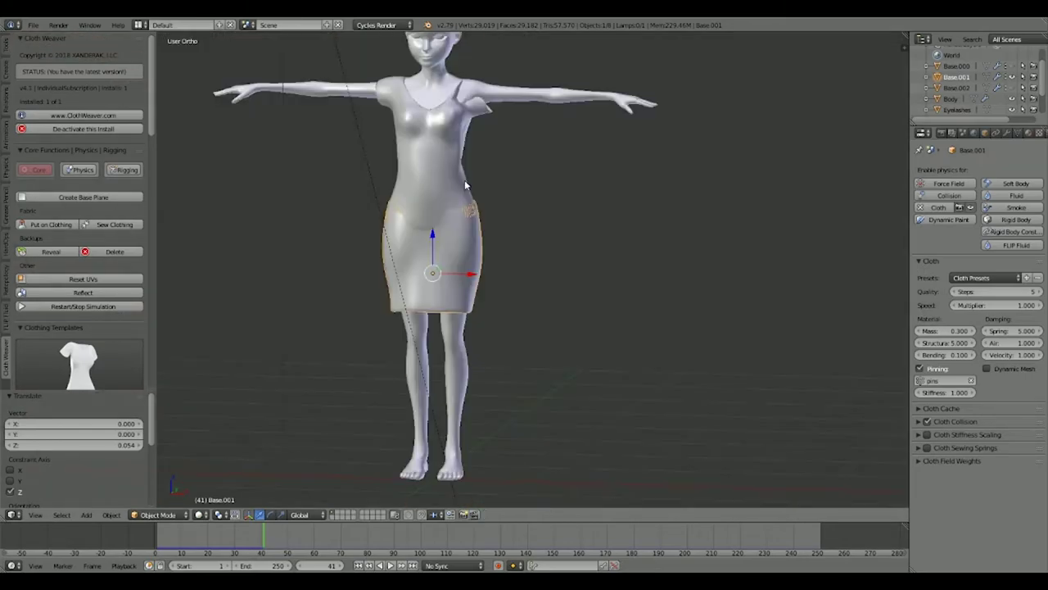
- Select the T-shirt and hide it
mouse_move(465, 179)
middle_down()
mouse_move(390, 163)
mouse_move(478, 164)
middle_up()
right_click(413, 171)
scroll(393, 163, up, 2)
key(h)
- Examine the sewn skirt's mesh and waistline from several sides in Edit Mode, and return to Object Mode
scroll(475, 253, down, 4)
middle_drag(475, 253, 448, 161)
scroll(515, 264, up, 5)
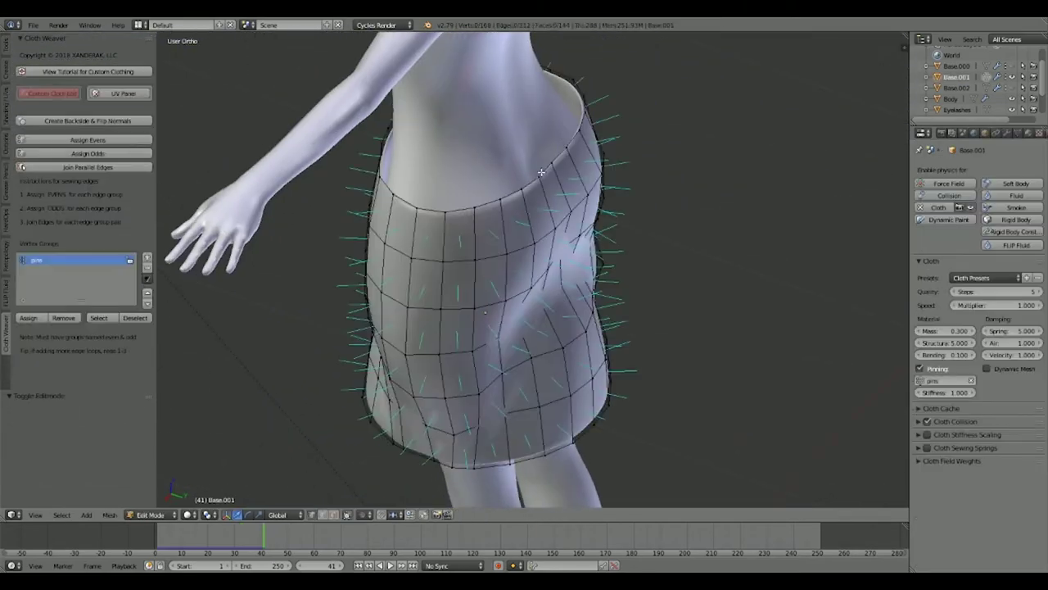
middle_drag(385, 246, 448, 235)
scroll(447, 235, down, 4)
middle_drag(505, 304, 444, 328)
key(Tab)
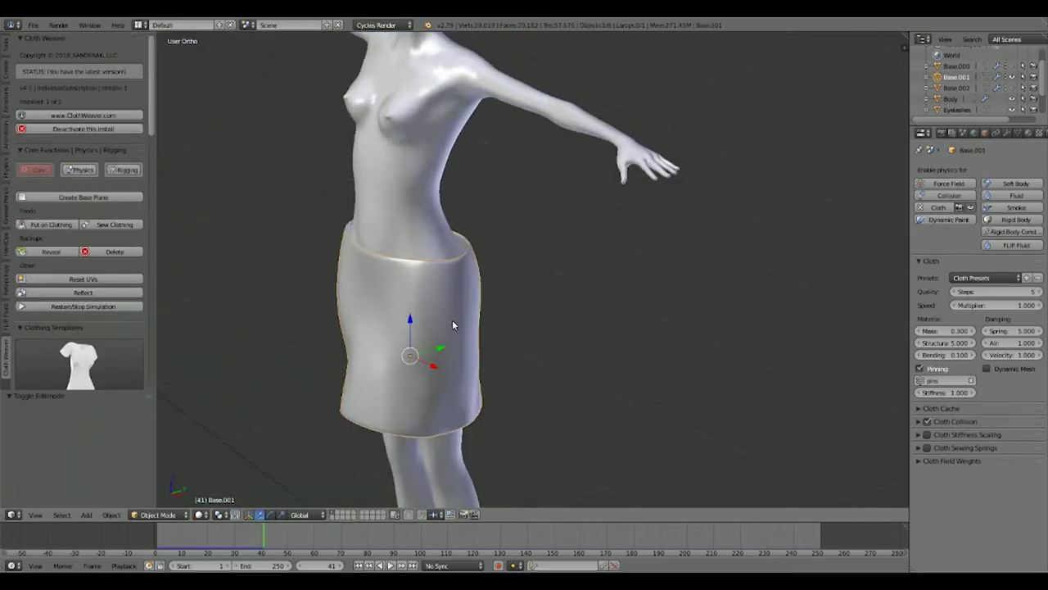
- Delete the sewn skirt and reveal all hidden objects
key(x)
click(464, 312)
key(alt+h)
- Enter Edit Mode on the unsewn backup Base.000 and add a loop cut across the top row of both panels
scroll(468, 310, up, 5)
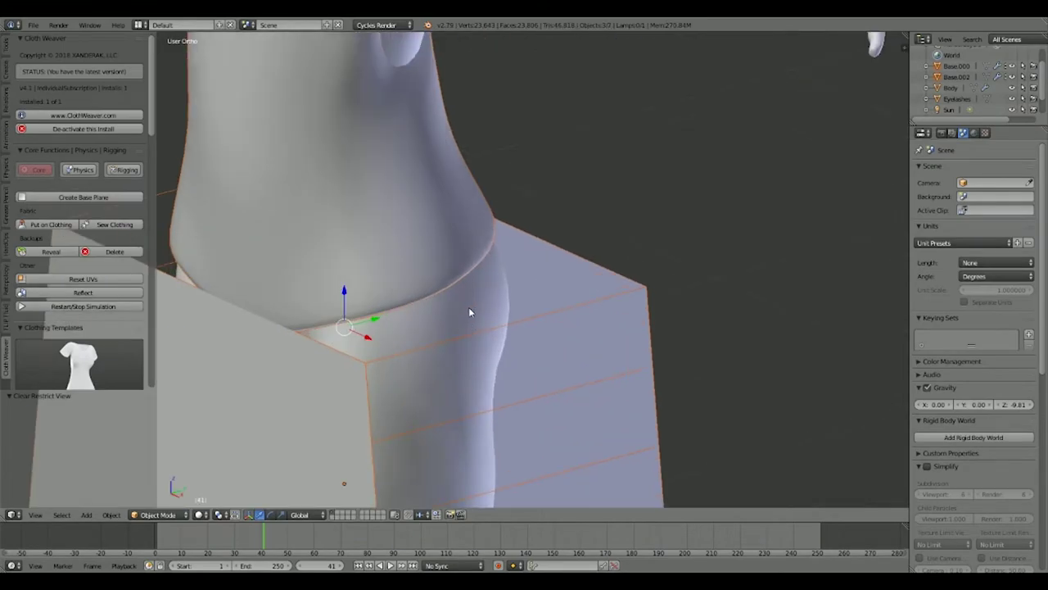
scroll(468, 309, down, 3)
key(a)
right_click(541, 283)
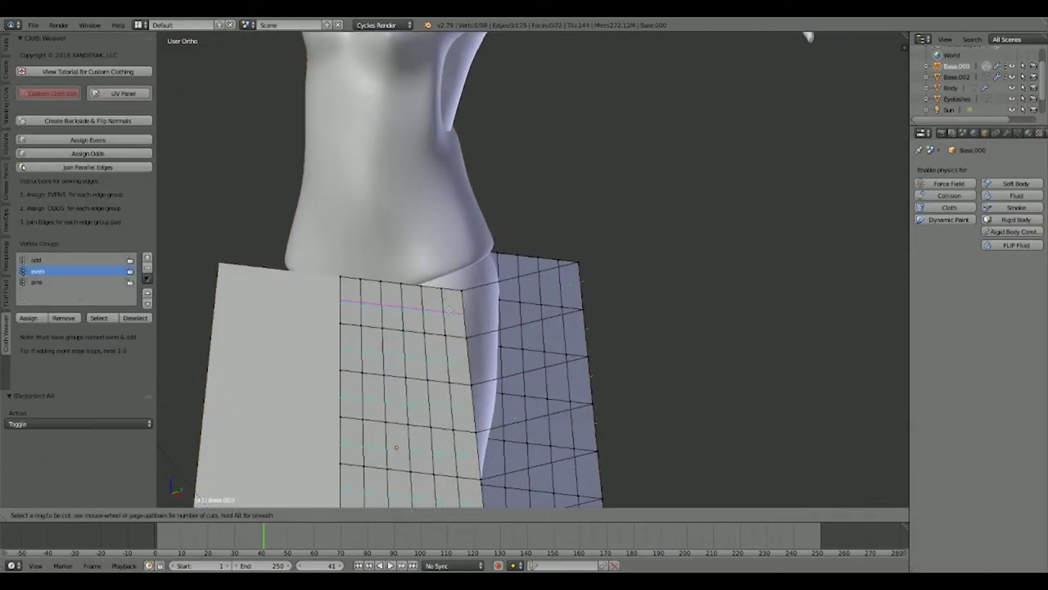
key(ctrl+r)
click(578, 283)
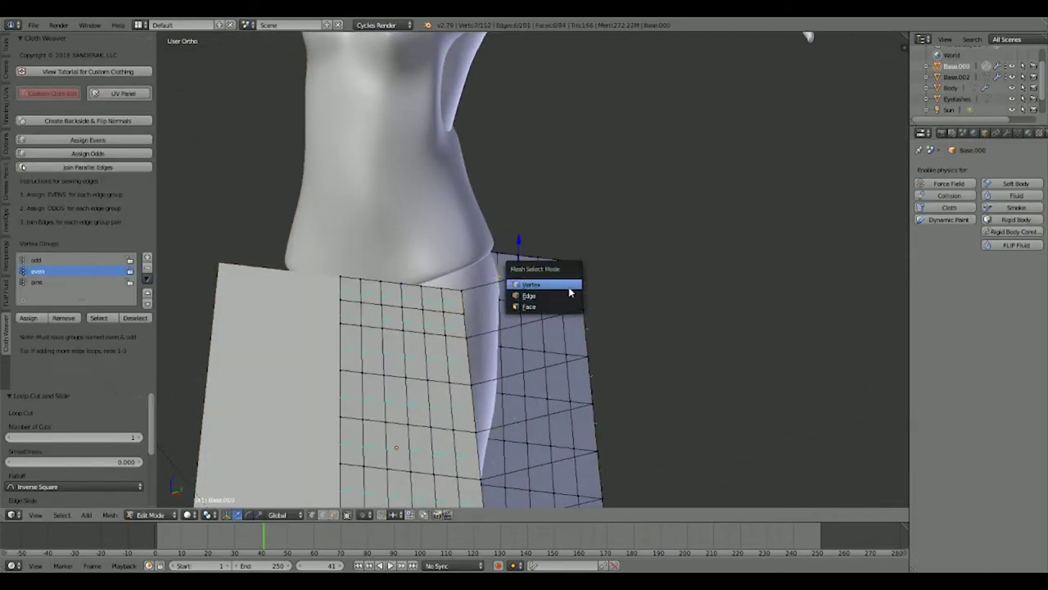
- Switch to vertex selection and connect the added loop's side vertices on the front and back panels with a sewing edge
click(570, 293)
right_click(580, 285)
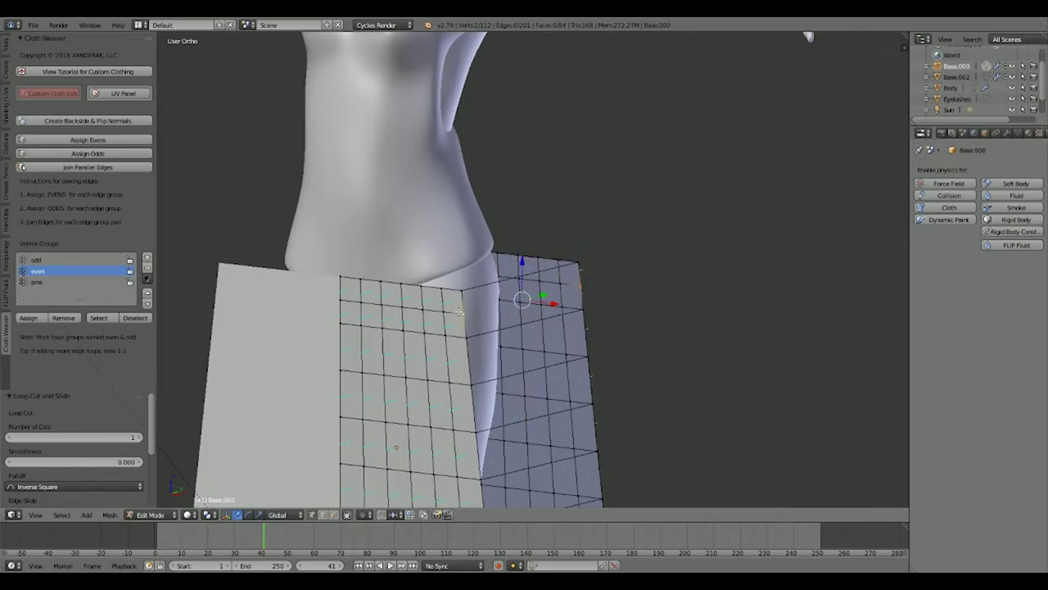
key(f)
key(a)
- Switch to edge selection and check which sewing edges belong to the odd and even vertex groups
middle_drag(565, 309, 524, 322)
shift+middle_drag(525, 322, 451, 266)
key(ctrl+Tab)
click(516, 235)
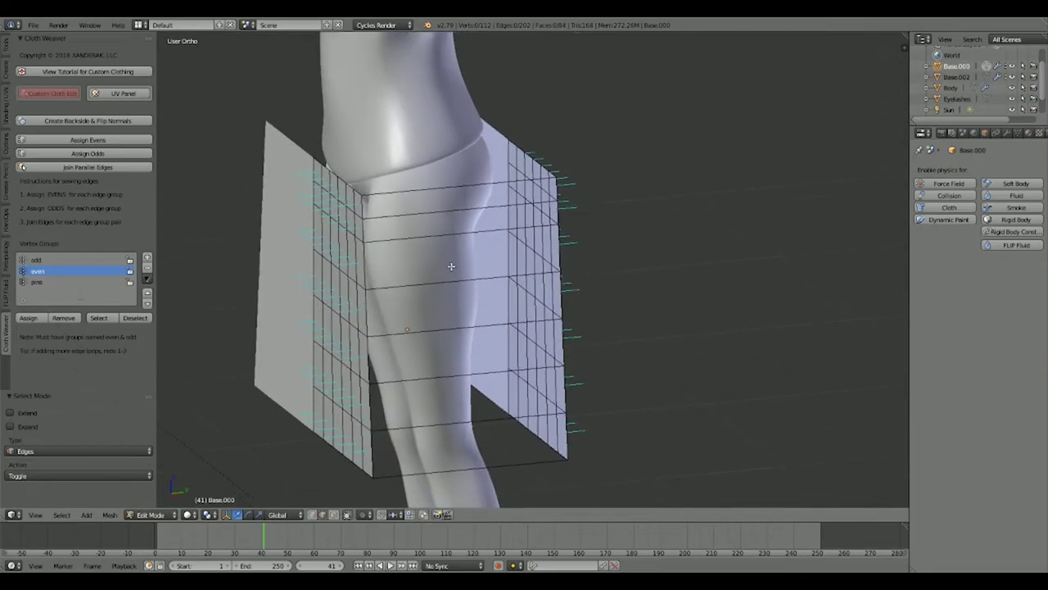
click(99, 318)
key(a)
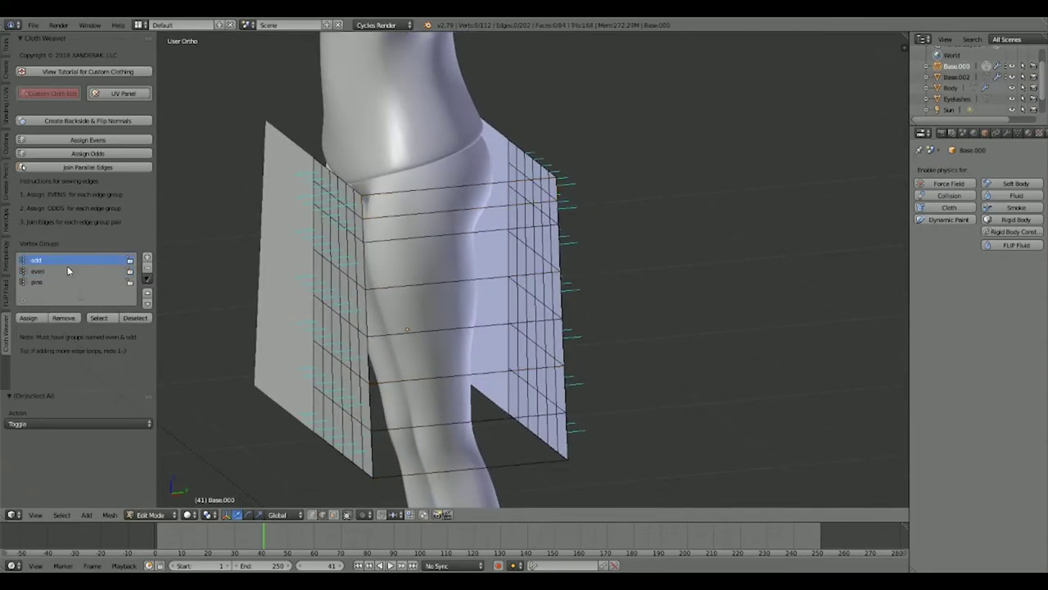
click(68, 271)
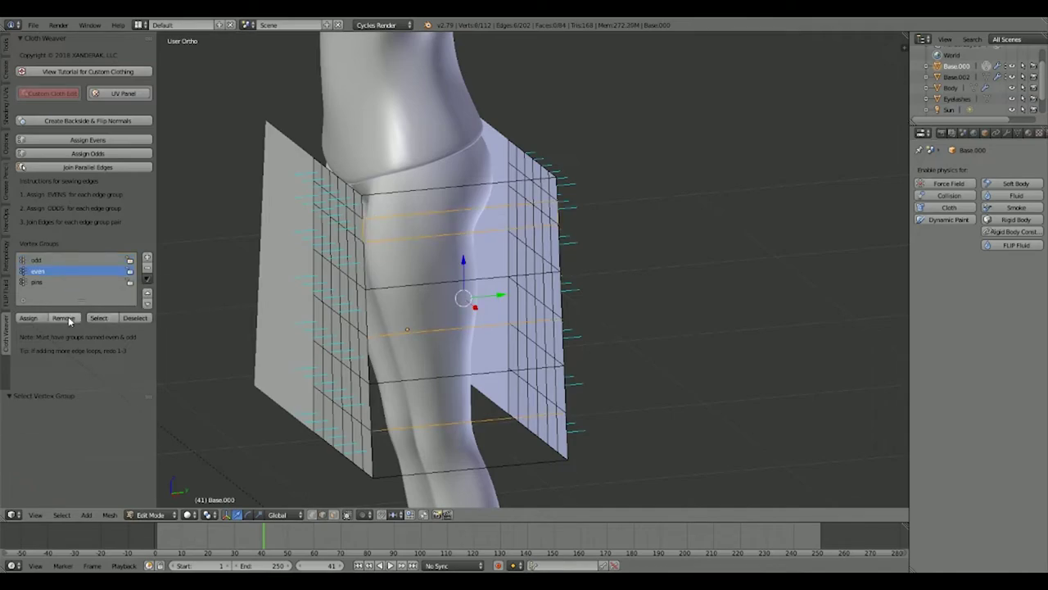
- Assign the side sewing edges alternately to the odd and even vertex groups, starting with odd at the waist
alt+shift+right_click(423, 331)
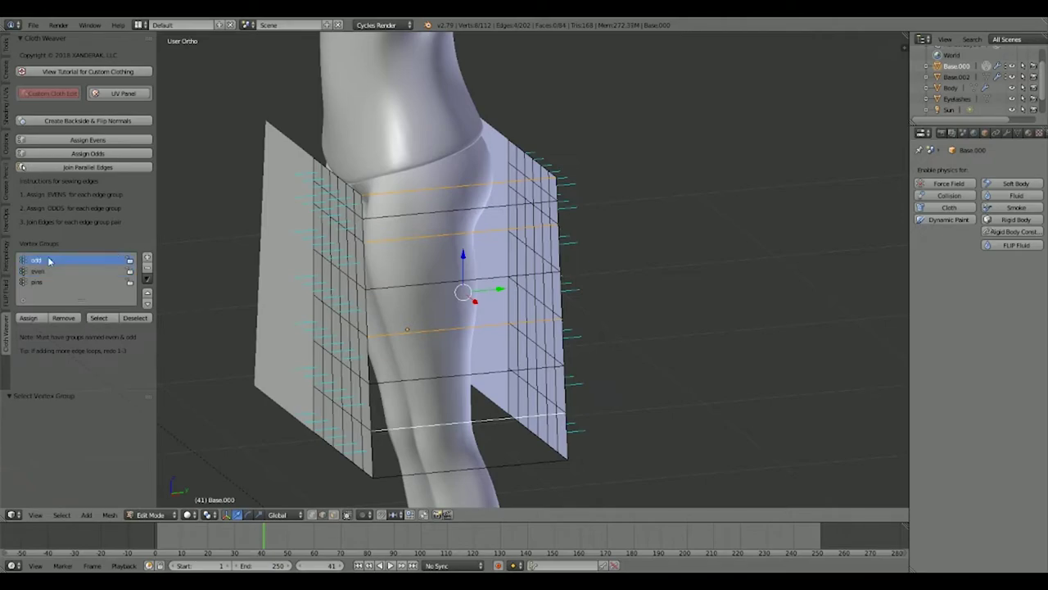
click(32, 320)
alt+shift+right_click(442, 284)
alt+shift+right_click(426, 375)
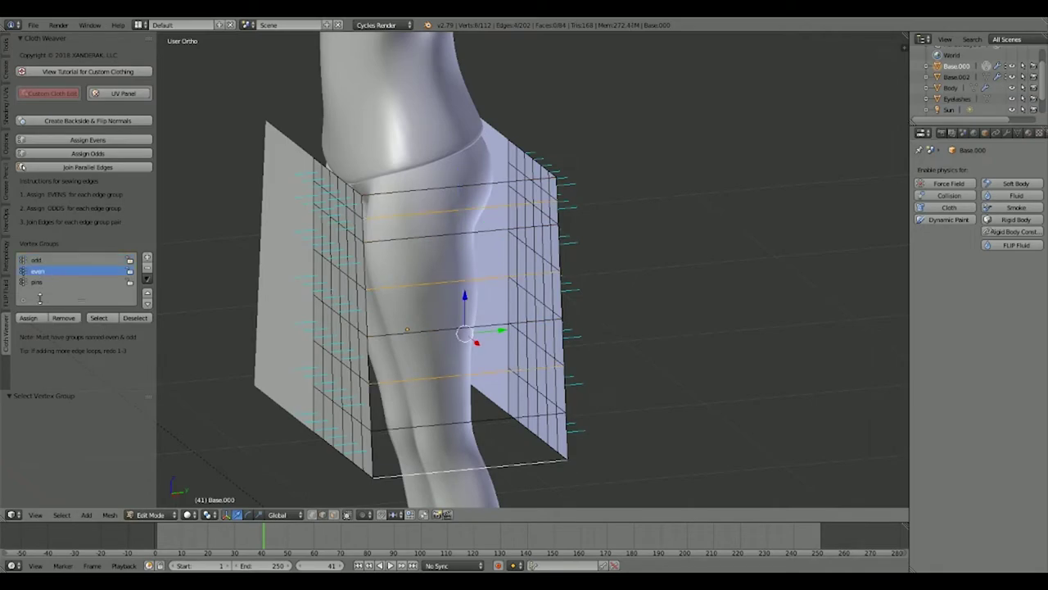
- Return to Object Mode, put the skirt on the body with the cloth simulation, and set the timeline to frame 8
key(Tab)
click(59, 226)
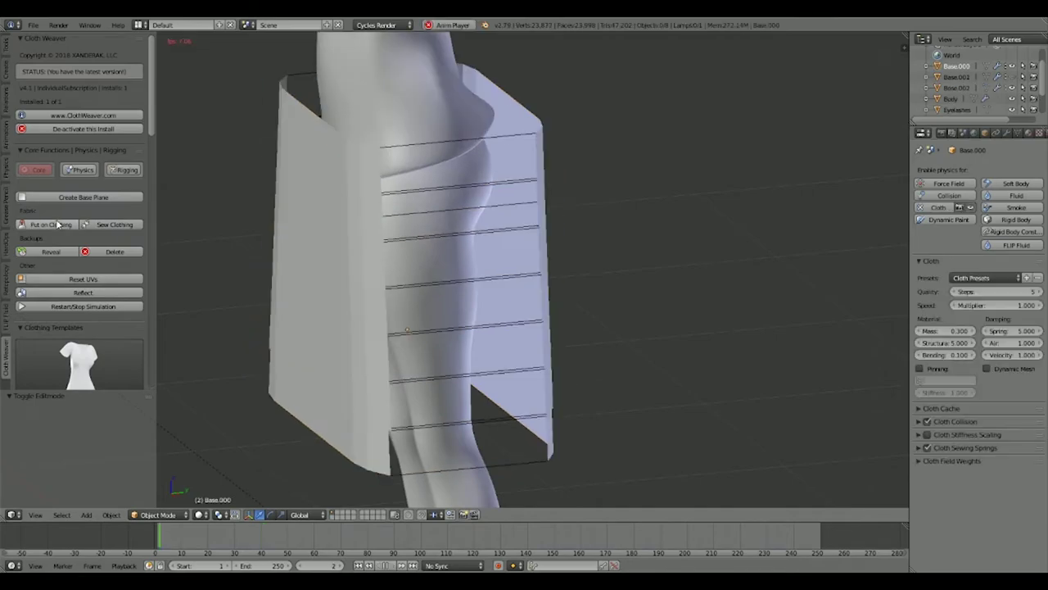
click(388, 565)
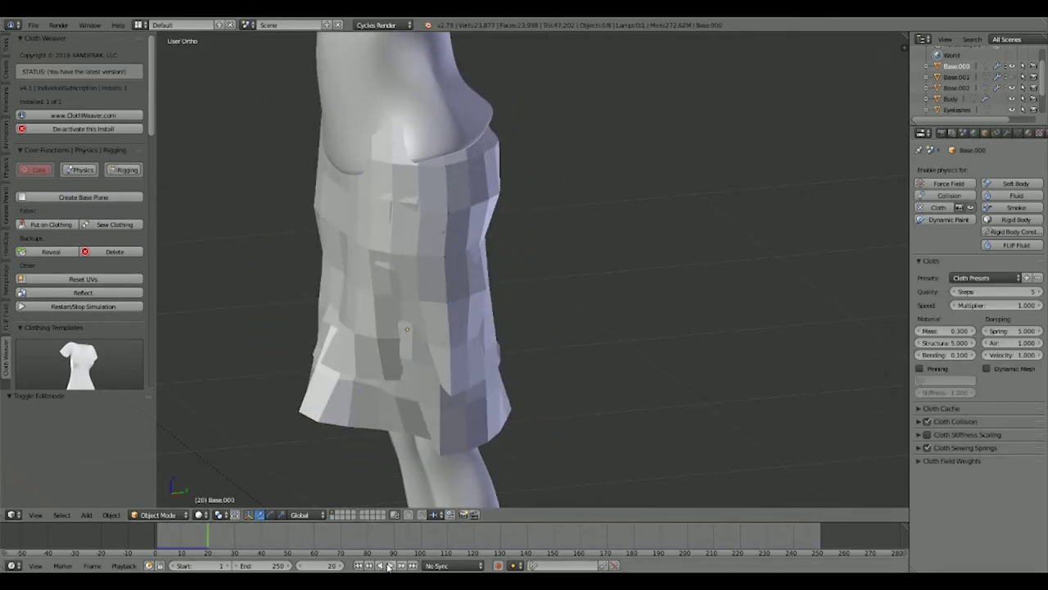
drag(206, 544, 174, 549)
right_click(479, 440)
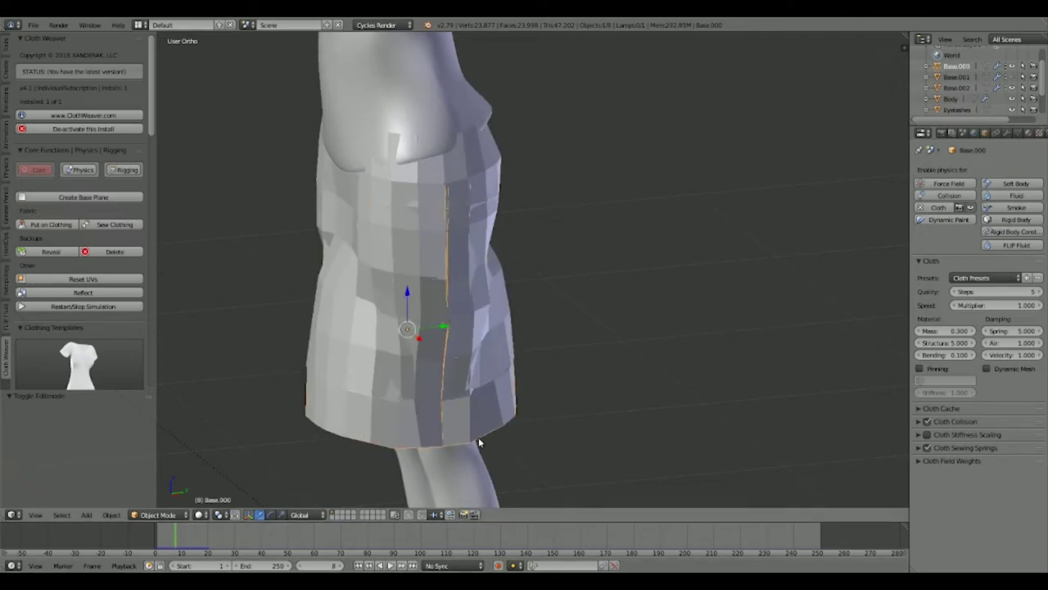
middle_drag(479, 442, 142, 194)
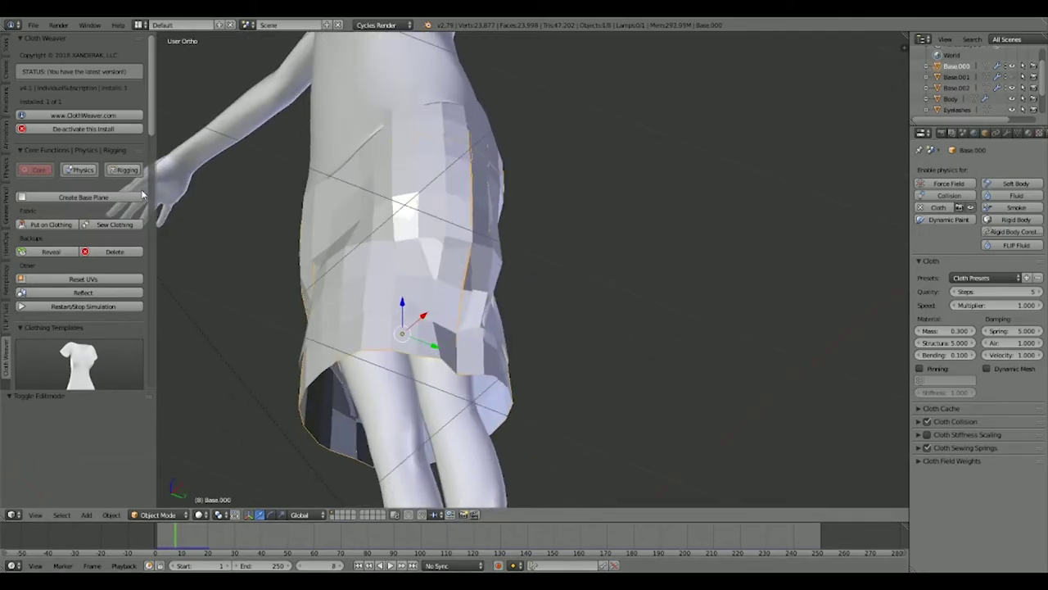
- Try sewing the fitted skirt, stop its simulation, and undo the sewing
click(105, 225)
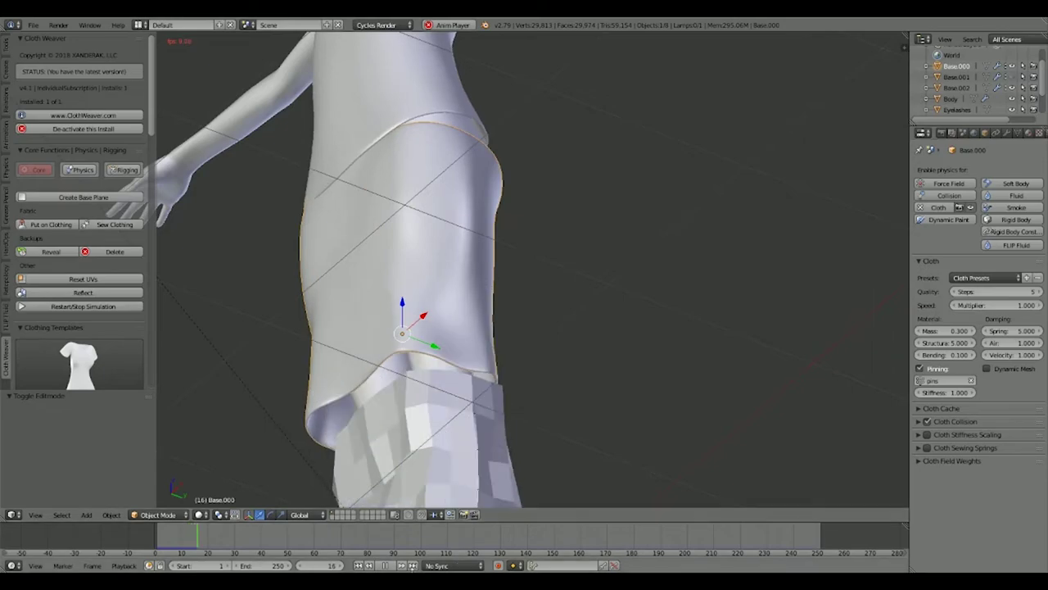
click(385, 565)
scroll(566, 221, down, 3)
middle_drag(567, 221, 435, 311)
scroll(461, 180, up, 1)
shift+middle_drag(469, 347, 498, 300)
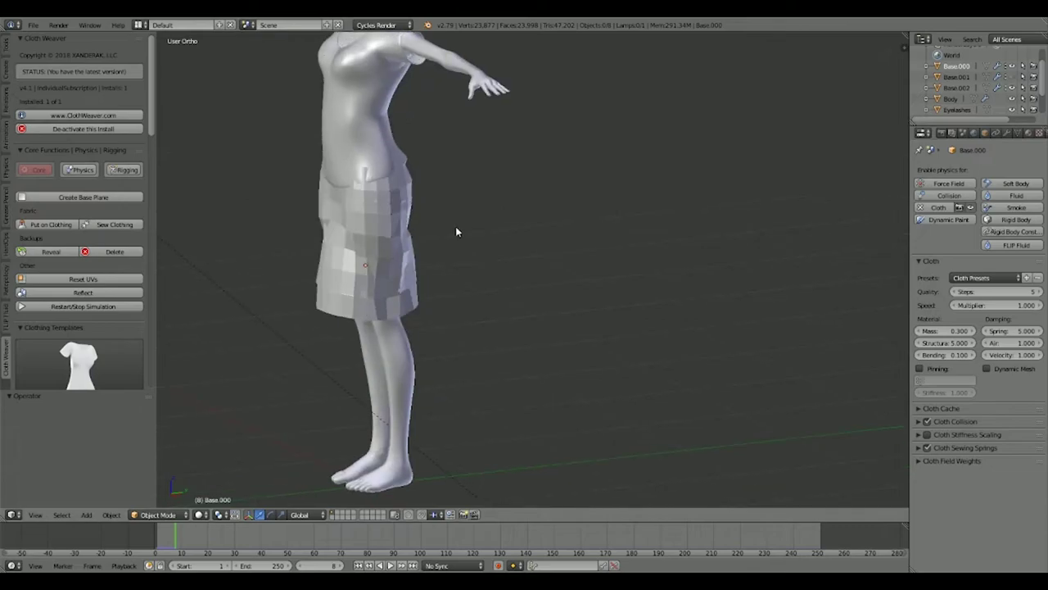
- Delete the leftover backup meshes Base.001 and Base.002
right_click(412, 250)
key(g)
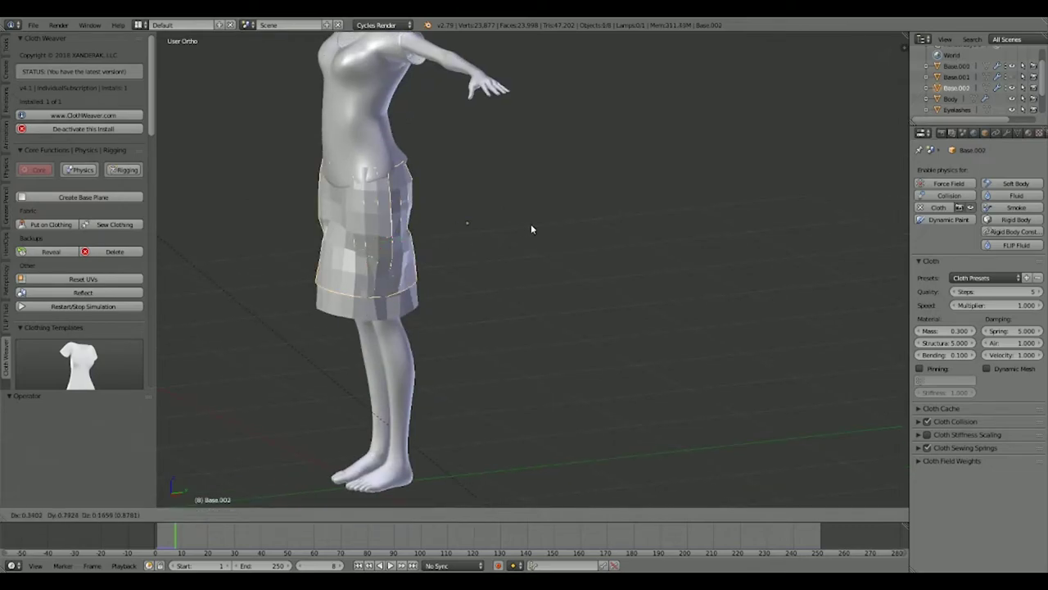
right_click(433, 254)
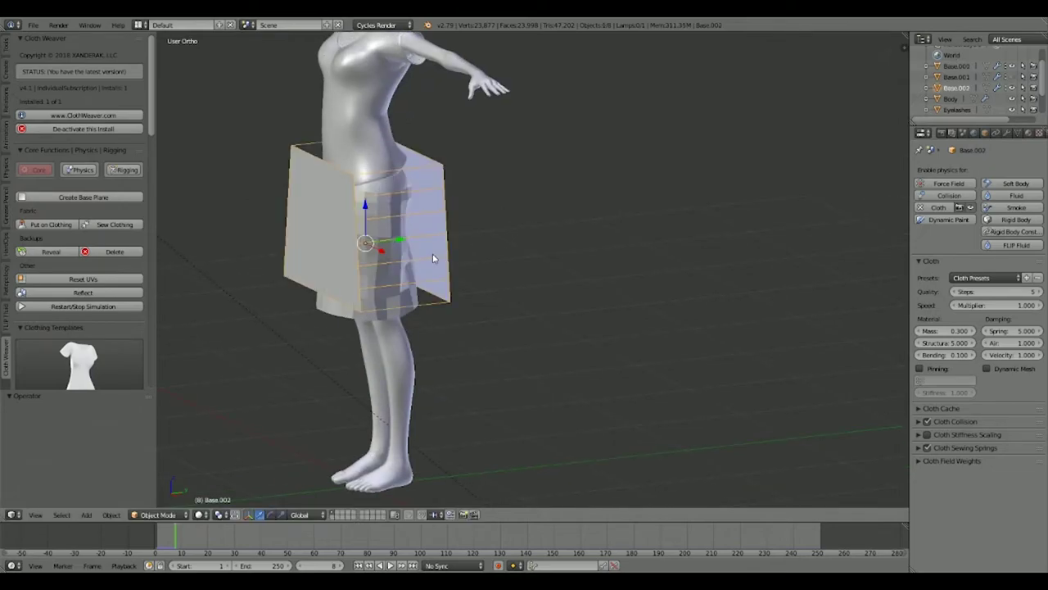
key(Delete)
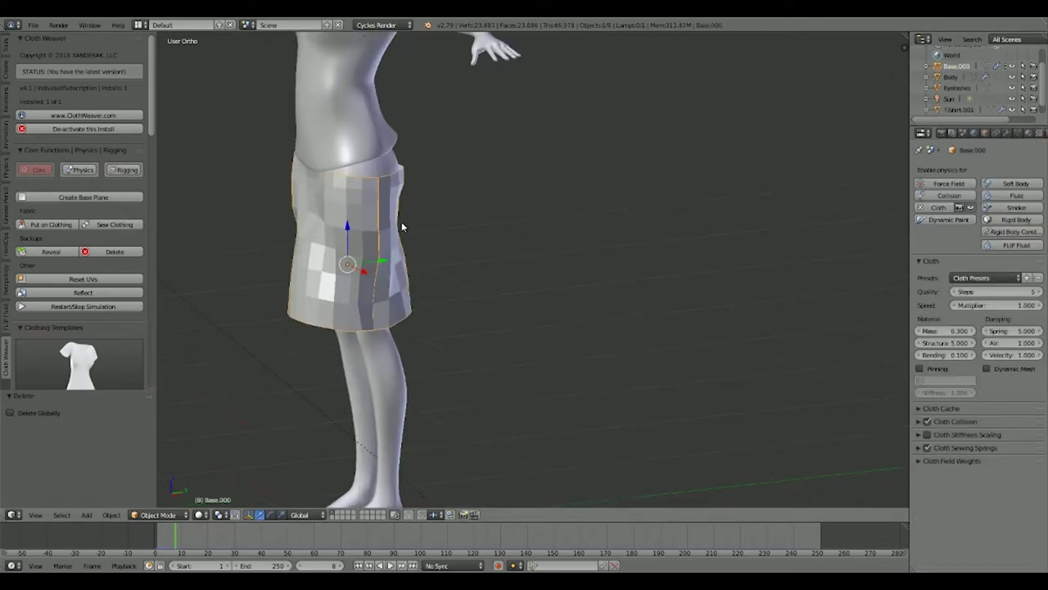
- Rewind the timeline to frame 0 and raise the skirt panels in two moves along Z, the last by 0.048
middle_drag(401, 226, 385, 227)
drag(181, 534, 108, 552)
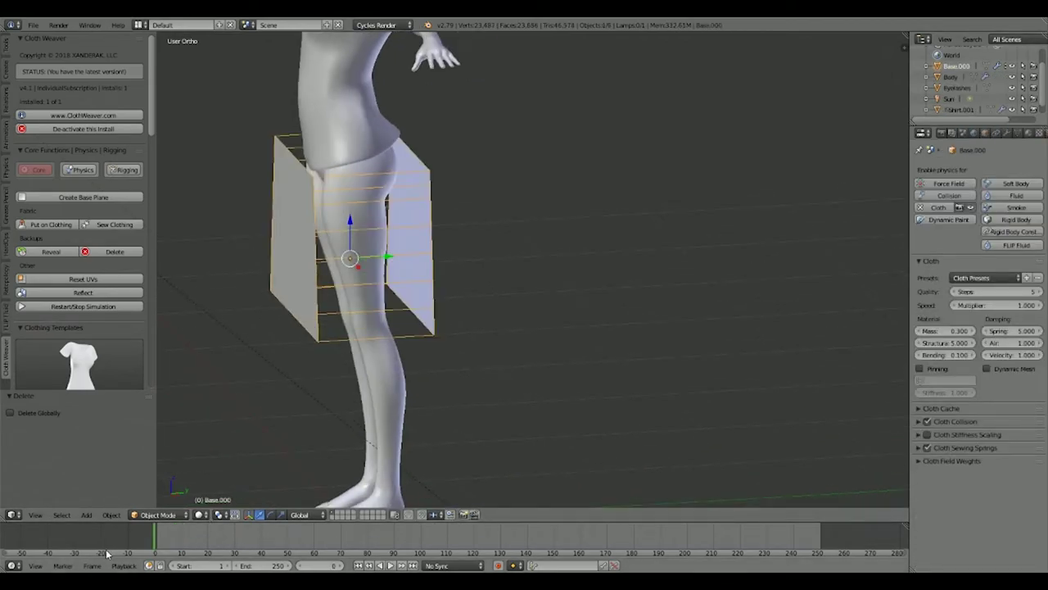
middle_drag(441, 254, 476, 244)
key(a)
right_click(461, 228)
scroll(460, 229, up, 2)
key(g)
key(z)
click(437, 213)
key(g)
key(z)
click(408, 174)
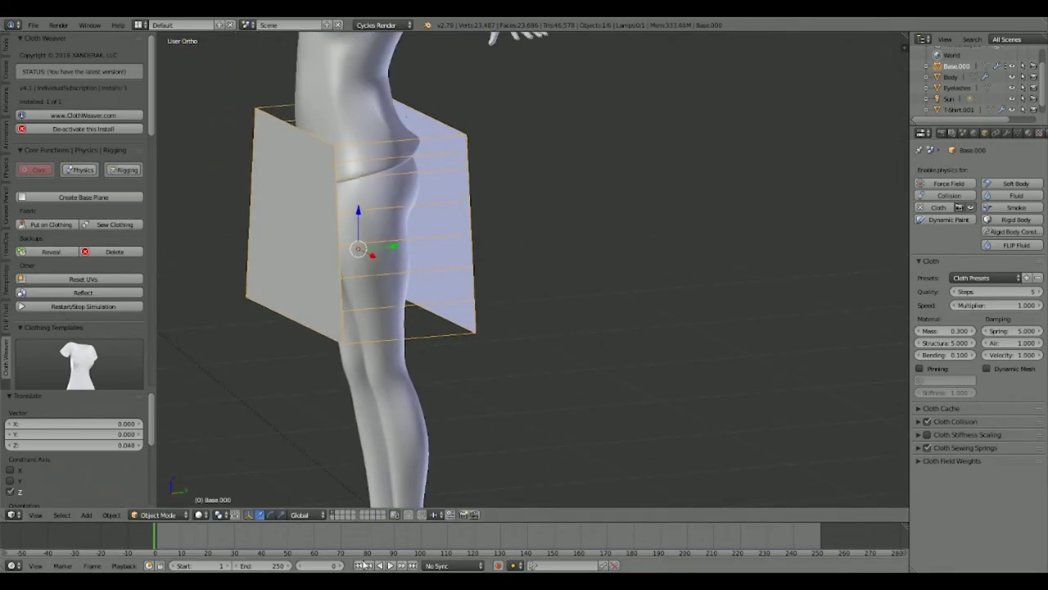
- Put the raised skirt on the body, stop the simulation at frame 28, and select the draped skirt
click(68, 231)
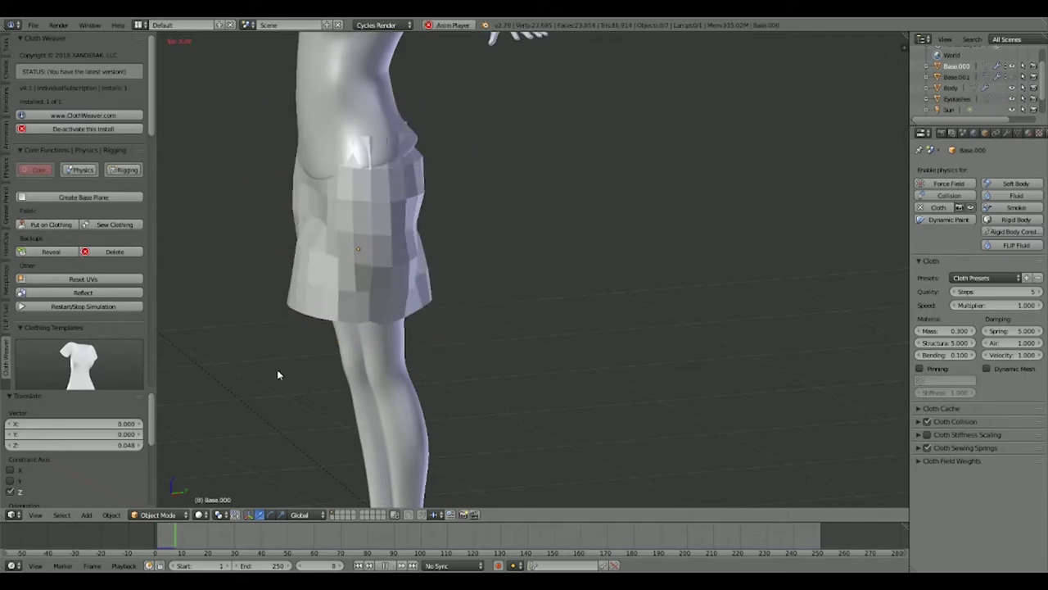
click(387, 566)
right_click(407, 237)
middle_drag(407, 237, 448, 246)
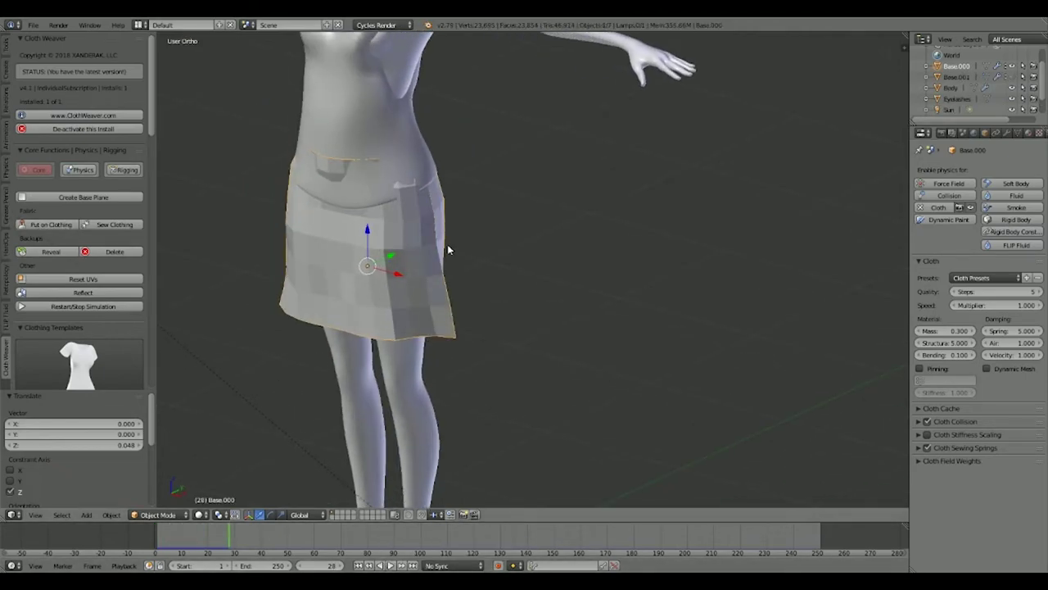
- Sew the draped skirt and let the simulation run to frame 26 before stopping it
click(97, 225)
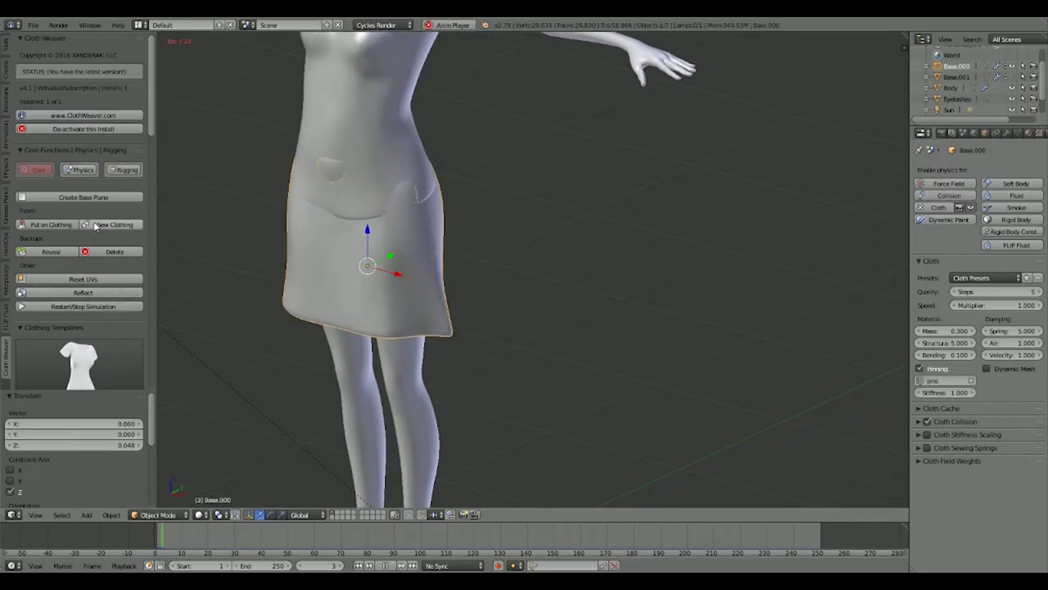
middle_drag(423, 382, 386, 400)
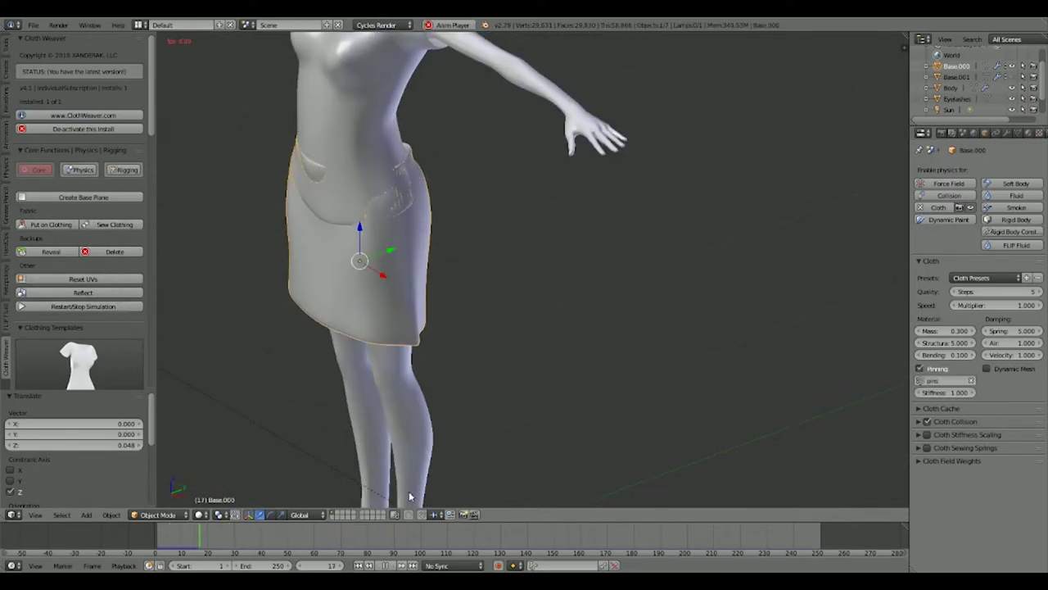
click(387, 566)
- Hide the T-shirt and enter Edit Mode on the sewn skirt
right_click(388, 110)
middle_drag(387, 111, 527, 295)
right_click(487, 125)
key(Tab)
- Scale the selected waistline vertices to 0.891 along X
right_click(586, 187)
middle_drag(541, 255, 454, 208)
key(s)
key(x)
click(665, 230)
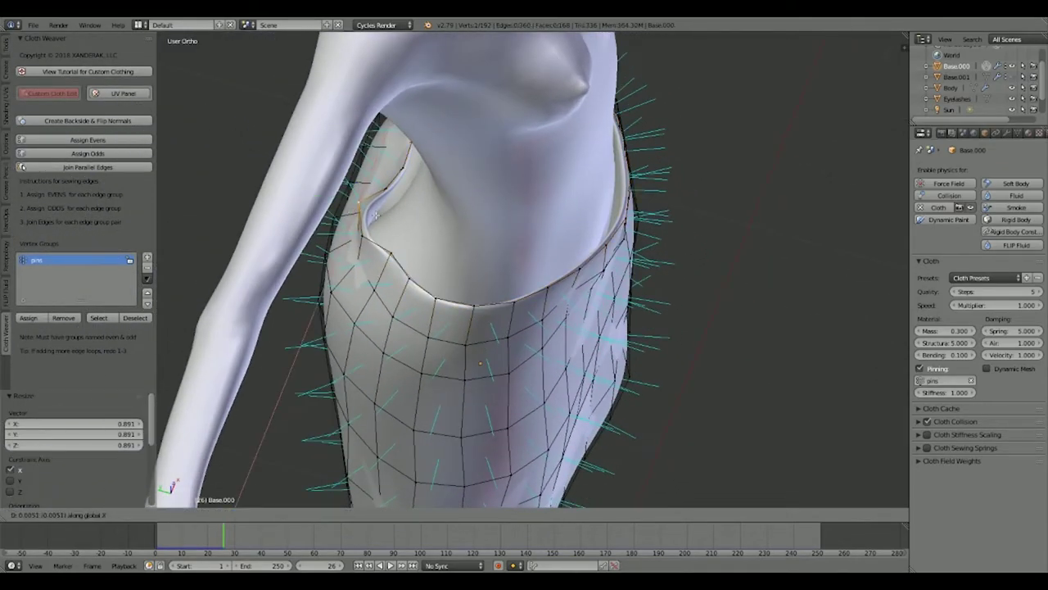
- Pull a side waistline vertex inward about 0.057 along Y with smooth proportional editing at size 0.18
click(396, 222)
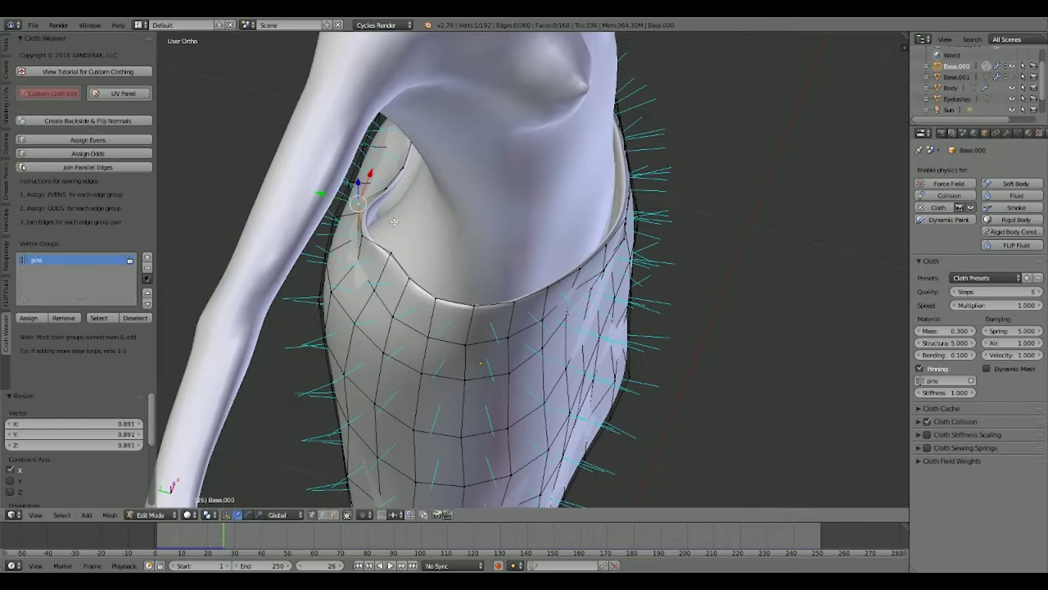
key(g)
key(y)
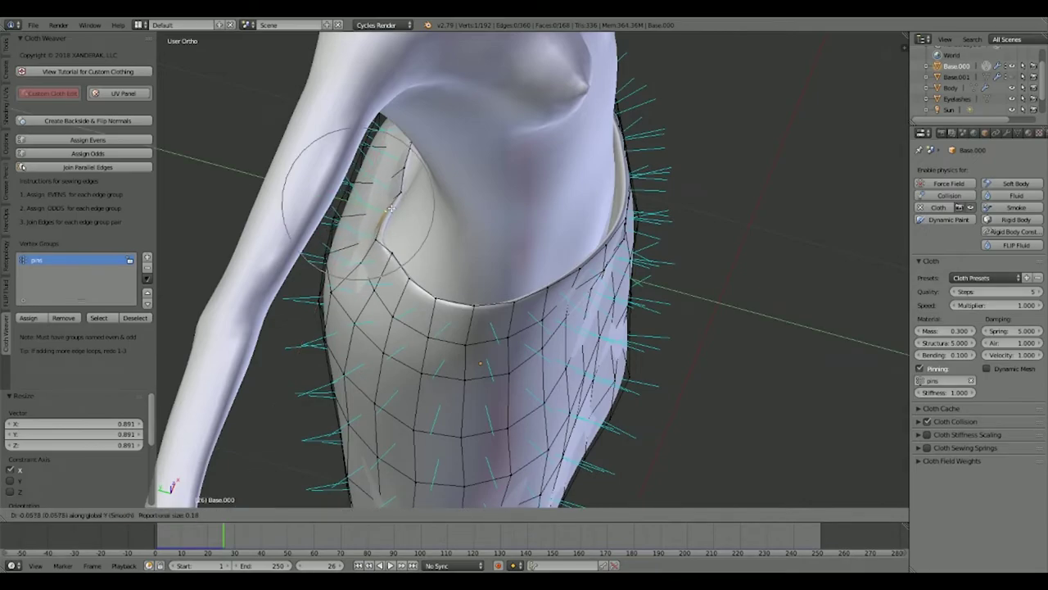
click(391, 209)
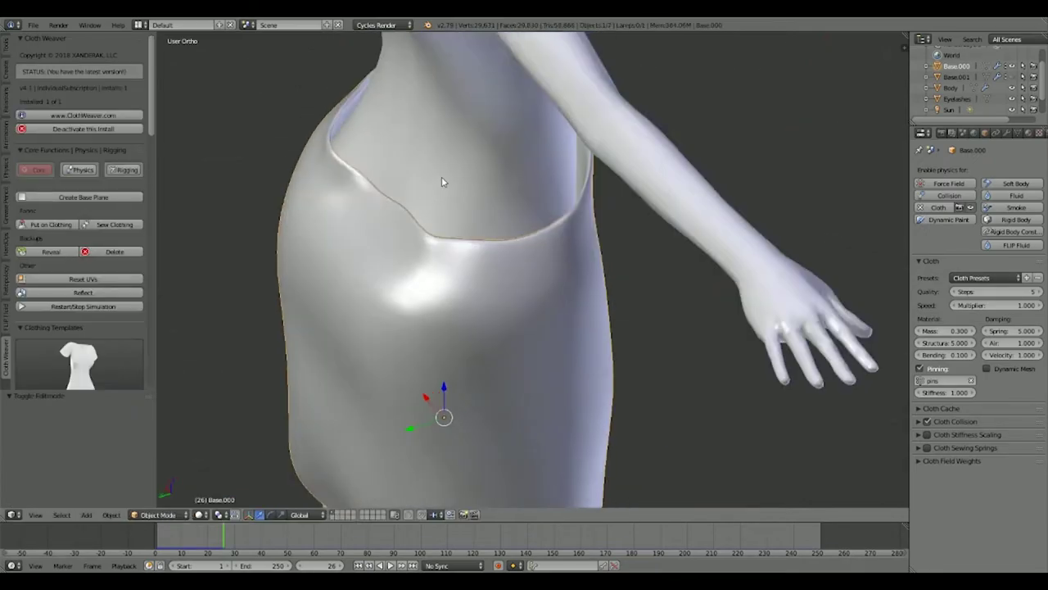
- Pull the uneven waistline vertex near the hip inward along Y with smooth proportional editing at size 0.18
middle_drag(441, 176, 574, 155)
scroll(647, 150, up, 3)
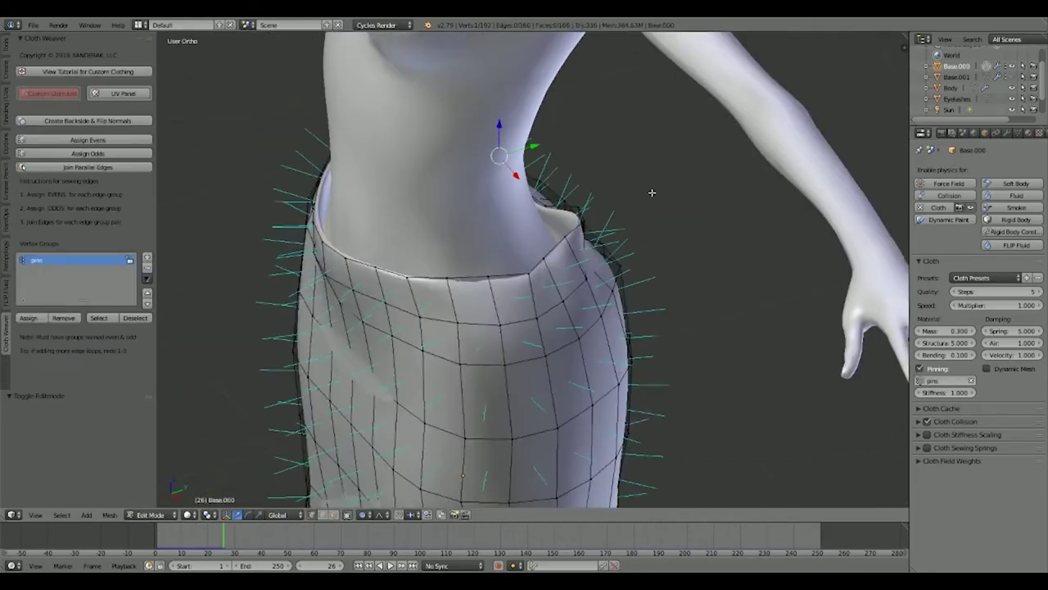
middle_drag(459, 230, 500, 221)
scroll(501, 221, up, 2)
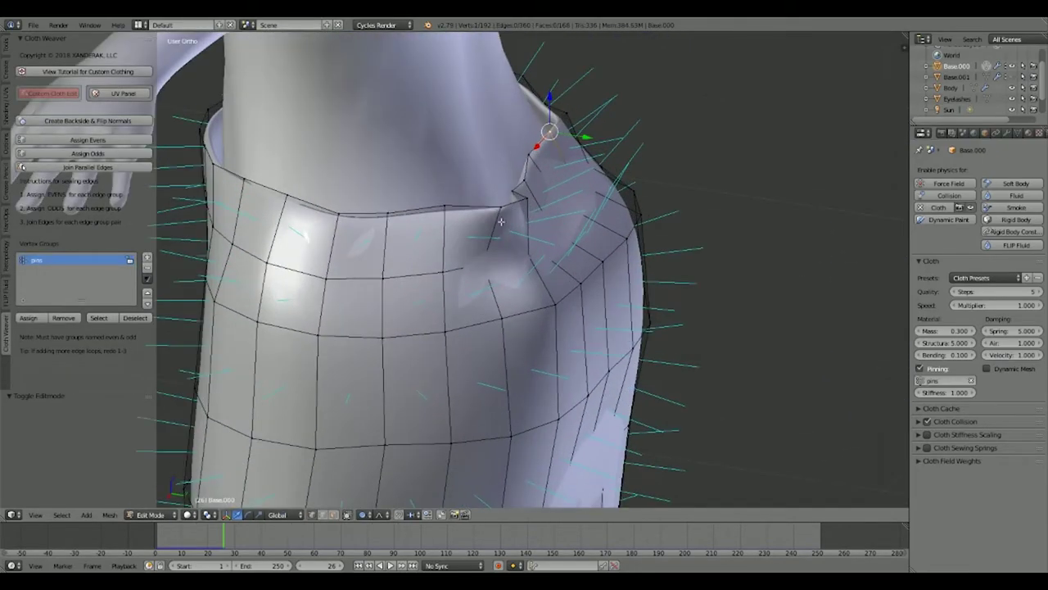
key(g)
key(y)
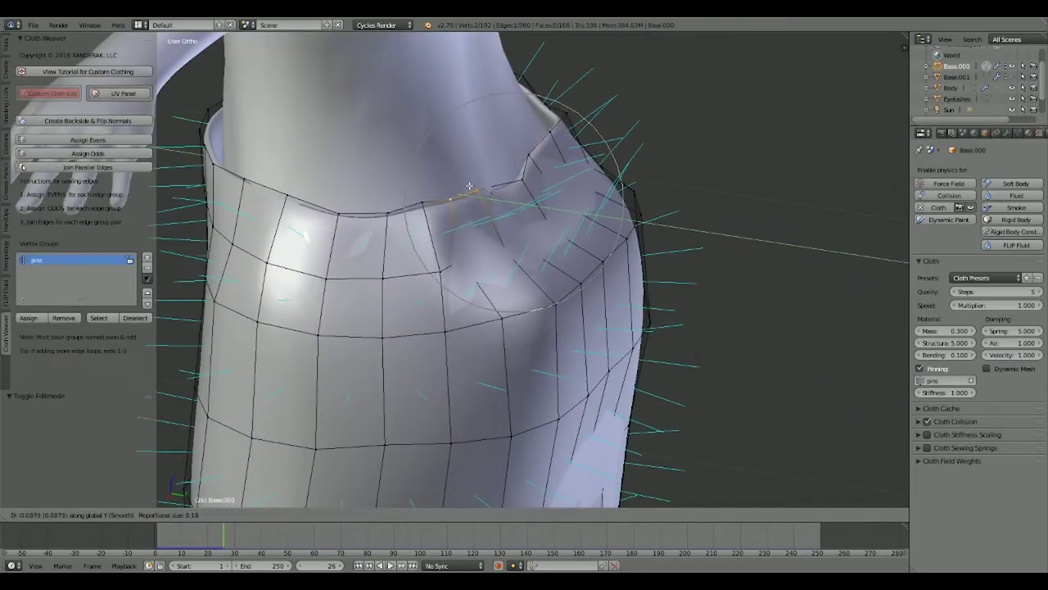
click(469, 187)
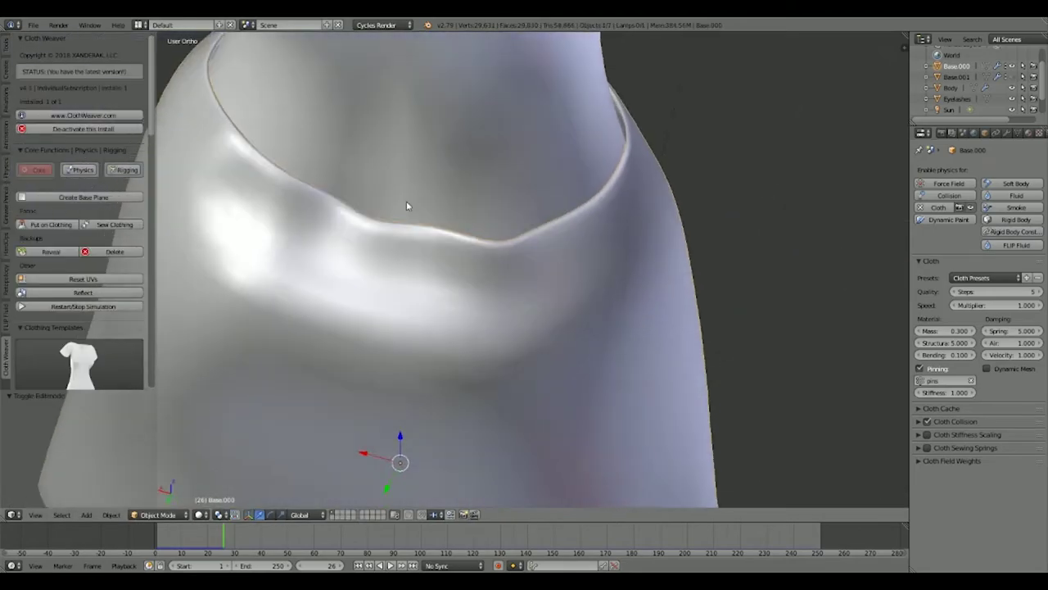
- Check the skirt mesh in wireframe and shift another side waistline vertex along Y to smooth the waistband
mouse_move(406, 203)
middle_down()
mouse_move(322, 206)
mouse_move(498, 217)
mouse_move(512, 231)
mouse_move(385, 197)
middle_up()
key(Tab)
key(z)
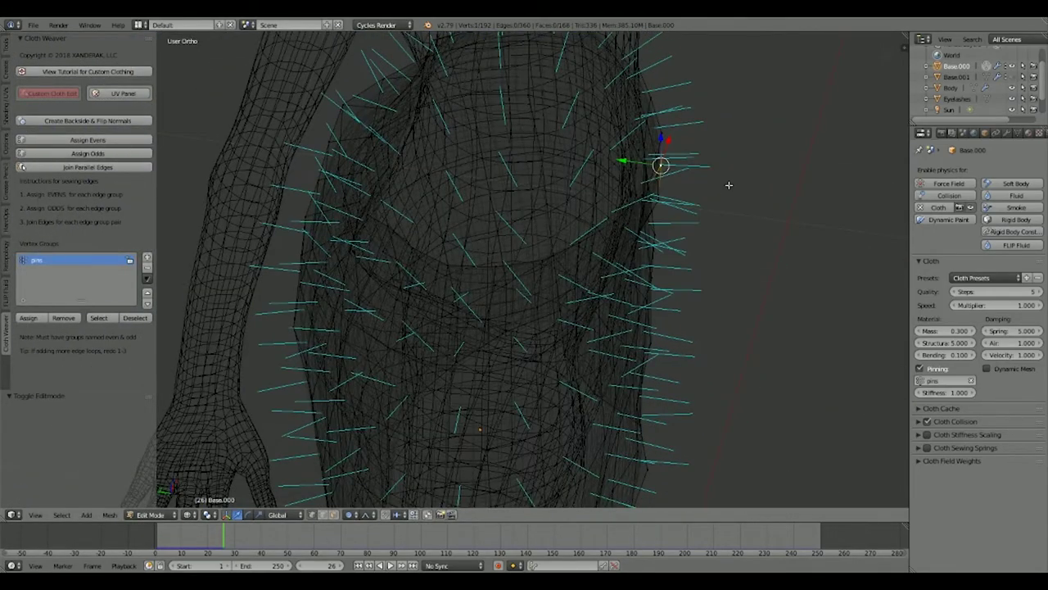
key(z)
key(g)
key(y)
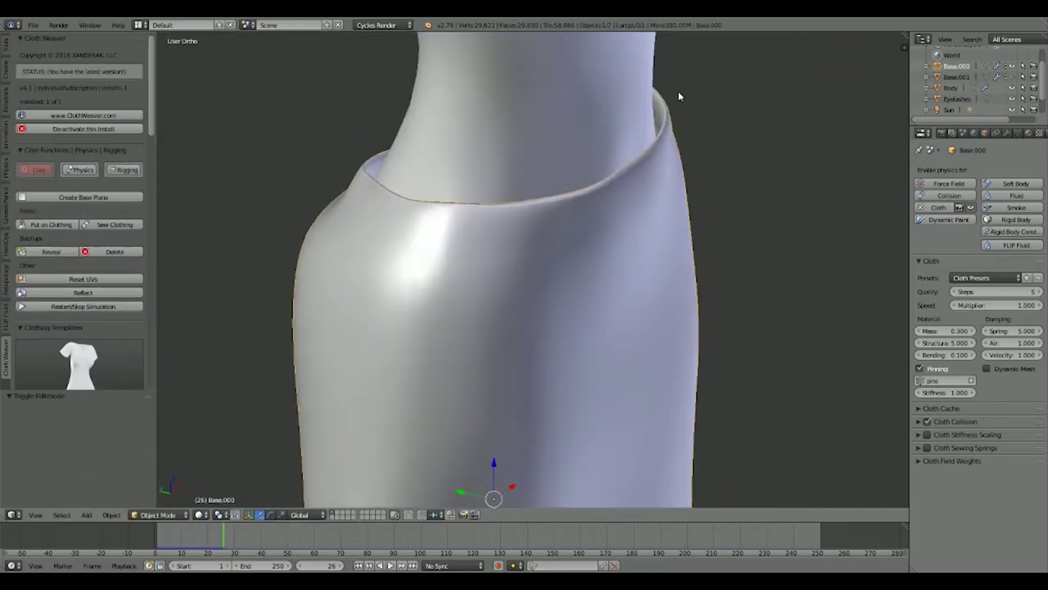
- Reveal the hidden T-shirt and delete the leftover low-poly skirt mesh that has fallen around the feet
scroll(622, 78, down, 6)
scroll(562, 174, up, 1)
key(a)
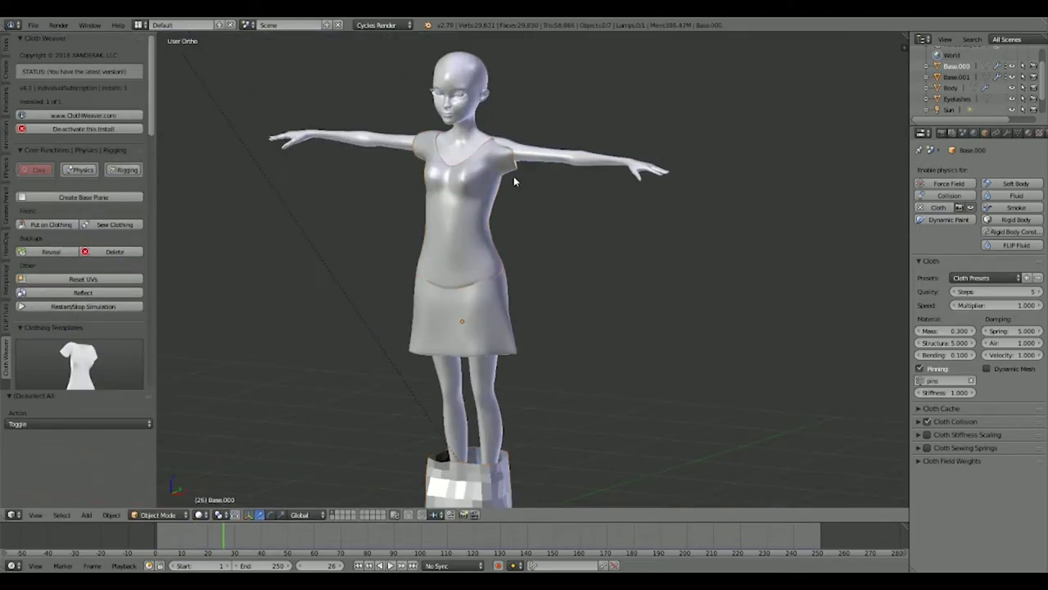
middle_drag(514, 176, 537, 175)
right_click(484, 479)
key(x)
click(483, 479)
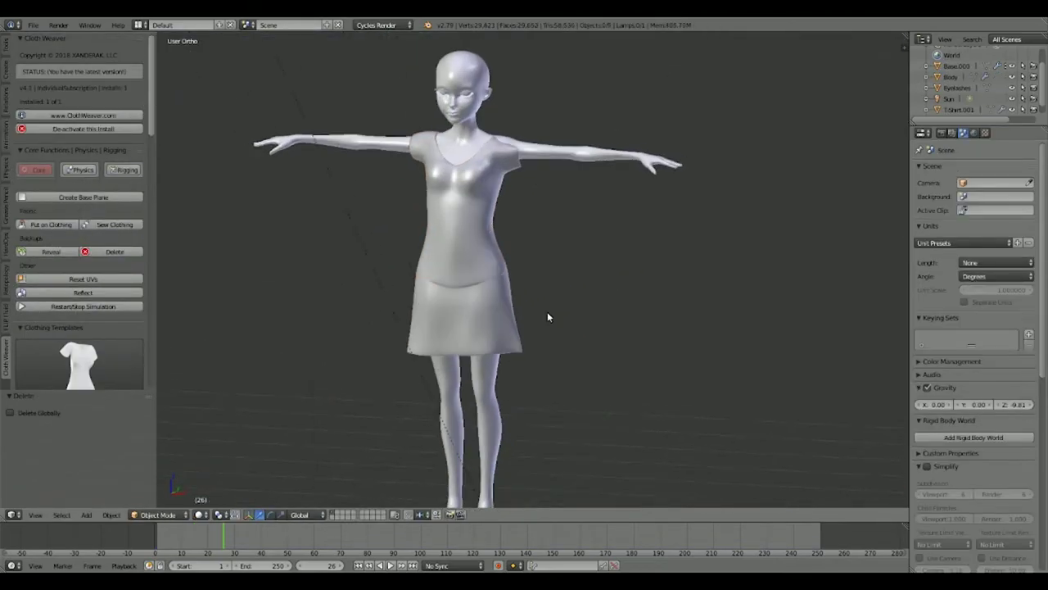
- Toggle the rendered preview of the outfit, then select the T-shirt and check it in Edit Mode
key(shift+z)
scroll(480, 267, up, 2)
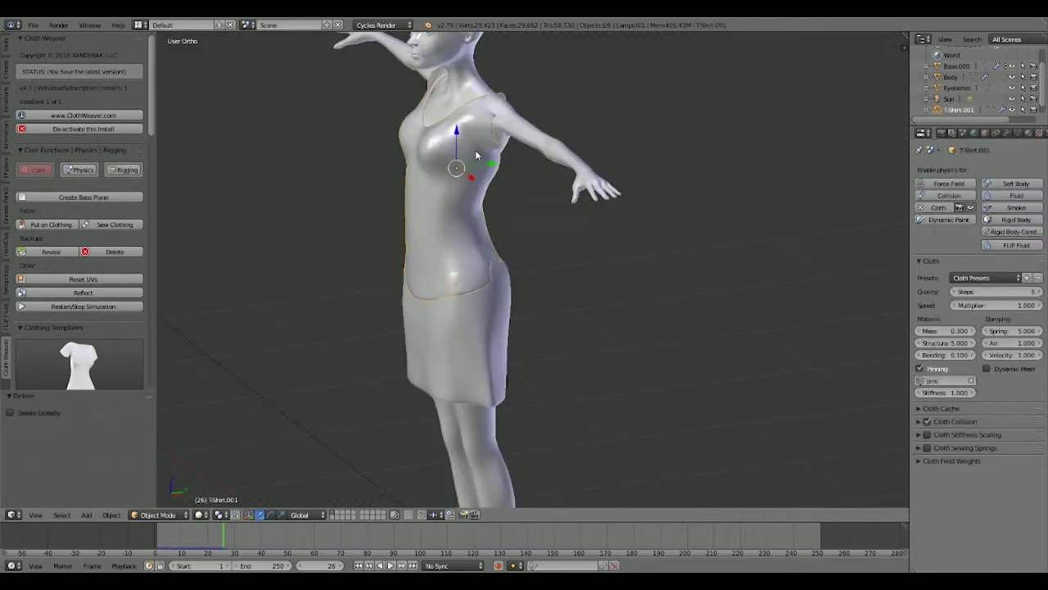
key(Tab)
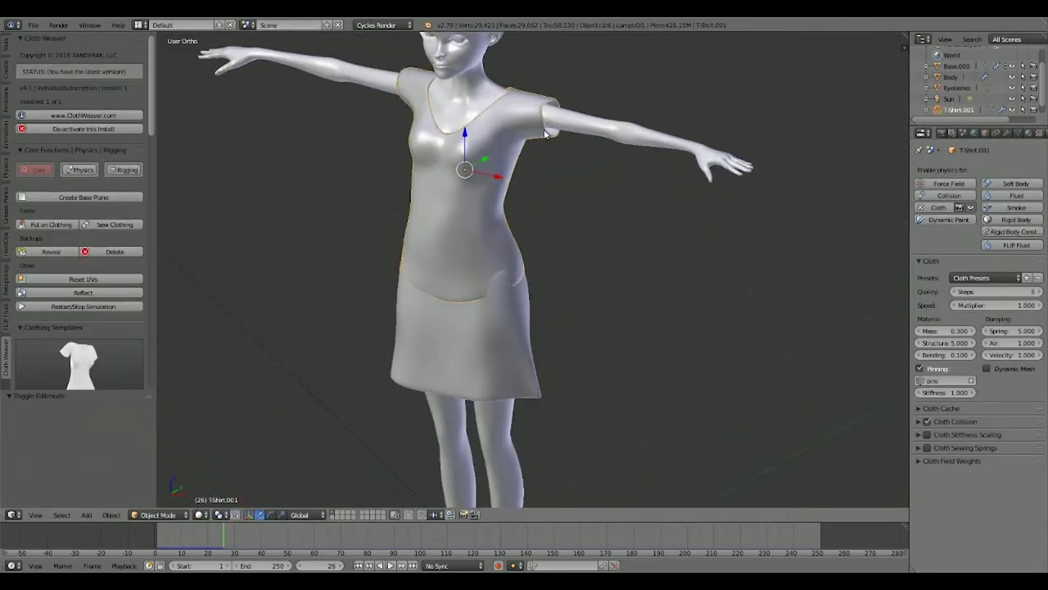
- Deselect everything and check the outfit in the rendered preview, then return to solid shading and open the clothing templates gallery
key(a)
key(shift+z)
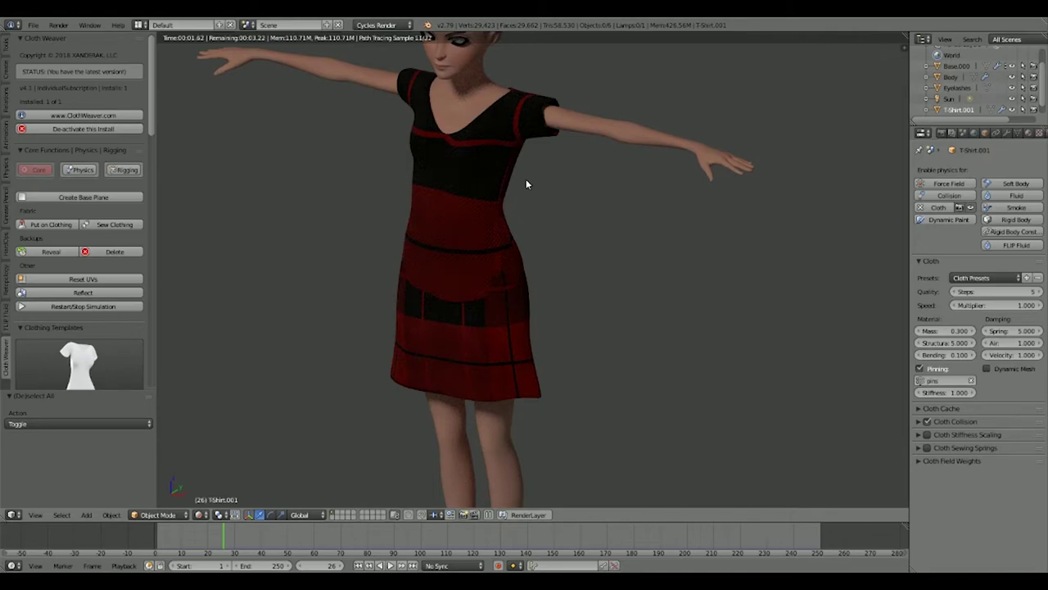
mouse_move(478, 207)
middle_down()
mouse_move(519, 182)
mouse_move(595, 167)
mouse_move(748, 169)
mouse_move(758, 89)
mouse_move(539, 140)
mouse_move(492, 197)
middle_up()
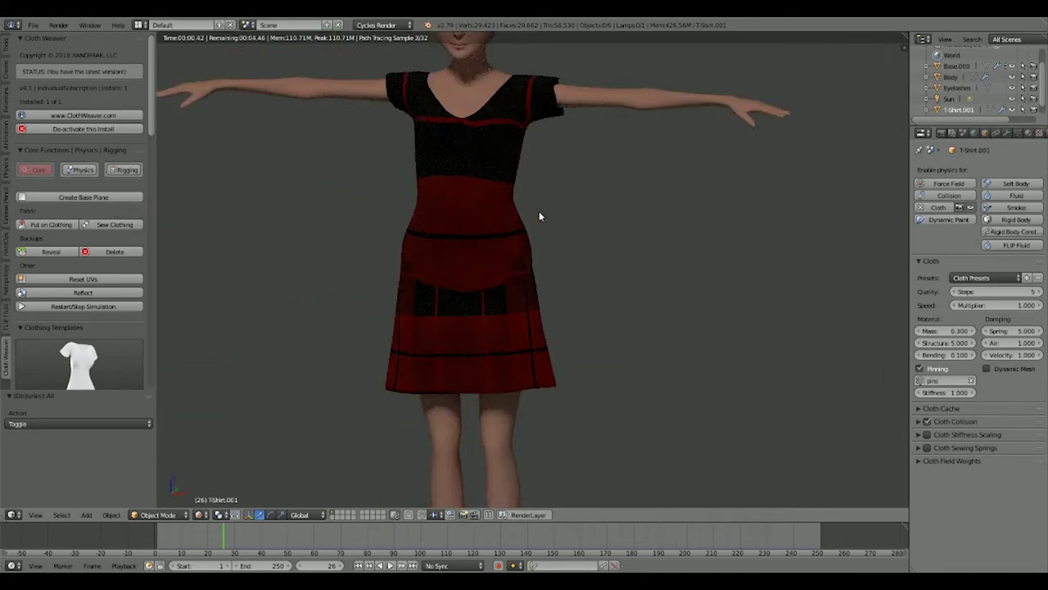
key(shift+z)
scroll(539, 216, down, 2)
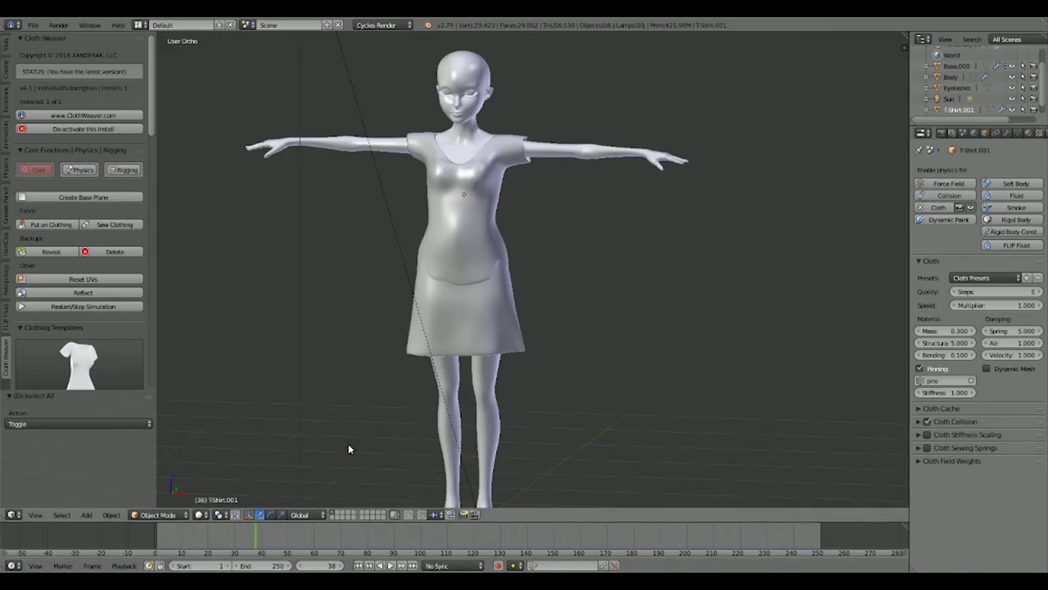
middle_drag(348, 443, 331, 443)
click(97, 385)
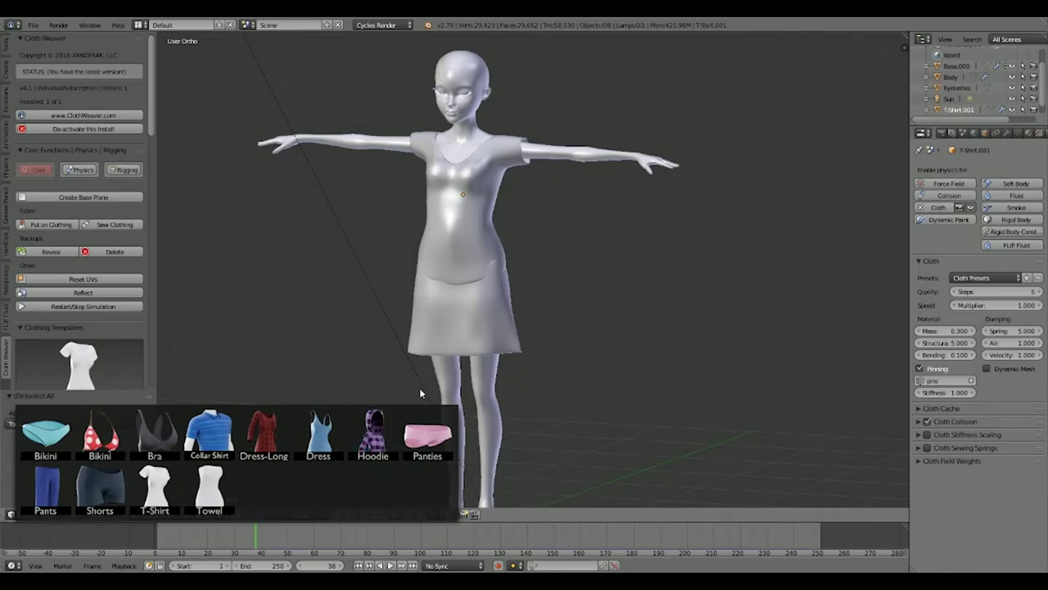
- Open the recent file Anime Girl Test.blend
click(33, 26)
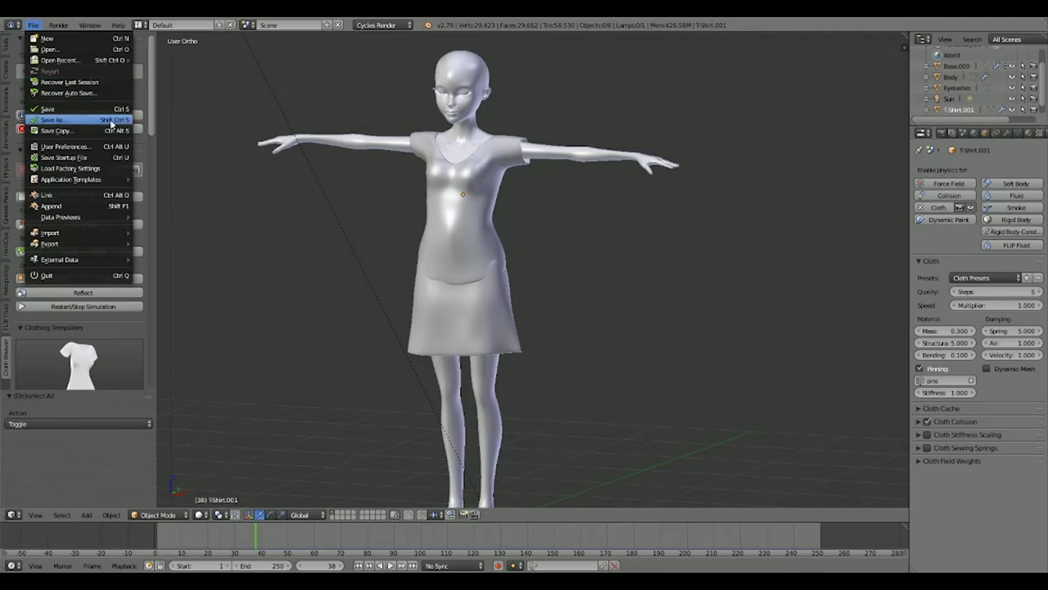
mouse_move(105, 64)
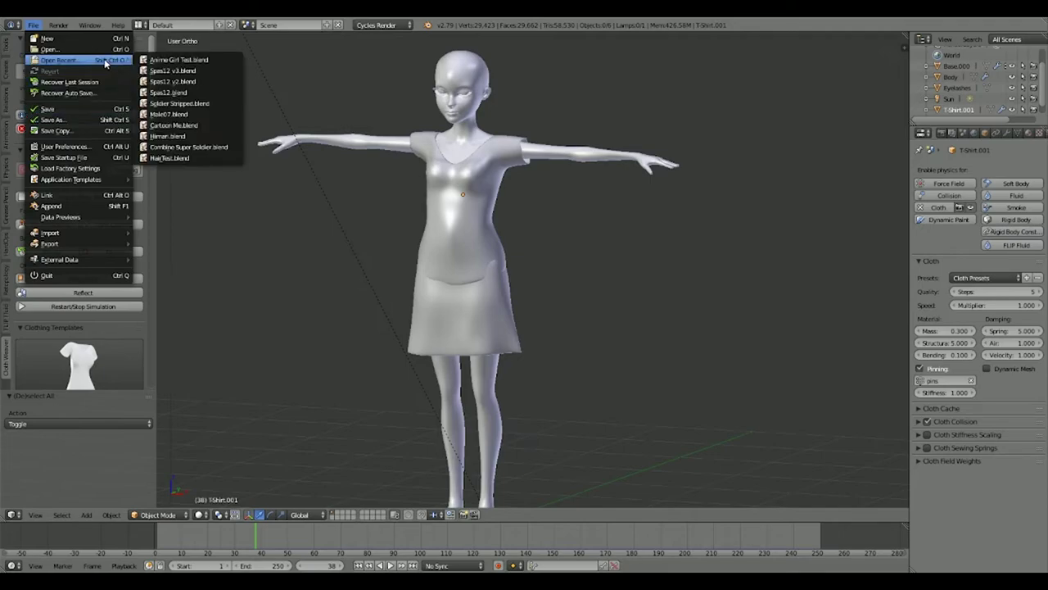
click(172, 60)
- Switch the character rig from Pose Mode to Object Mode and hide it to expose the clothed body
middle_drag(170, 57, 414, 107)
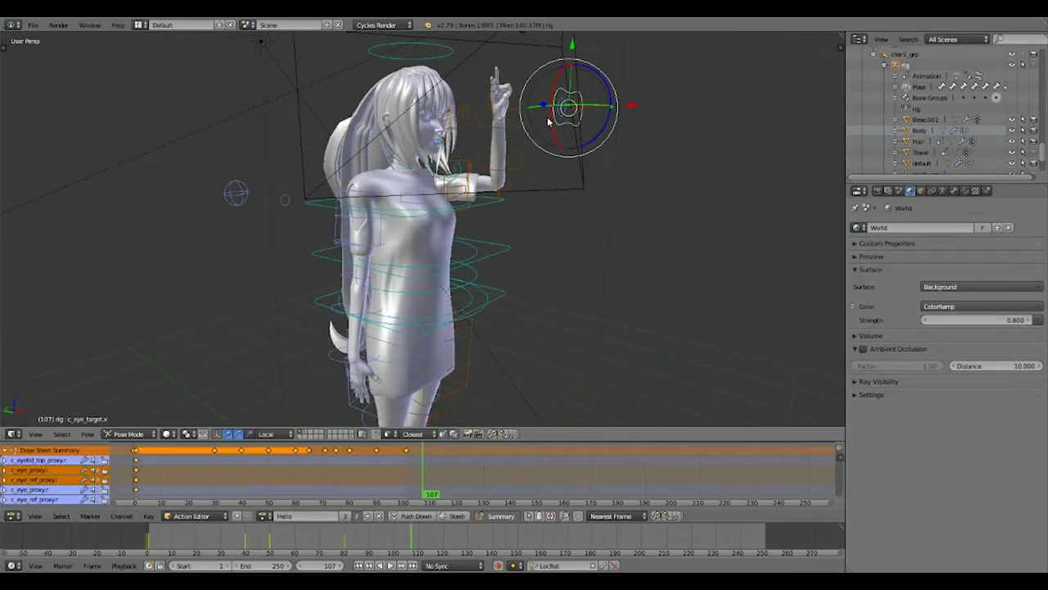
key(ctrl+Tab)
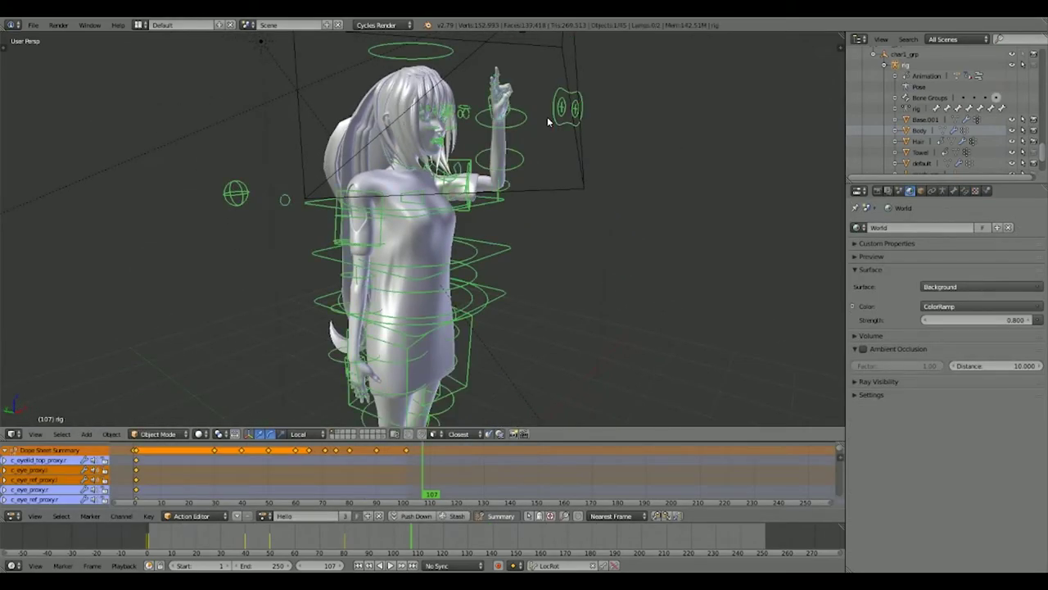
key(h)
scroll(547, 117, up, 2)
middle_drag(547, 116, 475, 87)
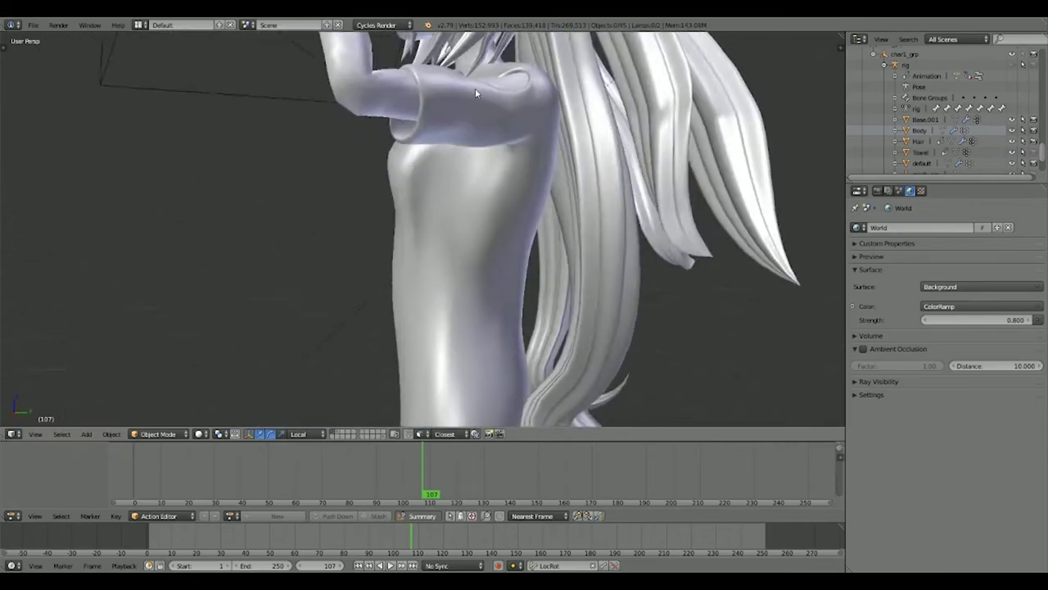
- Select the character's shirt mesh, check it in Edit Mode, and examine the sleeve cut-out from several angles
scroll(492, 82, down, 4)
scroll(512, 76, up, 5)
right_click(484, 197)
middle_drag(484, 194, 492, 207)
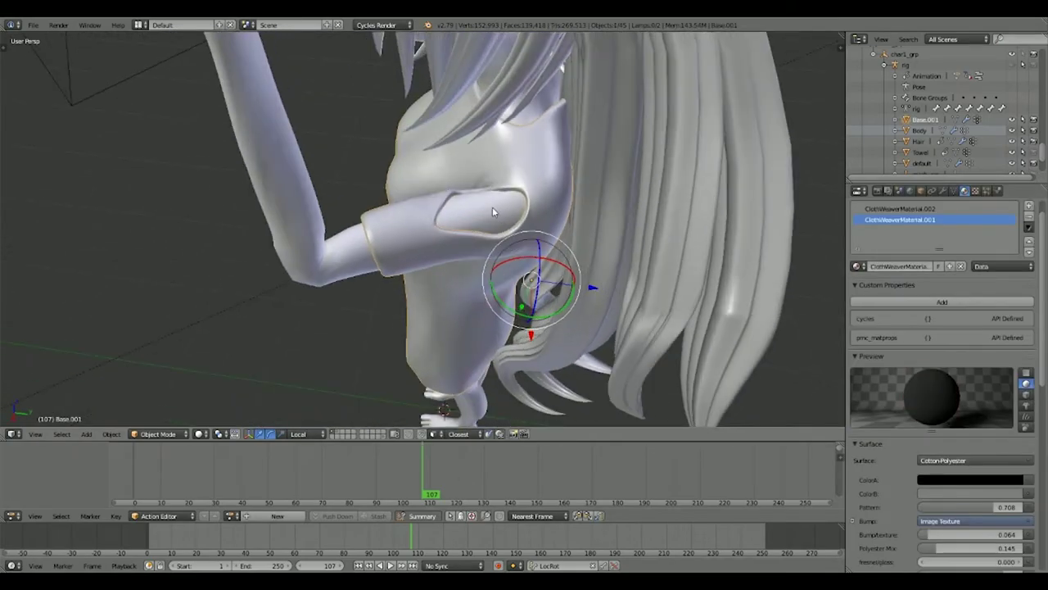
key(Tab)
scroll(519, 204, up, 3)
key(Tab)
middle_drag(585, 197, 565, 190)
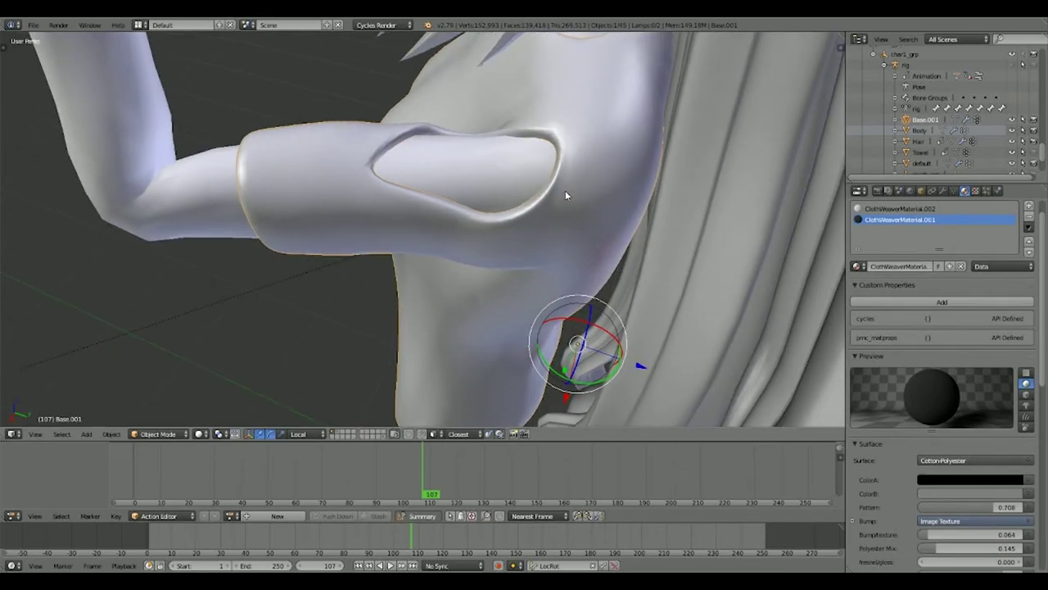
middle_drag(565, 195, 467, 189)
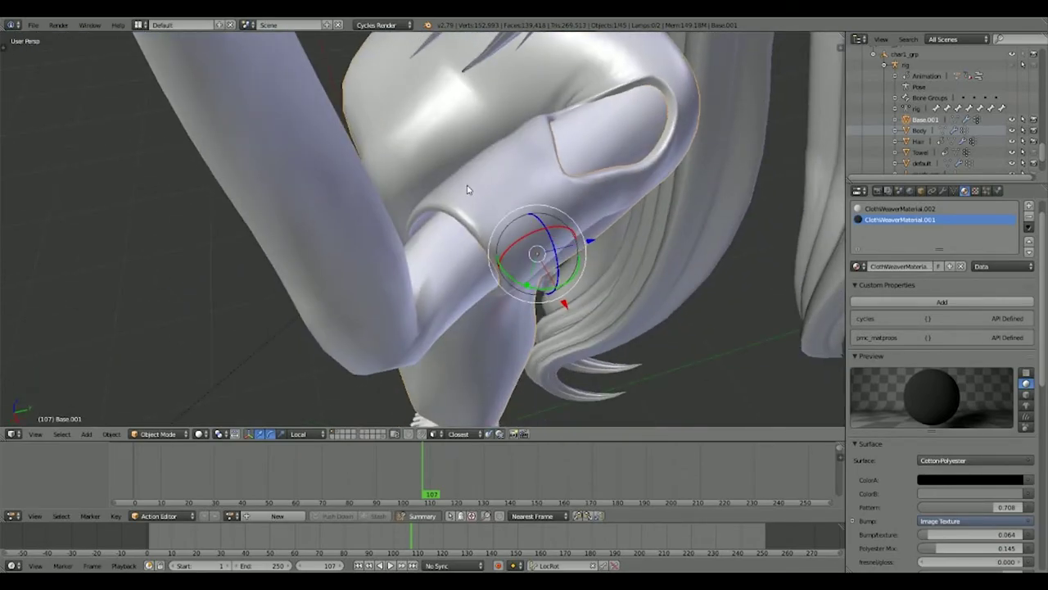
middle_drag(544, 181, 573, 190)
scroll(573, 190, down, 3)
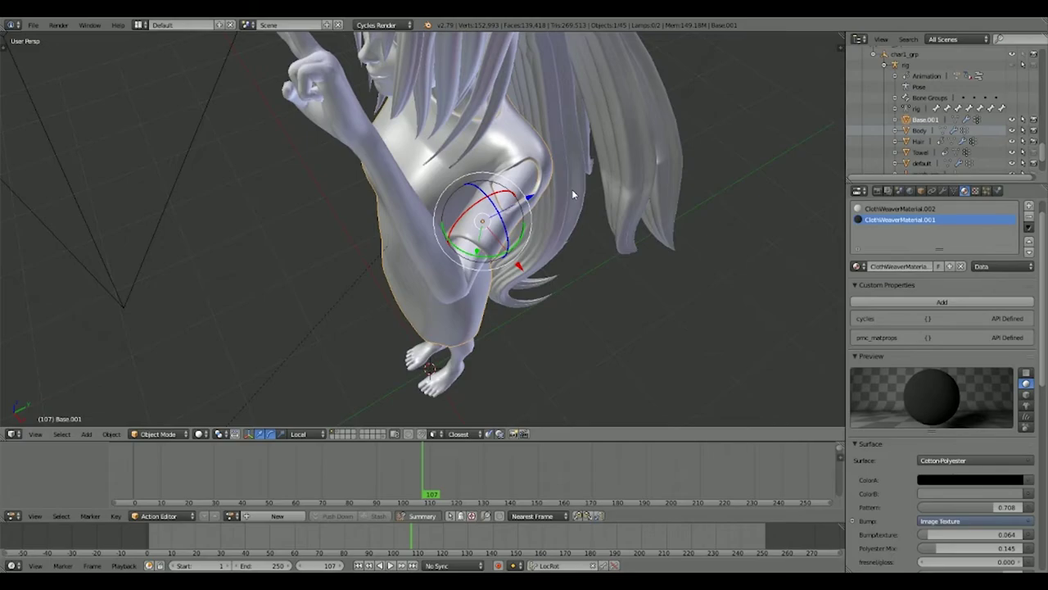
middle_drag(572, 189, 585, 161)
scroll(946, 133, down, 3)
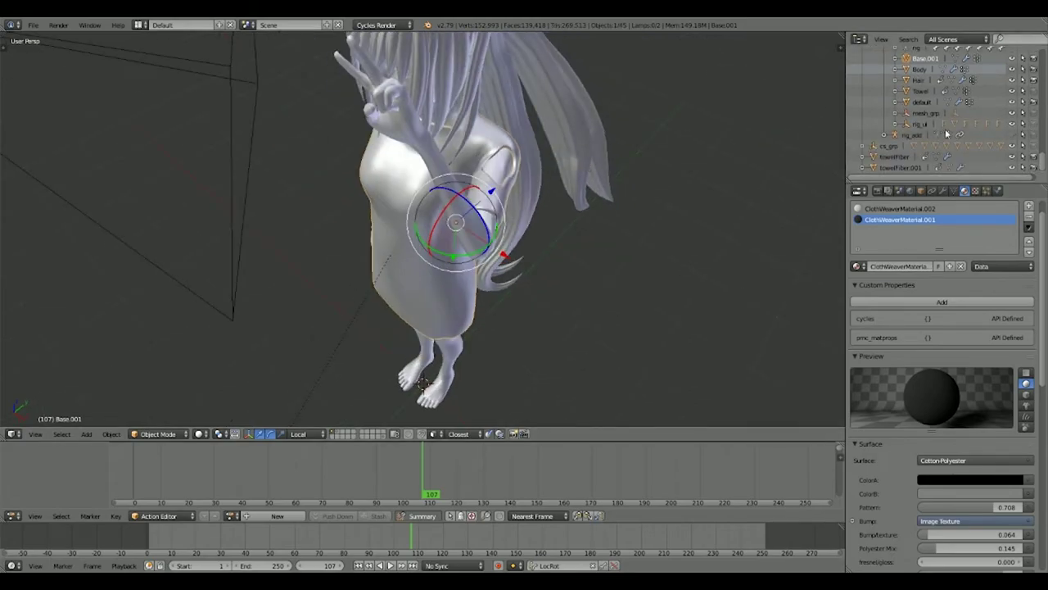
scroll(958, 135, up, 5)
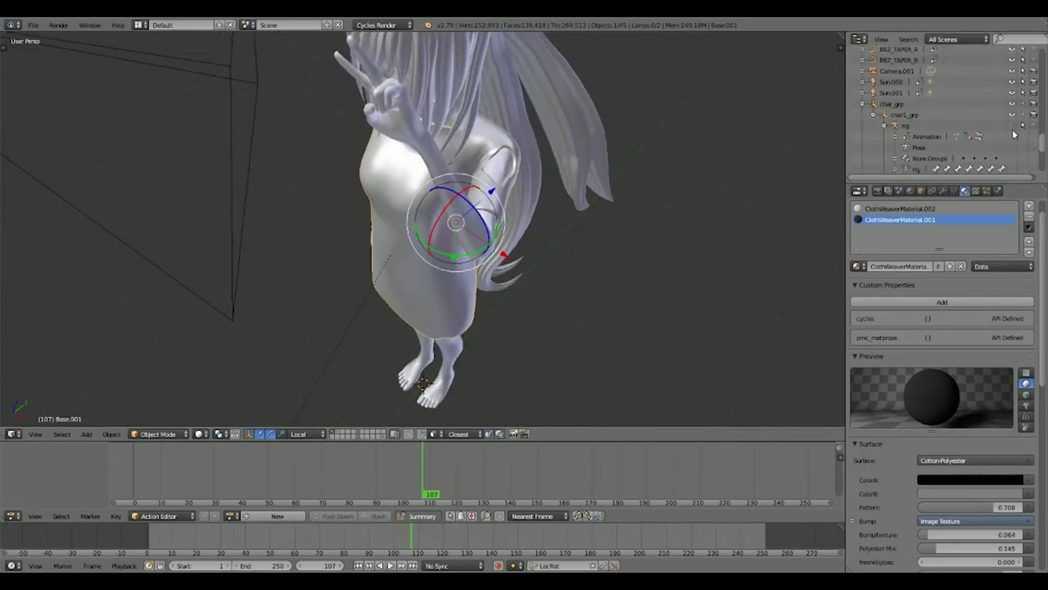
scroll(1013, 129, up, 8)
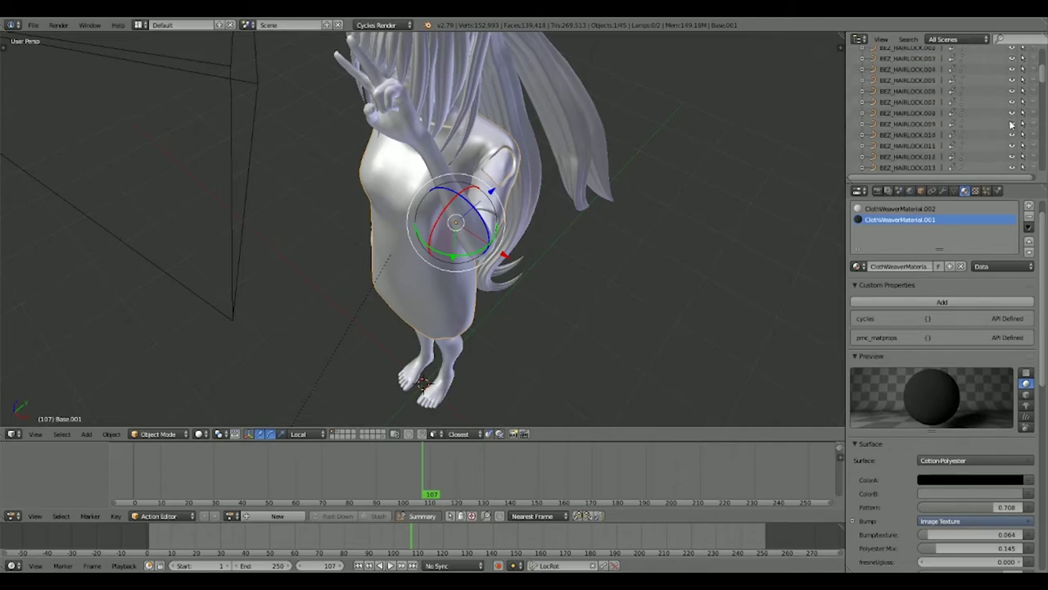
scroll(1011, 125, down, 8)
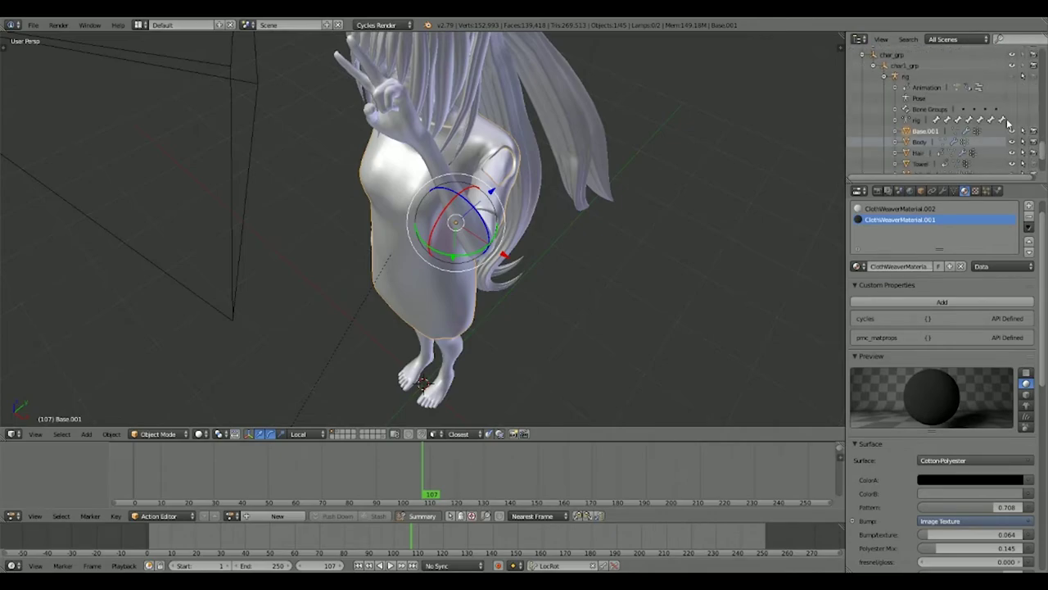
scroll(1008, 121, down, 4)
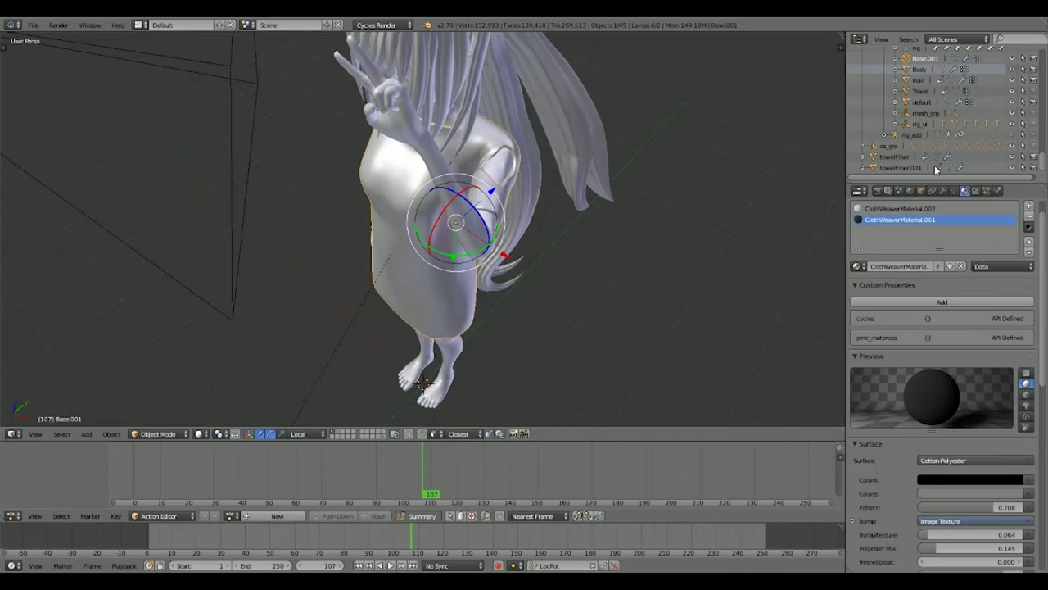
- Turn on the rendered preview and examine the shirt's materials and open-sleeve design
middle_drag(573, 196, 508, 167)
key(shift+z)
scroll(524, 153, down, 4)
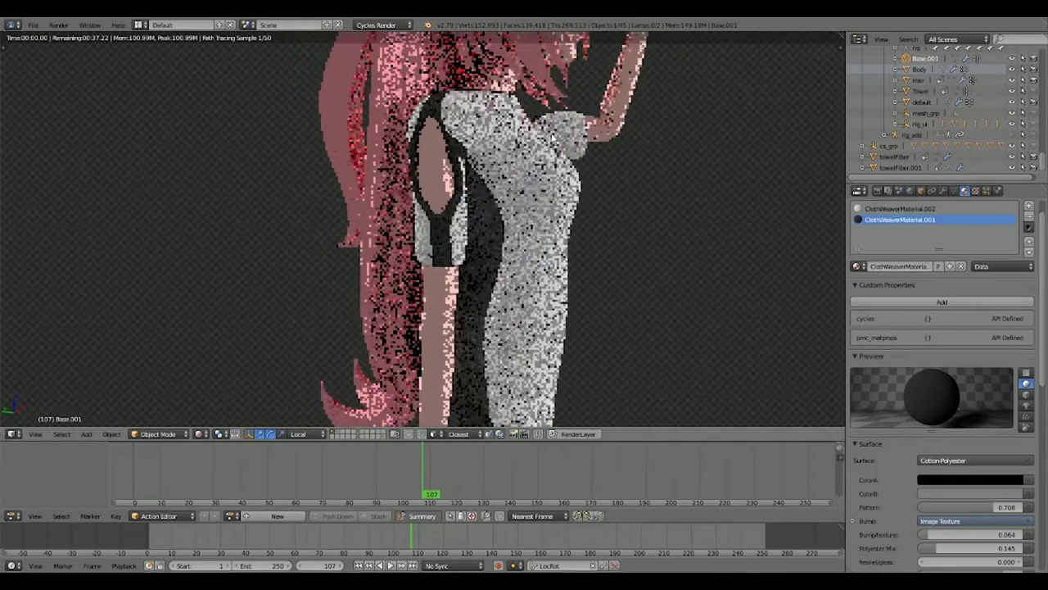
scroll(530, 155, up, 2)
scroll(532, 156, down, 2)
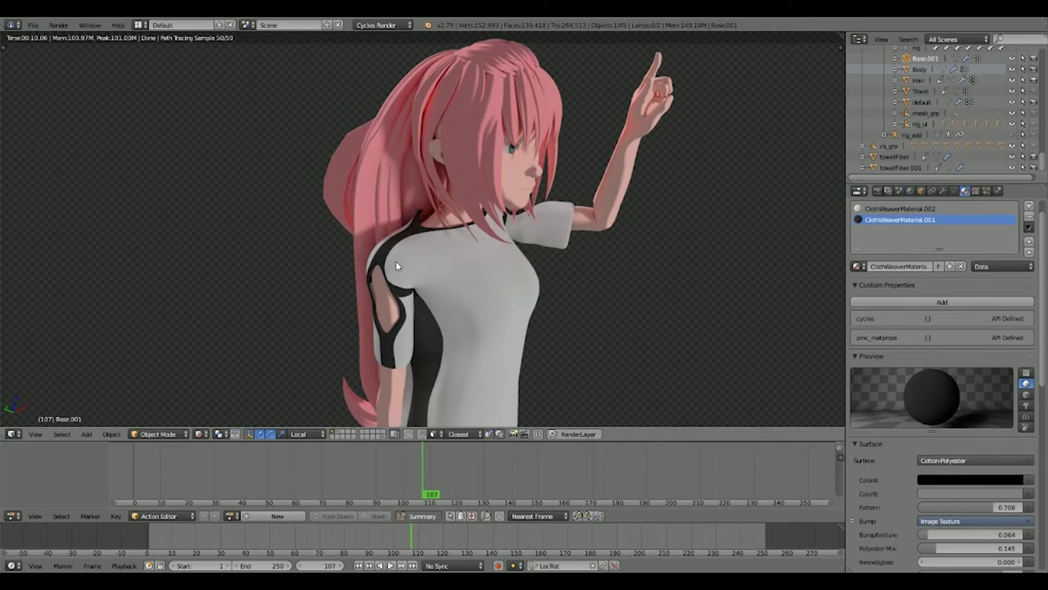
- Return to solid shading, unhide the character rig and select it
key(shift+z)
mouse_move(491, 237)
middle_down()
mouse_move(454, 225)
mouse_move(577, 198)
middle_up()
key(alt+h)
scroll(455, 224, down, 1)
key(a)
right_click(577, 199)
middle_drag(678, 182, 632, 164)
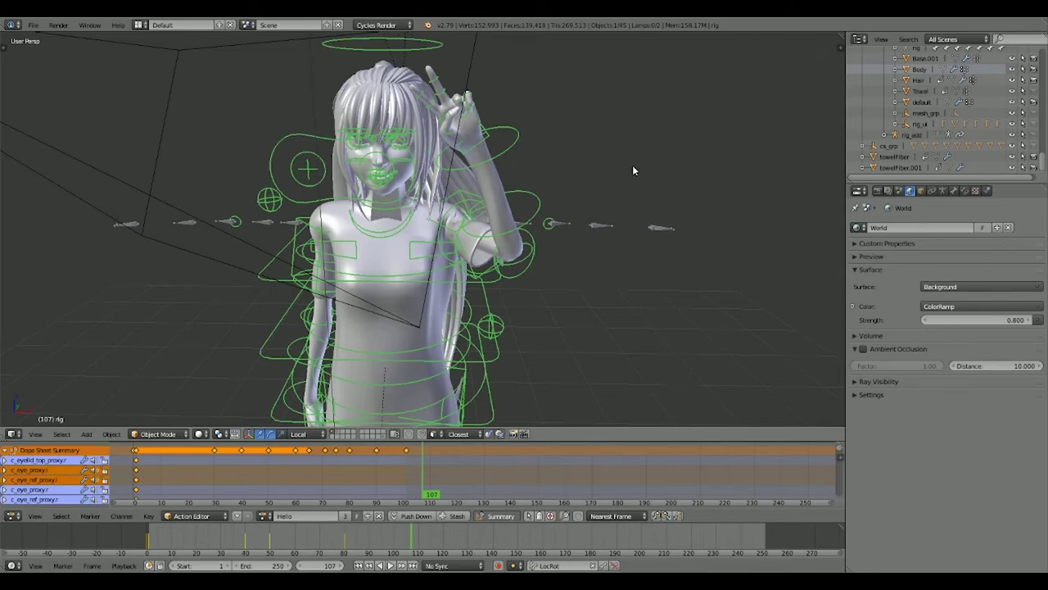
- Play the Hello animation from partway along the timeline
middle_drag(566, 244, 578, 243)
click(264, 537)
key(alt+a)
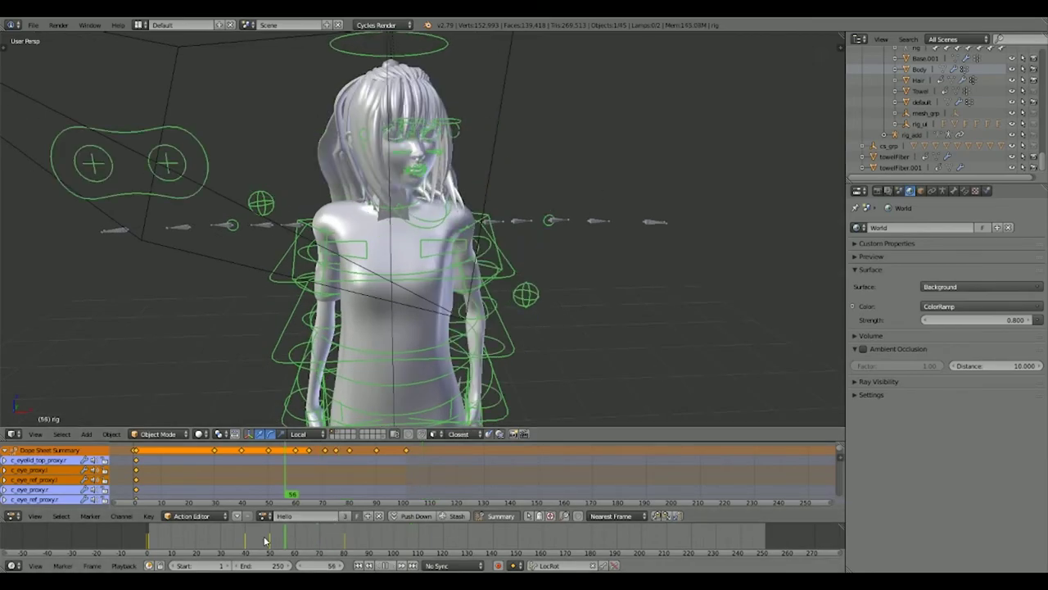
- Scrub the timeline to frame 100 and show the raised-hand pose in the rendered preview
mouse_move(265, 540)
mouse_down()
mouse_move(176, 540)
mouse_move(405, 542)
mouse_move(290, 542)
mouse_move(392, 532)
mouse_move(467, 550)
mouse_move(279, 550)
mouse_move(396, 551)
mouse_up()
mouse_move(565, 299)
middle_down()
mouse_move(443, 302)
mouse_move(524, 302)
mouse_move(555, 280)
middle_up()
key(shift+z)
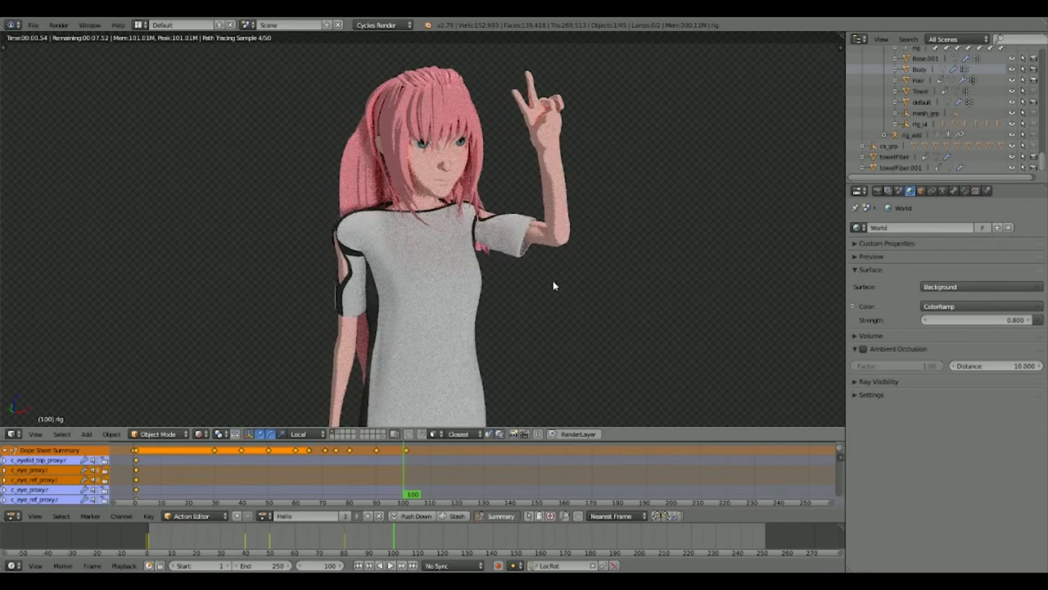